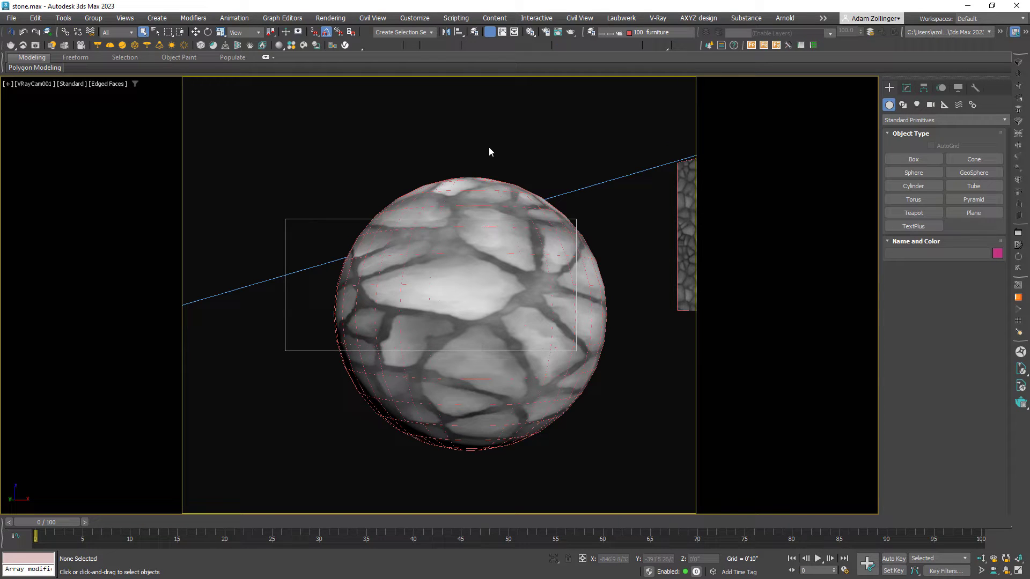
# Select the sphere and view it from an angled orthographic view, centred and enlarged.
pyautogui.click(492, 189)
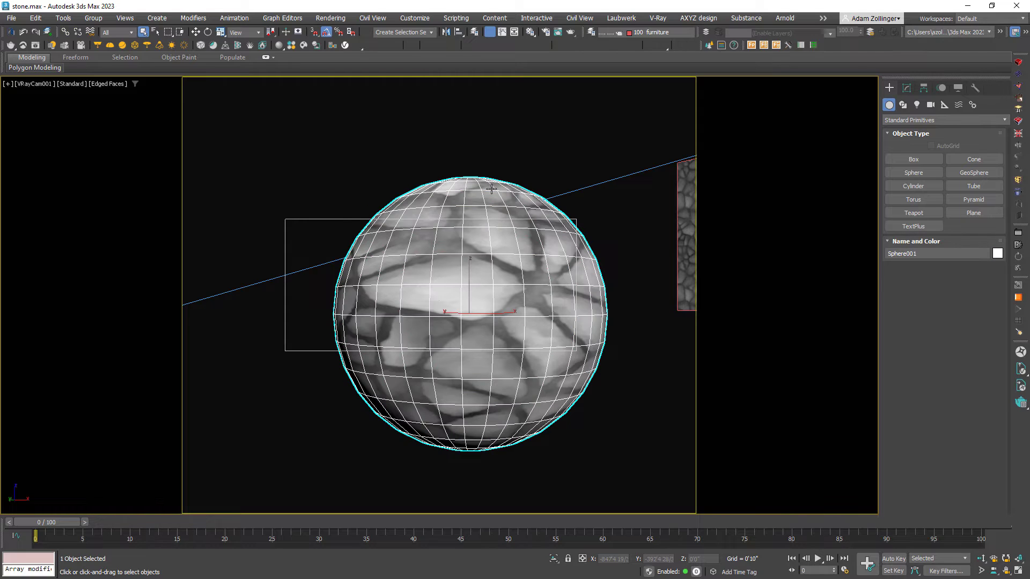
pyautogui.press('t')
pyautogui.scroll(-10, 585, 279)
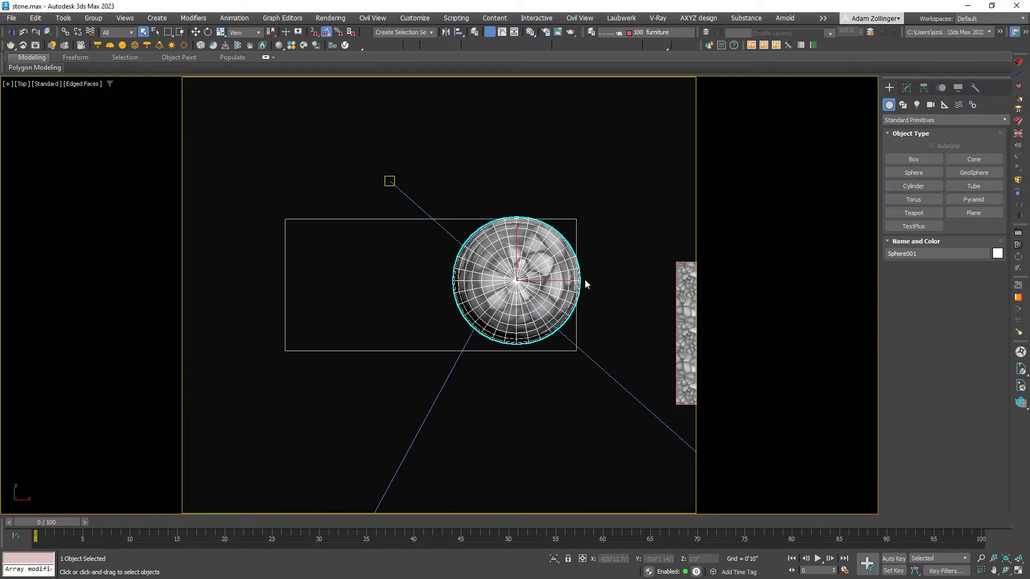
pyautogui.keyDown('alt'); pyautogui.moveTo(588, 348); pyautogui.dragTo(559, 320, button='middle'); pyautogui.keyUp('alt')
pyautogui.scroll(5, 633, 314)
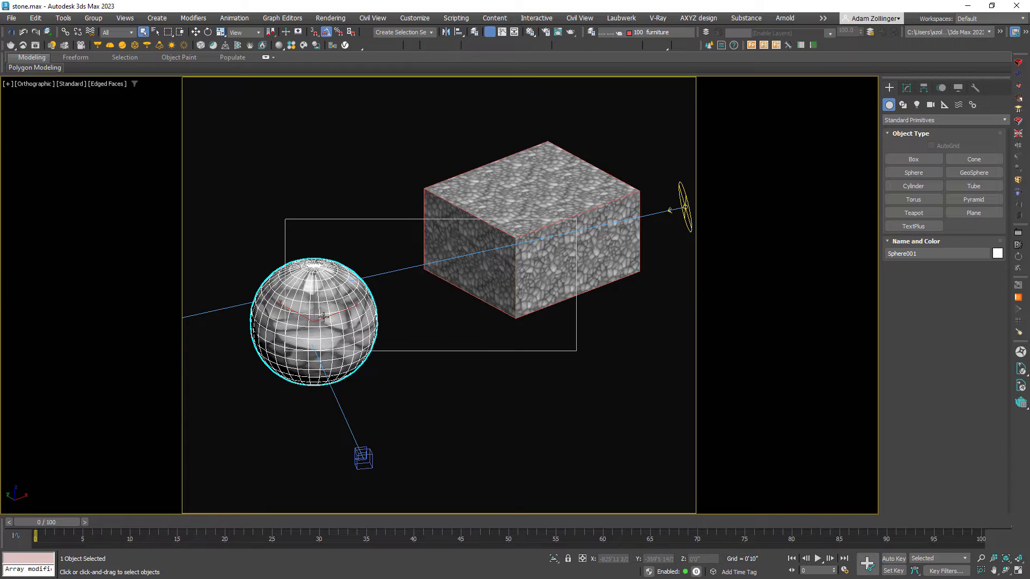
pyautogui.scroll(2, 324, 318)
pyautogui.moveTo(369, 392); pyautogui.dragTo(516, 324, button='middle')
pyautogui.scroll(2, 527, 333)
pyautogui.moveTo(538, 239); pyautogui.dragTo(596, 293, button='middle')
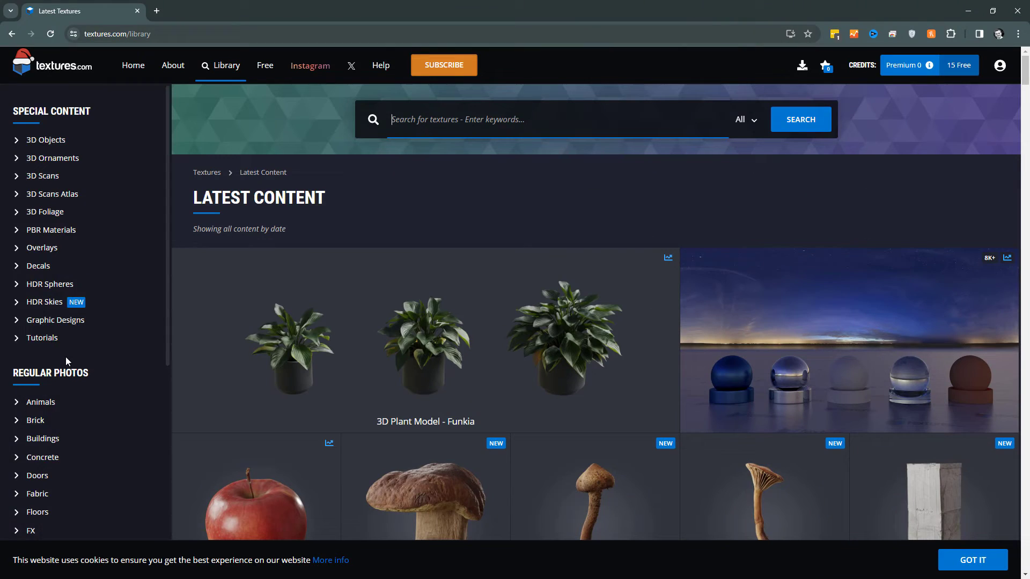
# Switch to the Textures.com library, browse its categories, and search for stone to look through the scanned materials.
pyautogui.scroll(-4, 67, 358)
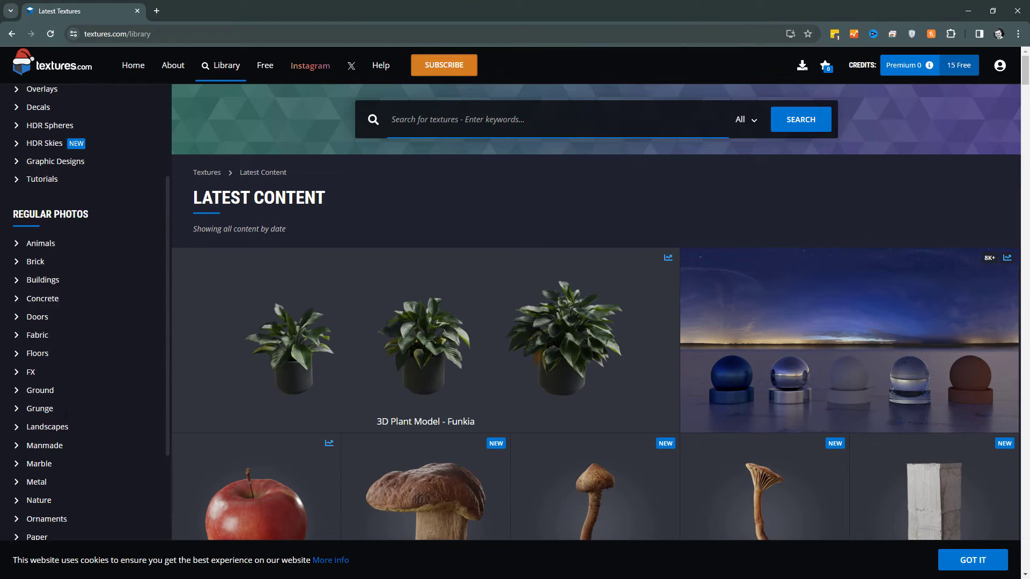
pyautogui.scroll(-2, 67, 358)
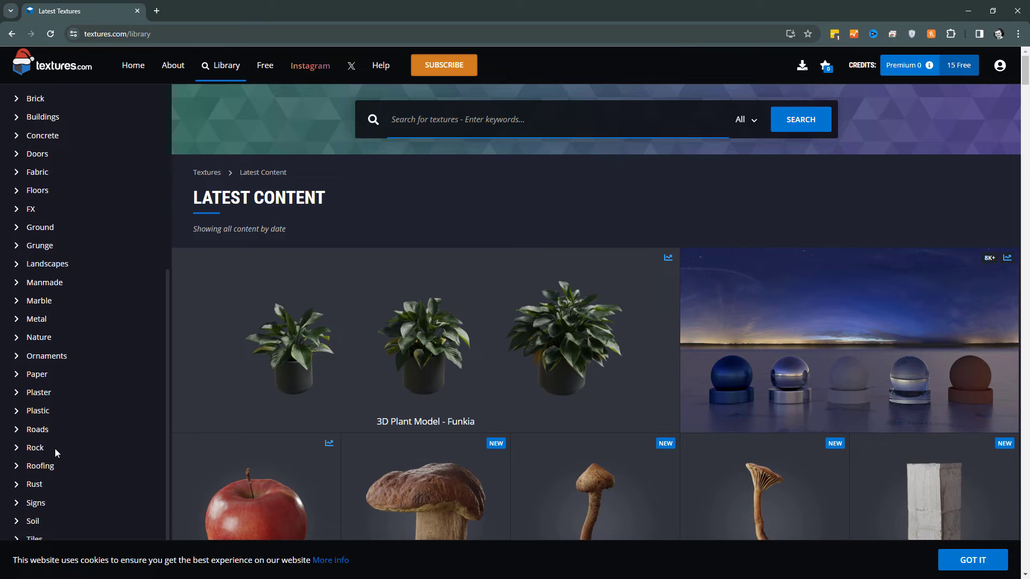
pyautogui.scroll(-1, 56, 451)
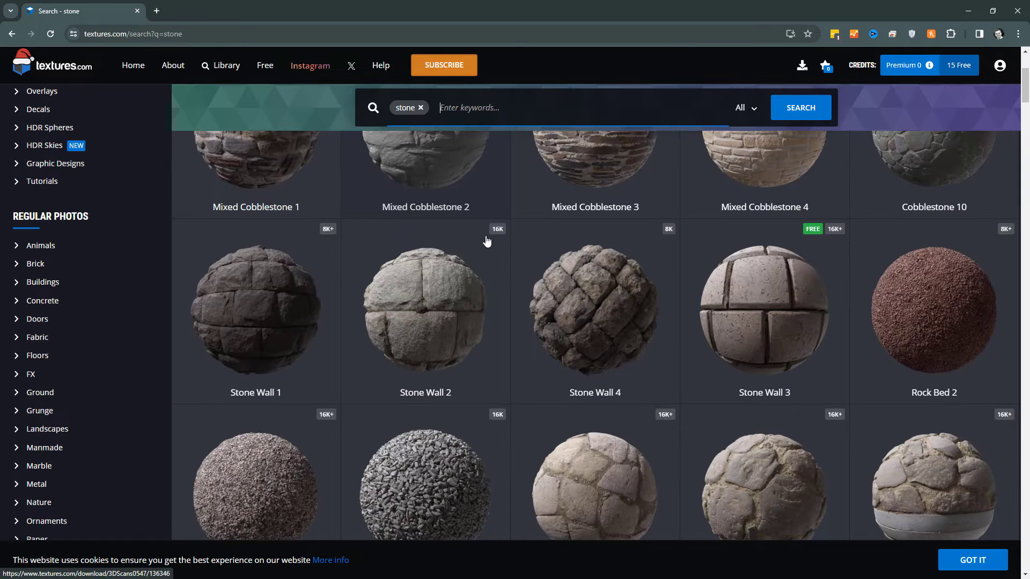
pyautogui.scroll(-2, 486, 240)
pyautogui.scroll(-7, 486, 240)
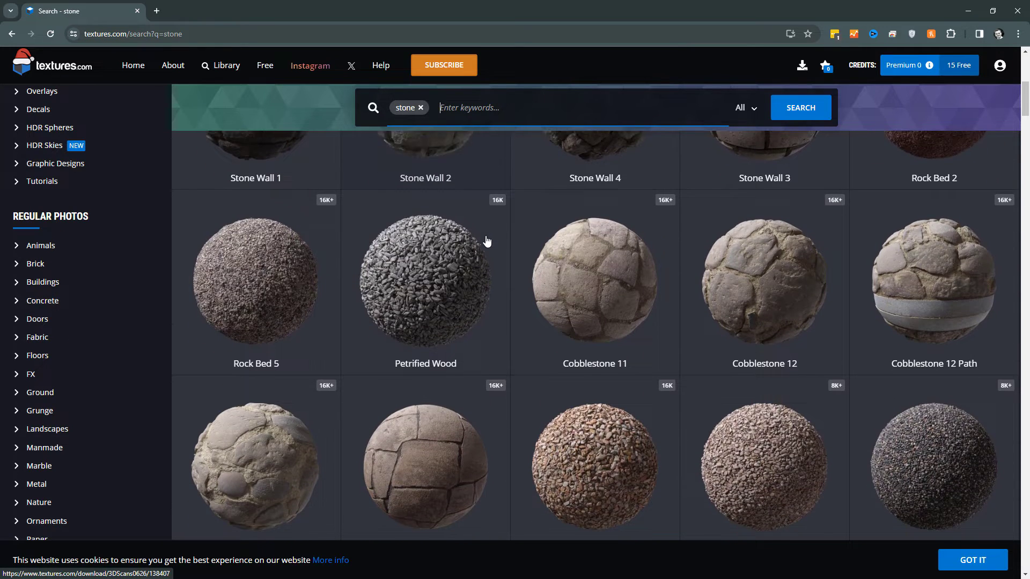
pyautogui.scroll(6, 451, 293)
pyautogui.scroll(-4, 451, 293)
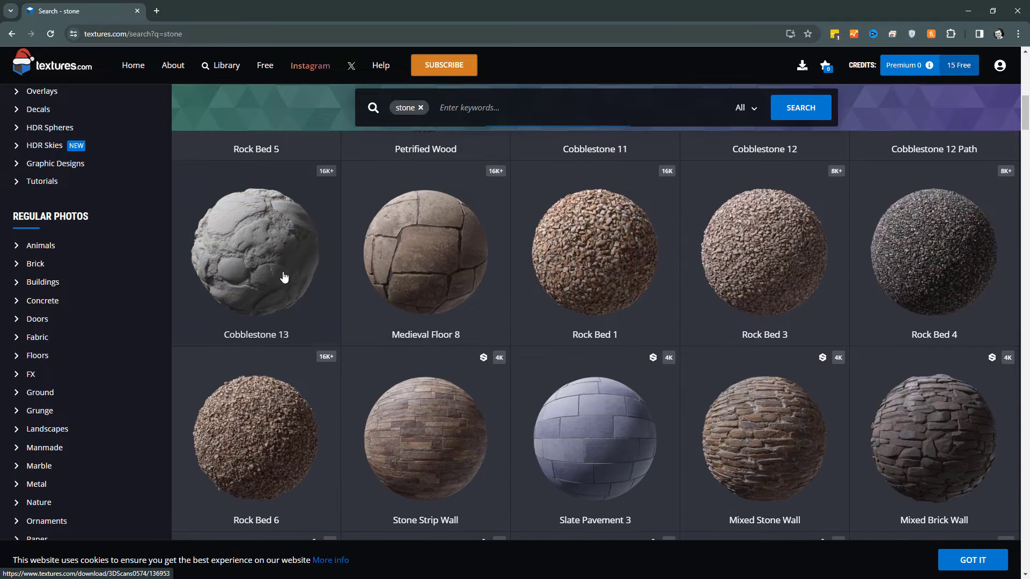
# Open the Cobblestone 13 scanned texture, examine its flat maps, and return to 3ds Max.
pyautogui.click(459, 314)
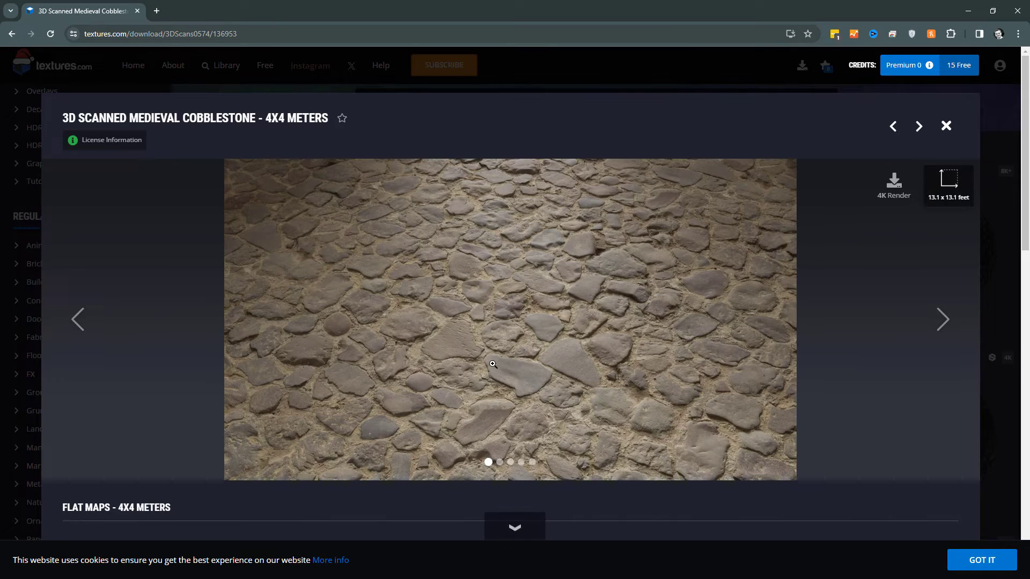
pyautogui.scroll(-6, 479, 379)
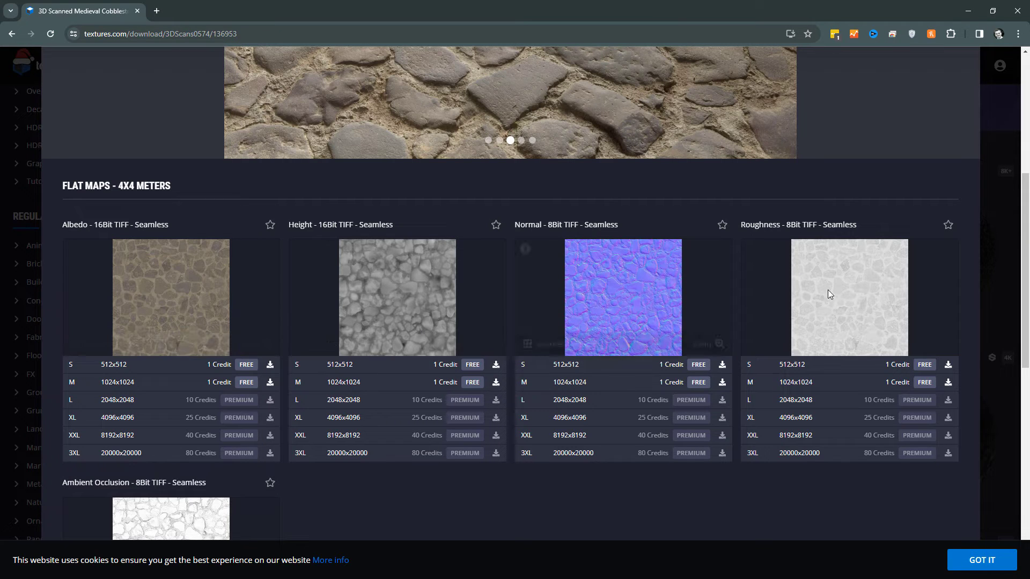
pyautogui.scroll(-2, 559, 304)
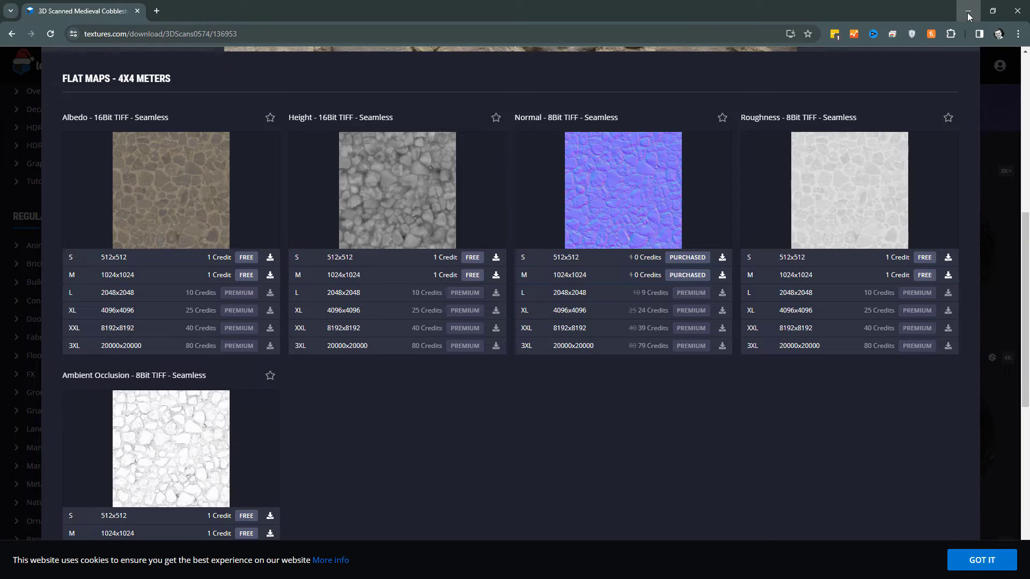
pyautogui.click(968, 12)
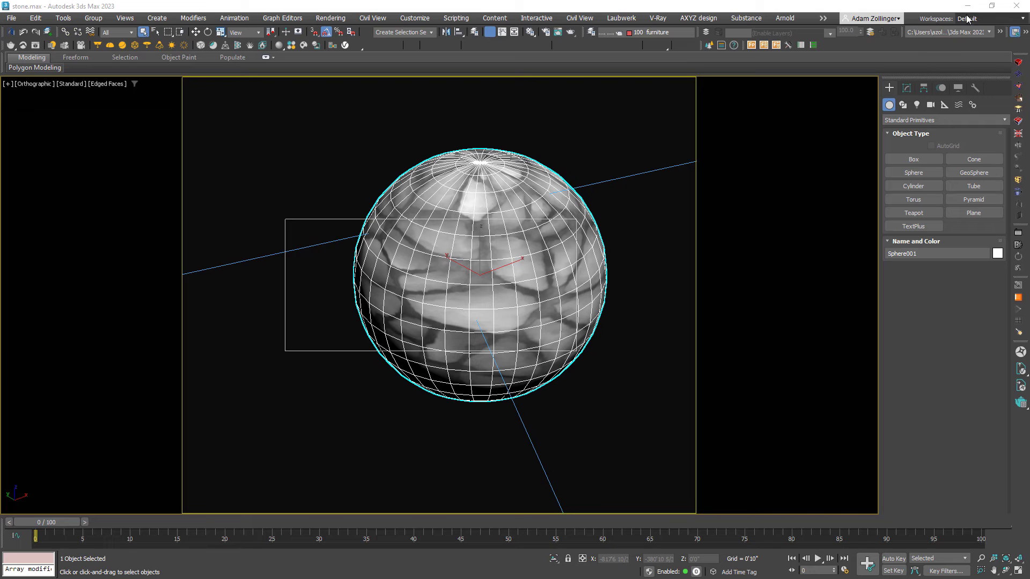
# Open the stone material's diffuse composite in the Material Editor and preview the albedo image in Layer 1.
pyautogui.click(531, 32)
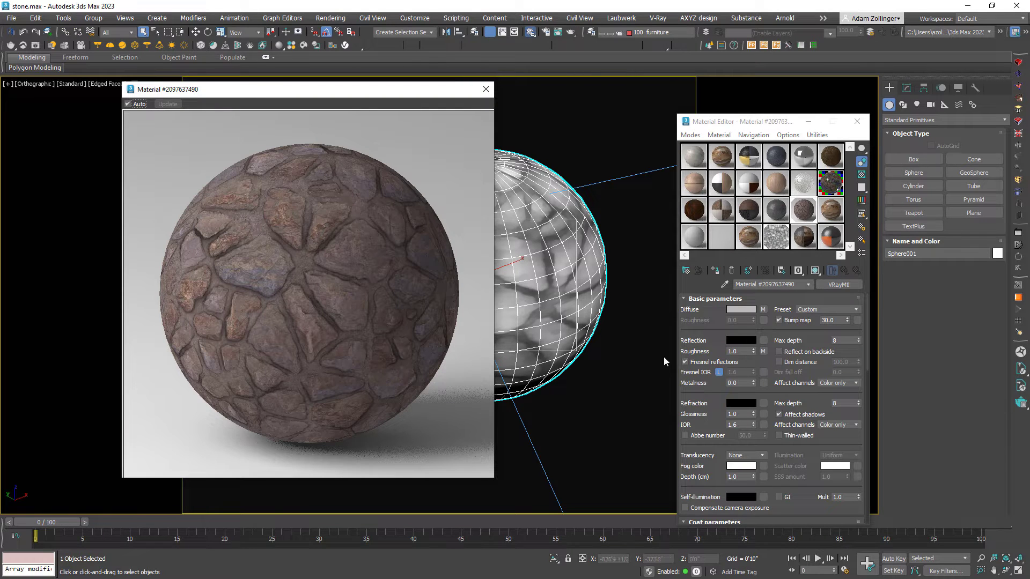
pyautogui.click(775, 305)
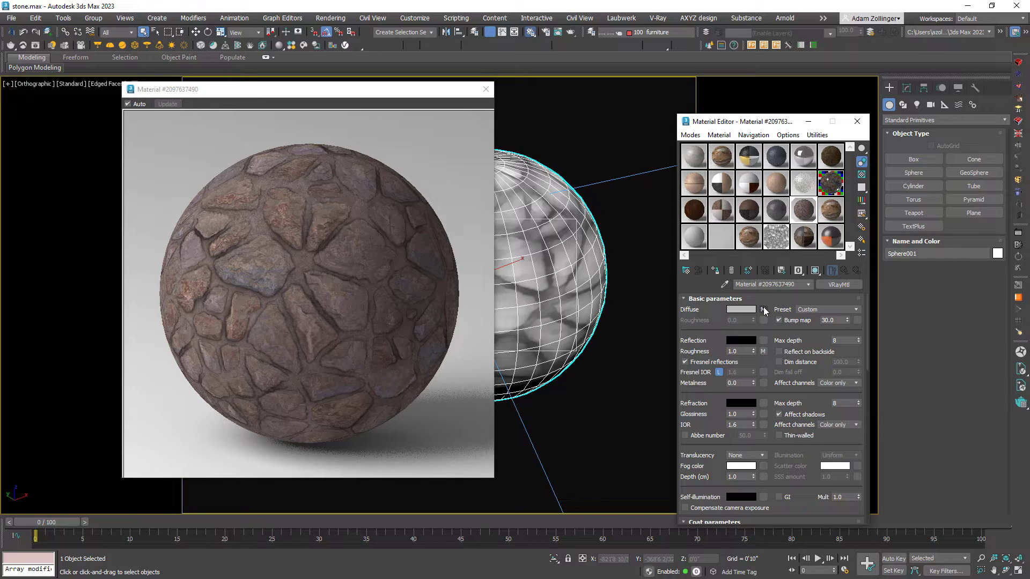
pyautogui.click(763, 310)
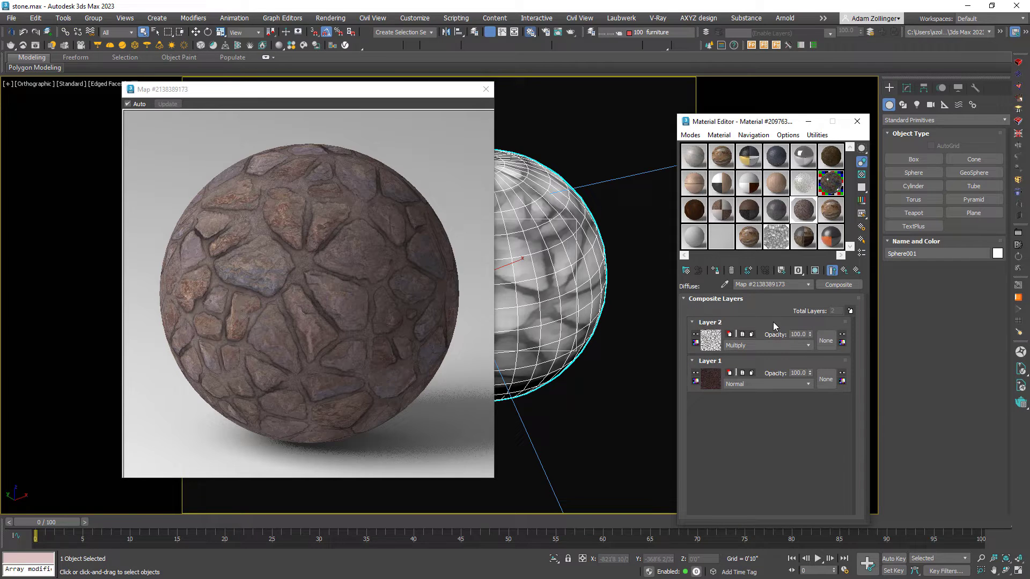
pyautogui.click(710, 382)
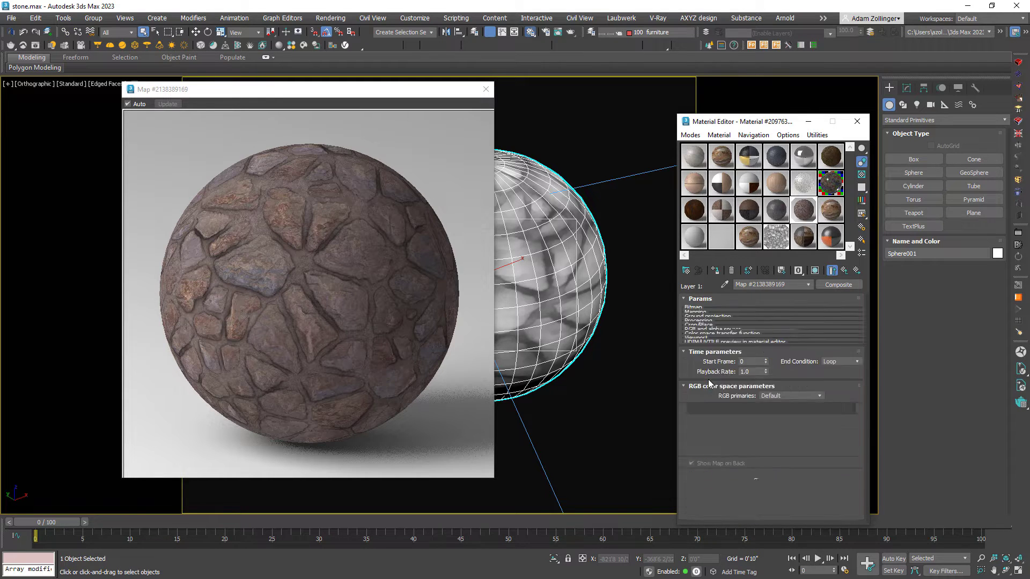
pyautogui.click(789, 334)
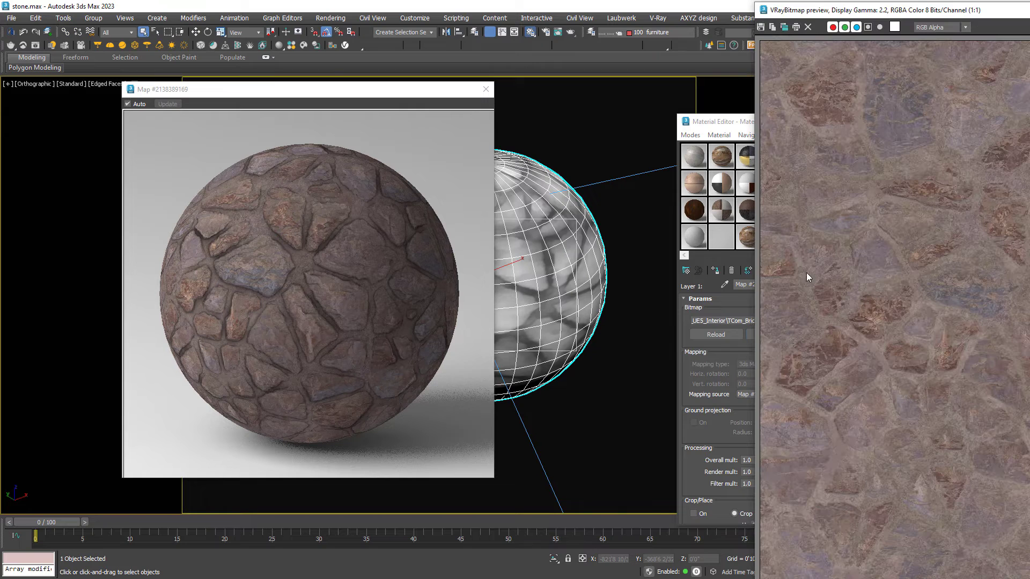
pyautogui.moveTo(857, 4); pyautogui.dragTo(520, 33)
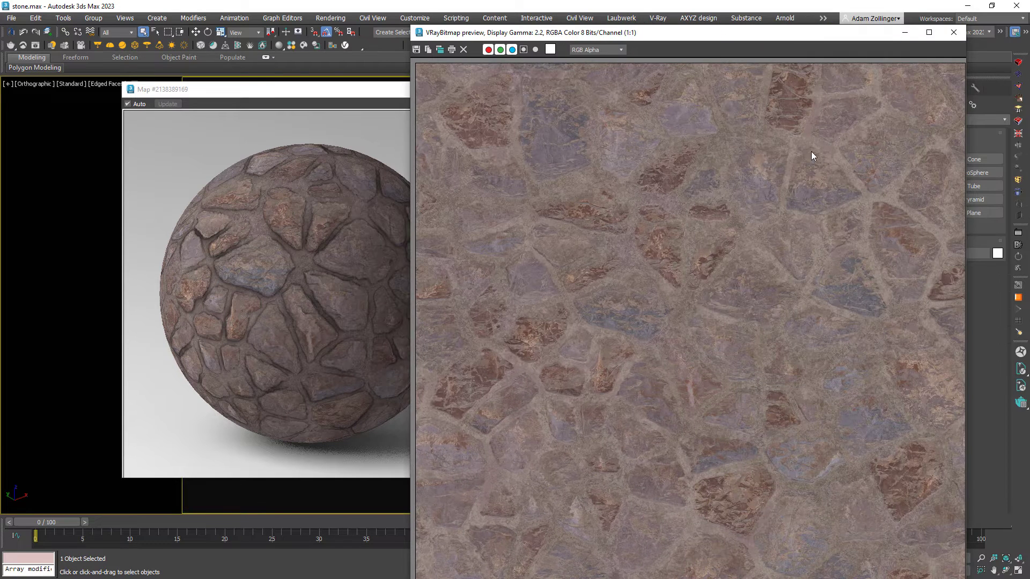
pyautogui.click(953, 32)
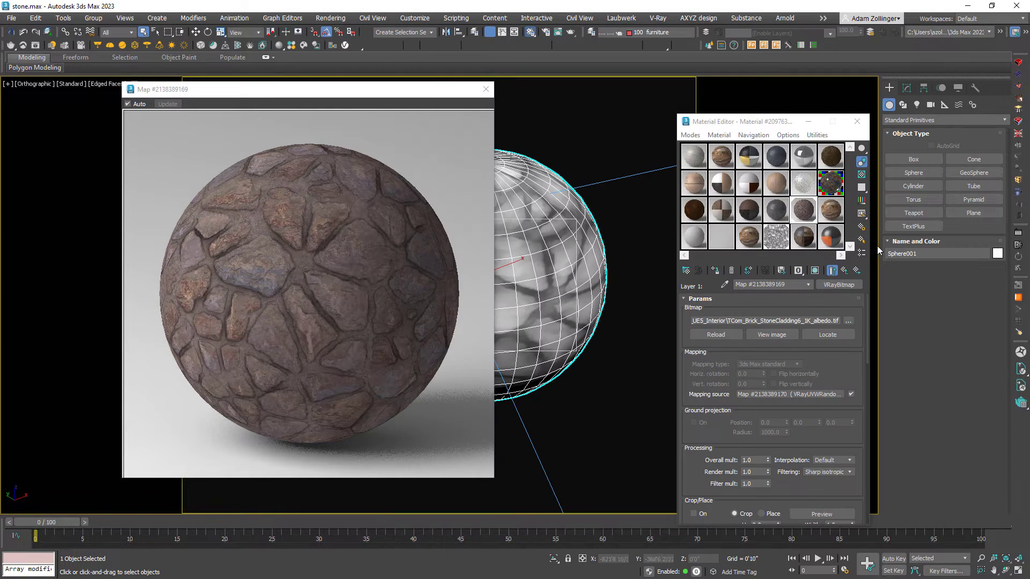
# Open Layer 2 of the diffuse composite and preview its ambient occlusion image.
pyautogui.click(844, 271)
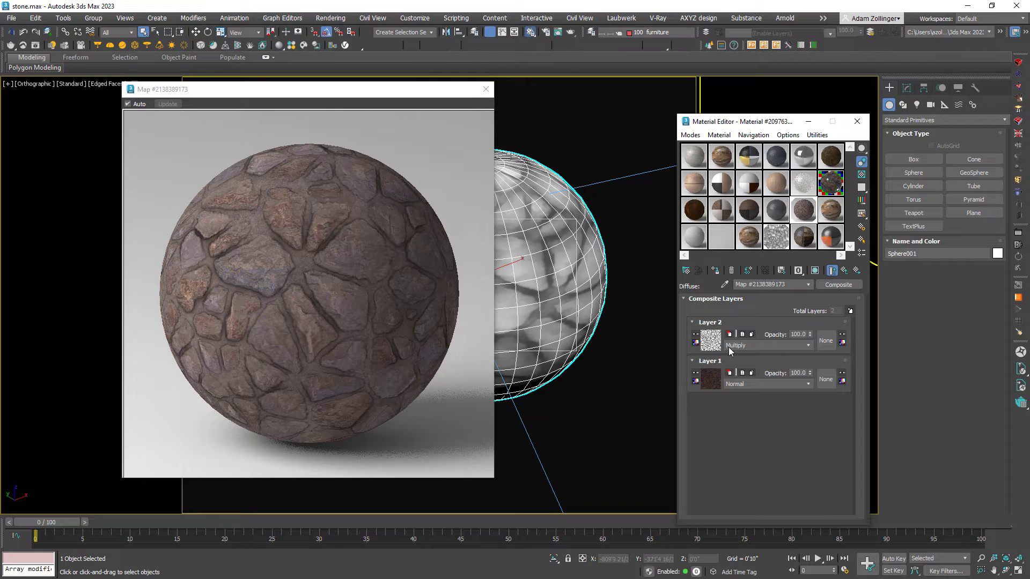
pyautogui.click(710, 339)
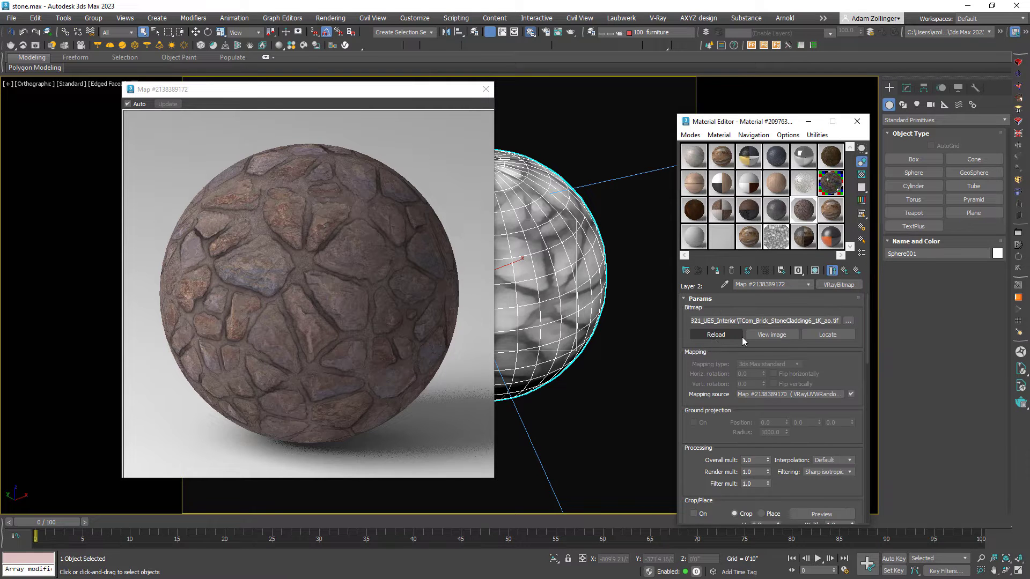
pyautogui.click(771, 334)
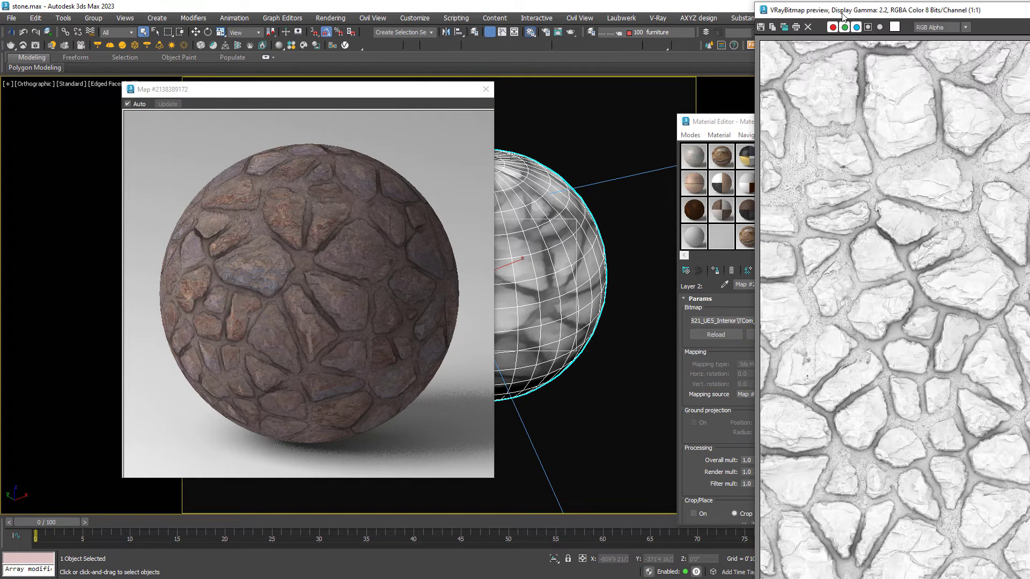
pyautogui.moveTo(843, 15); pyautogui.dragTo(479, 42)
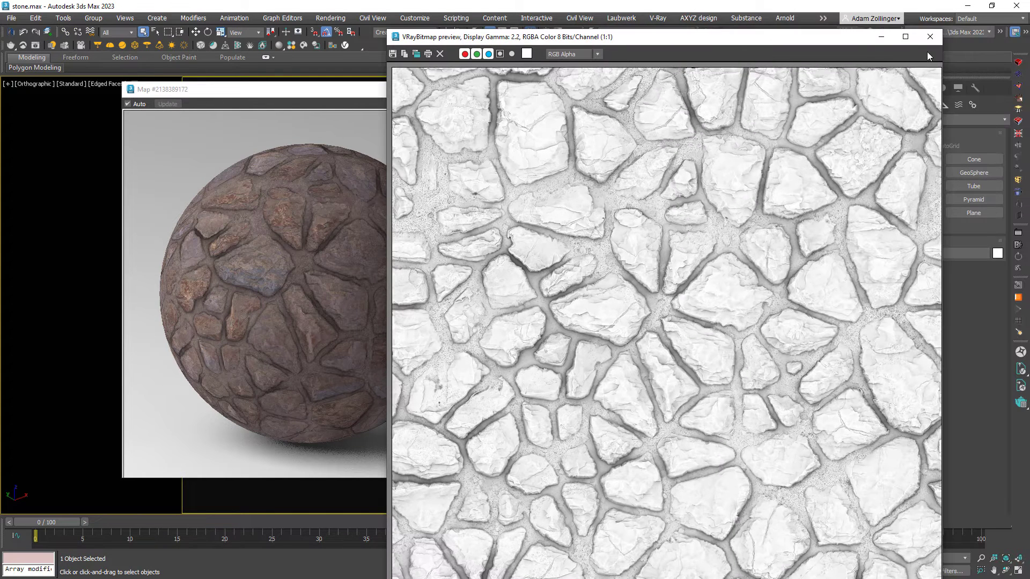
pyautogui.click(929, 36)
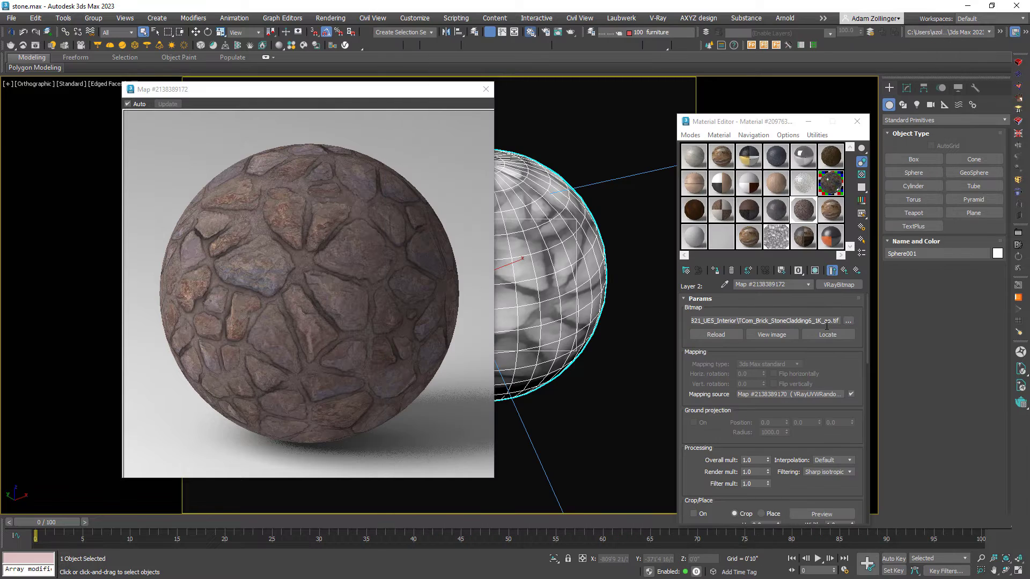
# Set the opacity of the Multiply ambient occlusion layer in the composite to 50, and finally to 70.
pyautogui.click(845, 270)
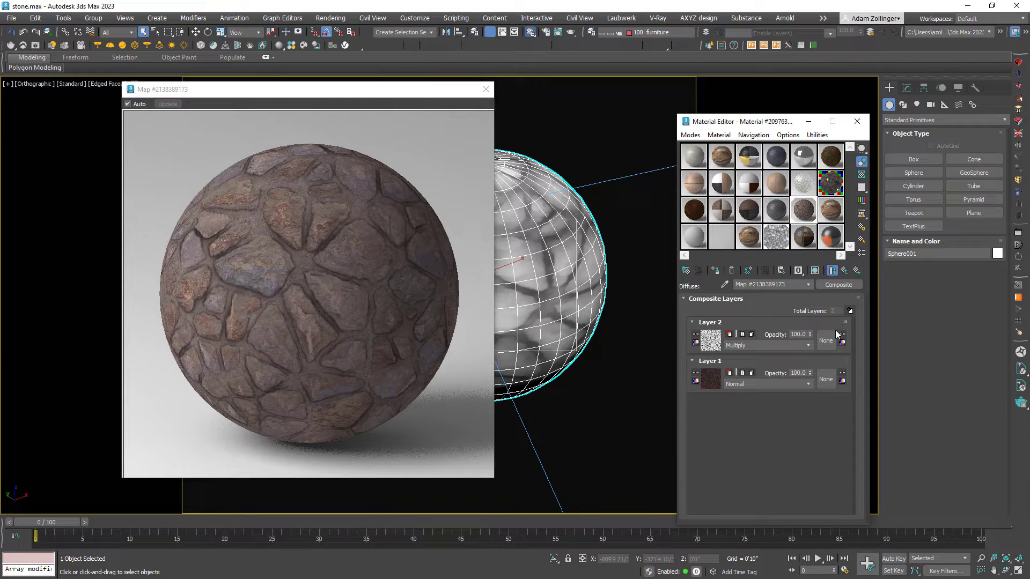
pyautogui.doubleClick(800, 334)
pyautogui.write('50')
pyautogui.press('Return')
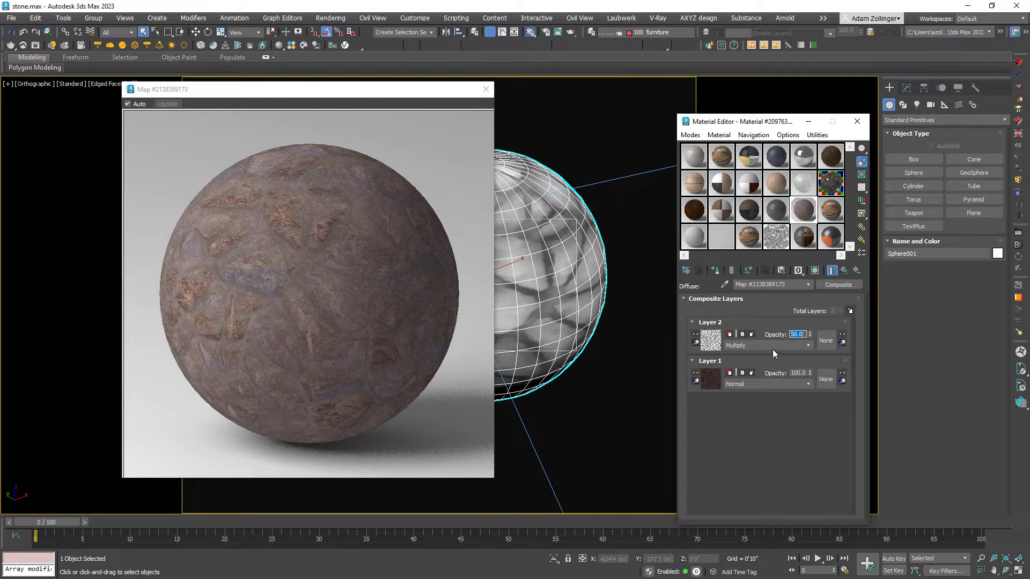
pyautogui.write('70')
pyautogui.press('Return')
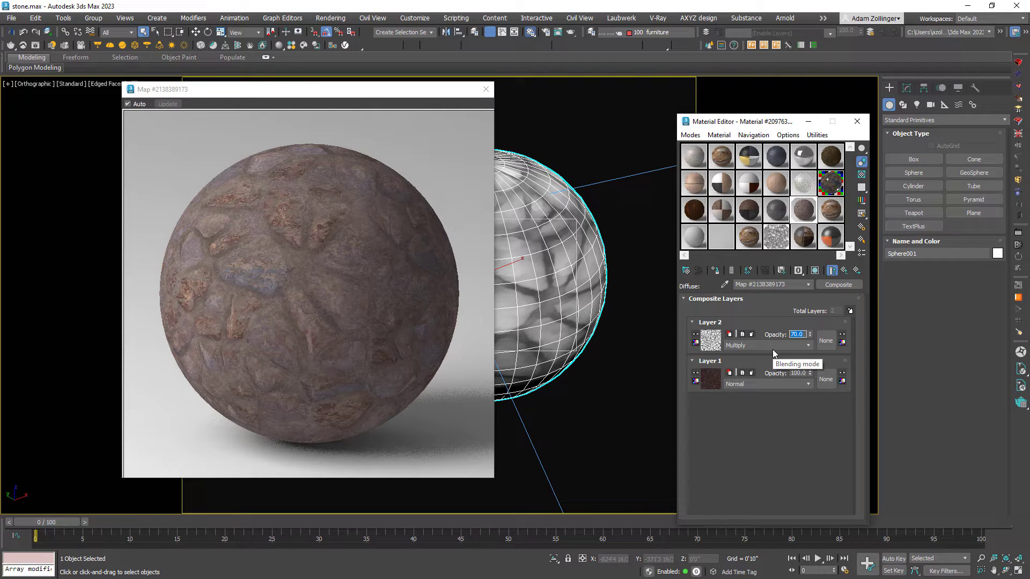
# Open the bitmap in the material's reflection roughness slot and preview its image.
pyautogui.click(843, 272)
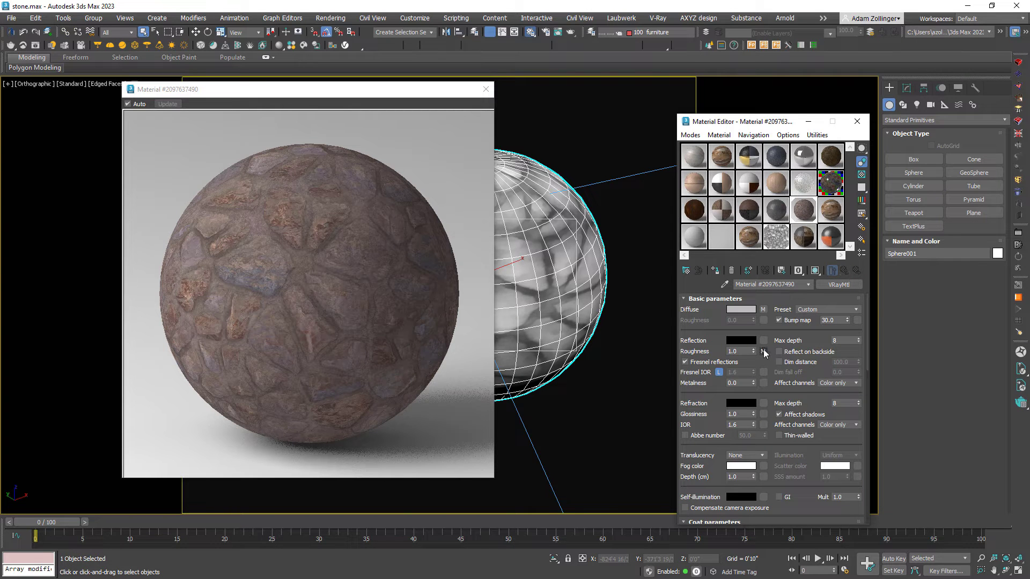
pyautogui.click(764, 351)
pyautogui.click(771, 335)
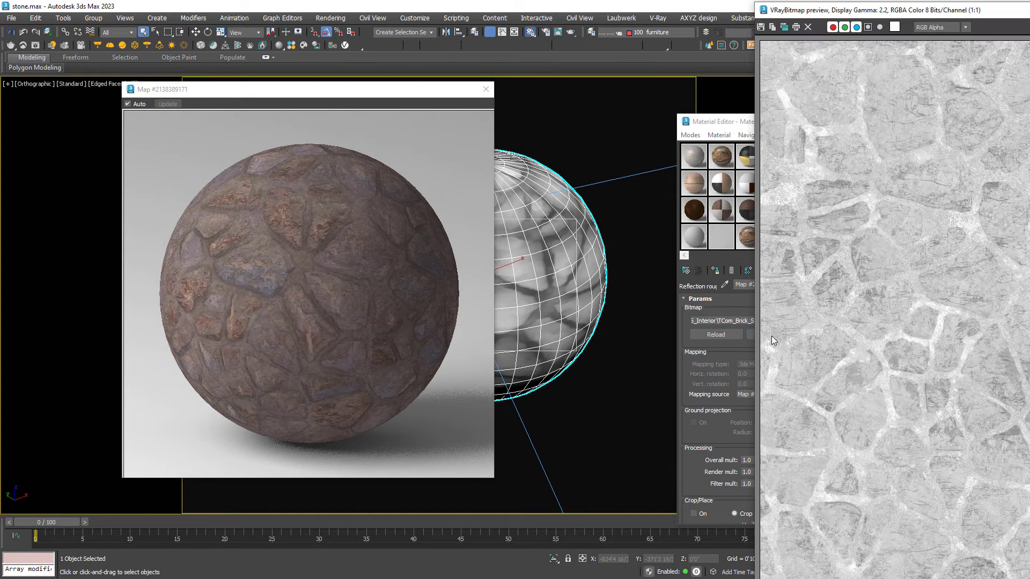
pyautogui.moveTo(884, 8); pyautogui.dragTo(817, 15)
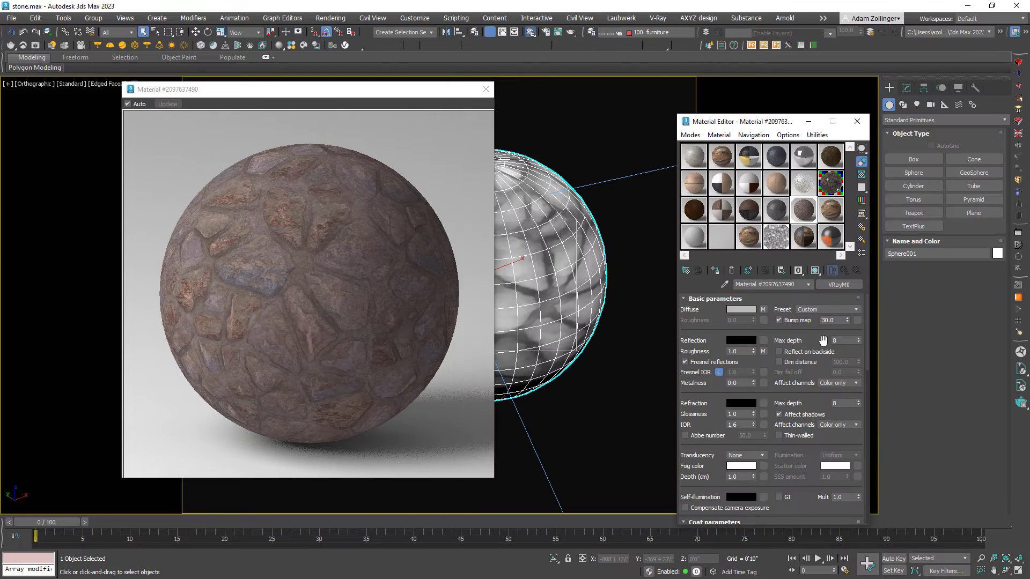
# Set the stone material's BRDF to Use roughness.
pyautogui.moveTo(823, 340); pyautogui.dragTo(801, 190)
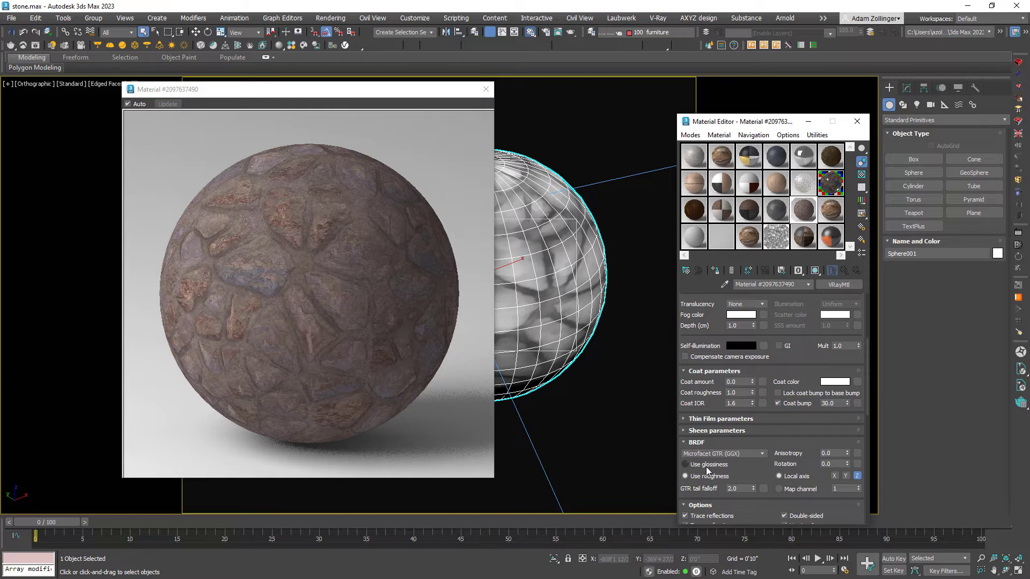
pyautogui.click(686, 476)
pyautogui.scroll(5, 786, 412)
# Open the bitmap in the material's Displace slot, preview its height image and return to the material.
pyautogui.moveTo(787, 411); pyautogui.dragTo(787, 269)
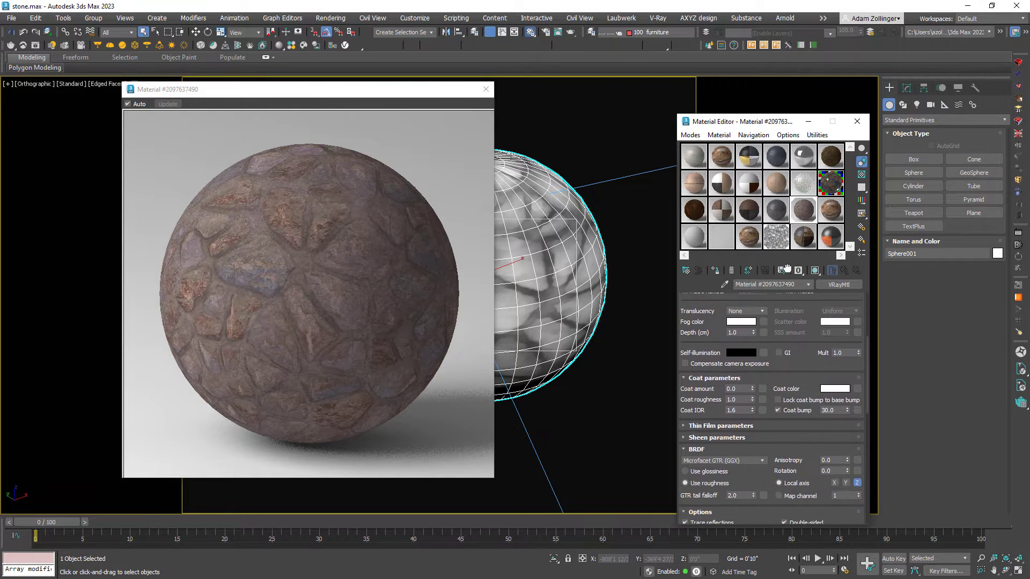
pyautogui.scroll(-10, 794, 451)
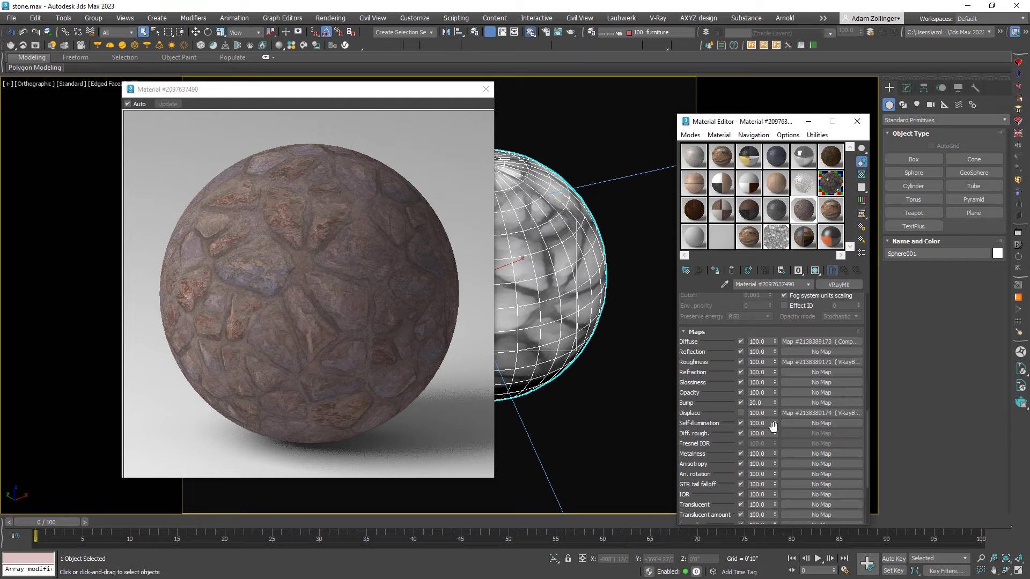
pyautogui.click(812, 415)
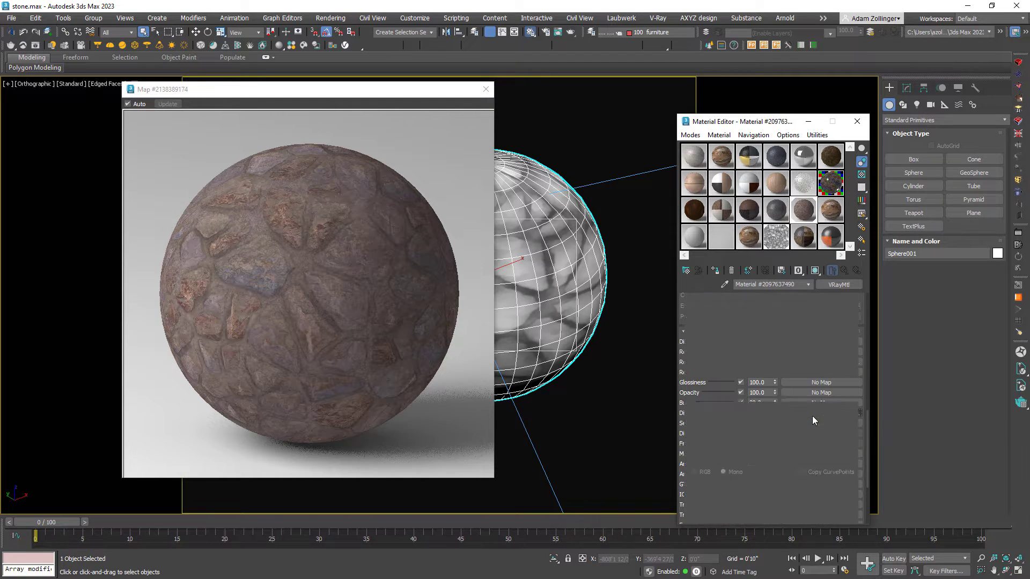
pyautogui.moveTo(814, 395); pyautogui.dragTo(818, 458)
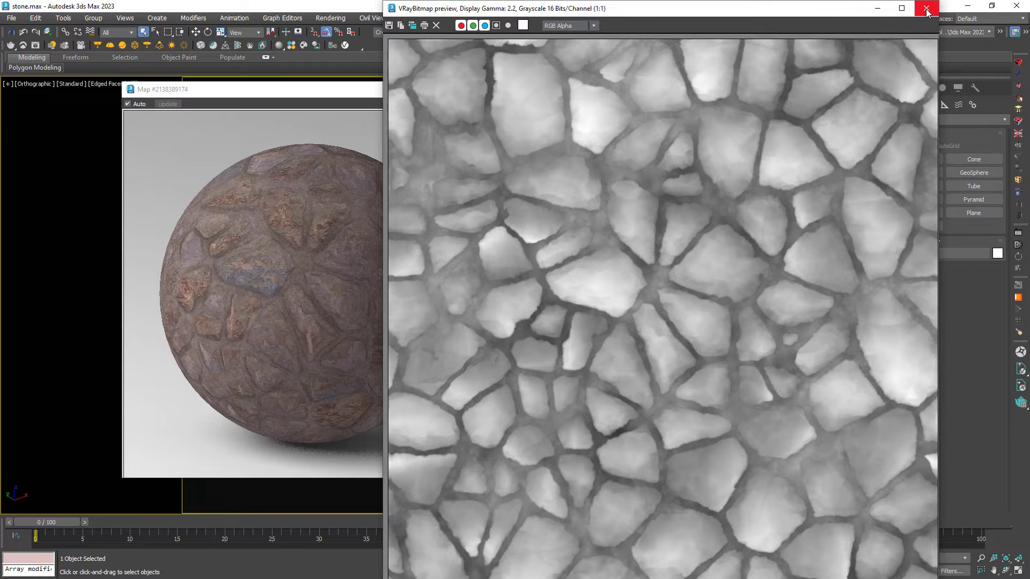
pyautogui.click(927, 10)
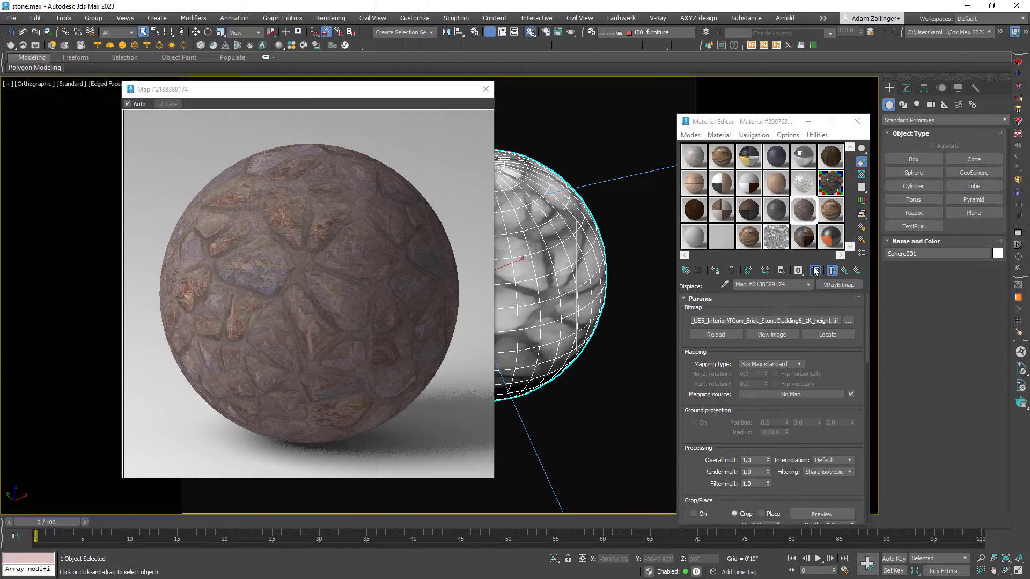
pyautogui.click(844, 271)
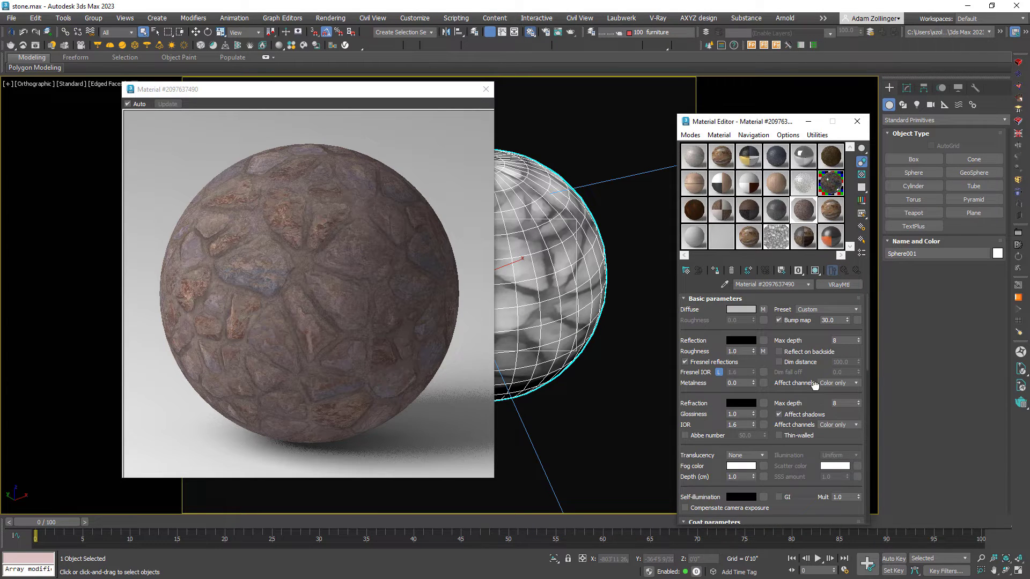
# Assign a VRayNormalMap to the stone material's Bump slot, with a bitmap as its normal map at a multiplier of 2.0.
pyautogui.scroll(-5, 814, 388)
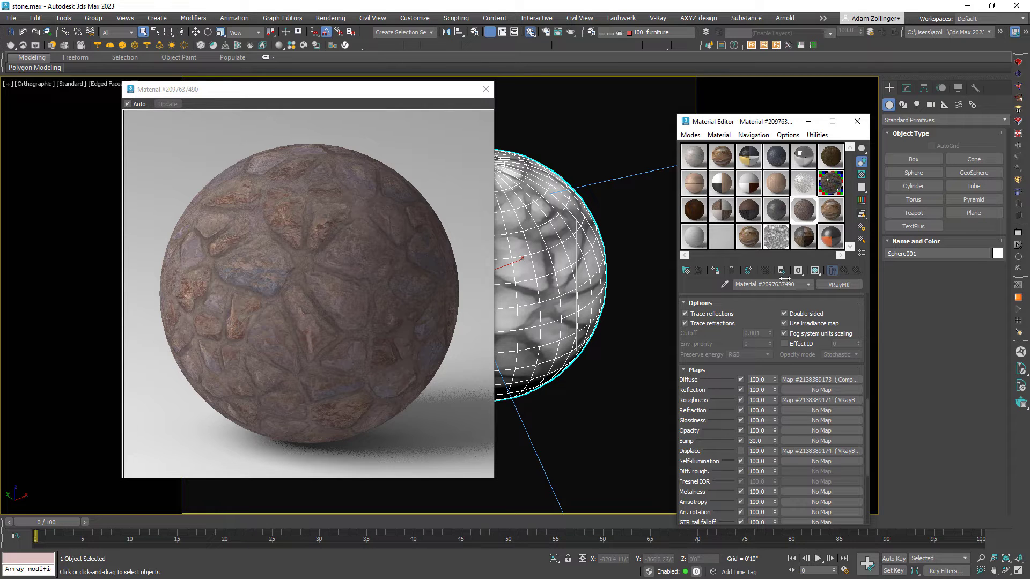
pyautogui.scroll(-1, 740, 348)
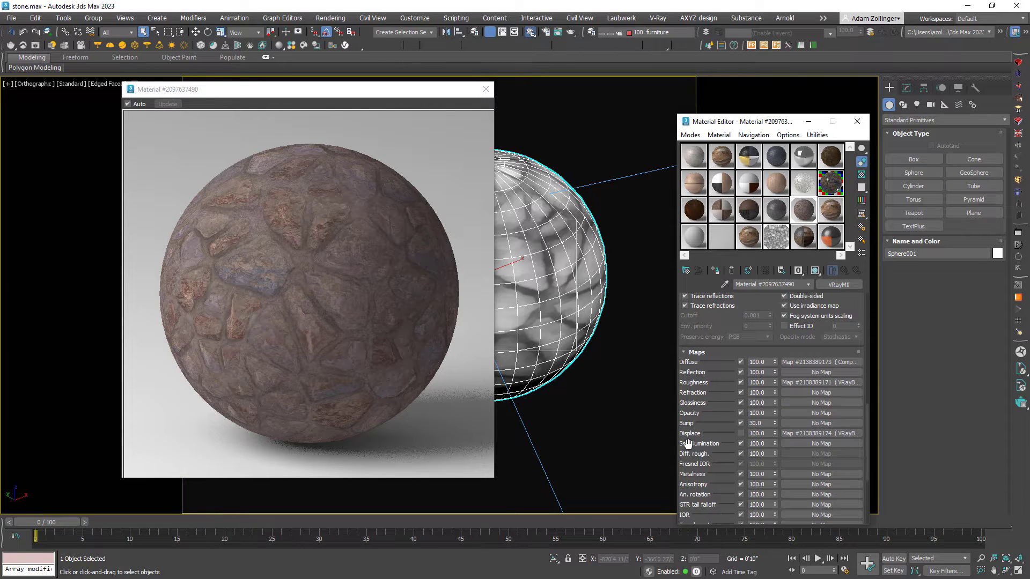
pyautogui.click(806, 424)
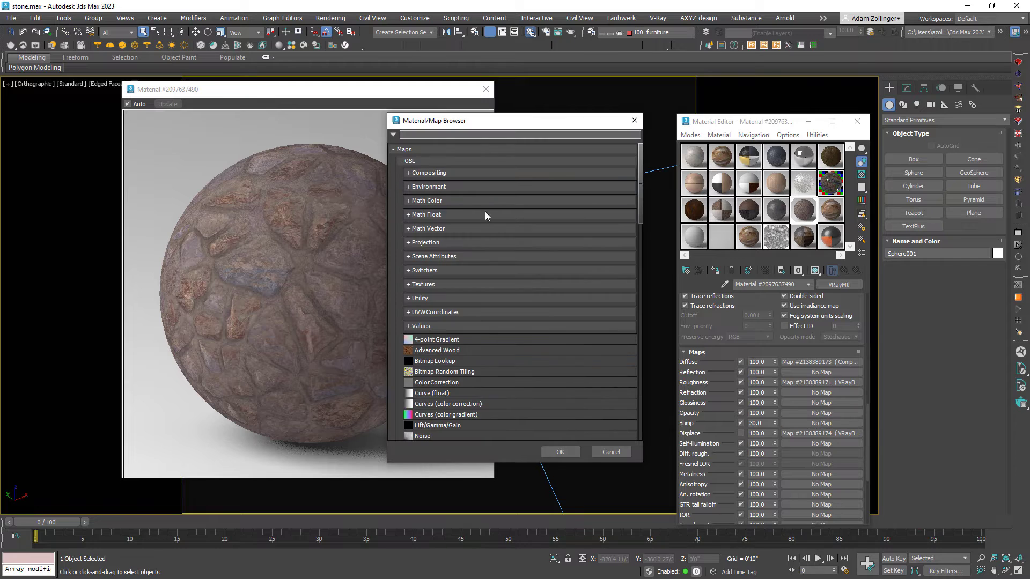
pyautogui.click(467, 326)
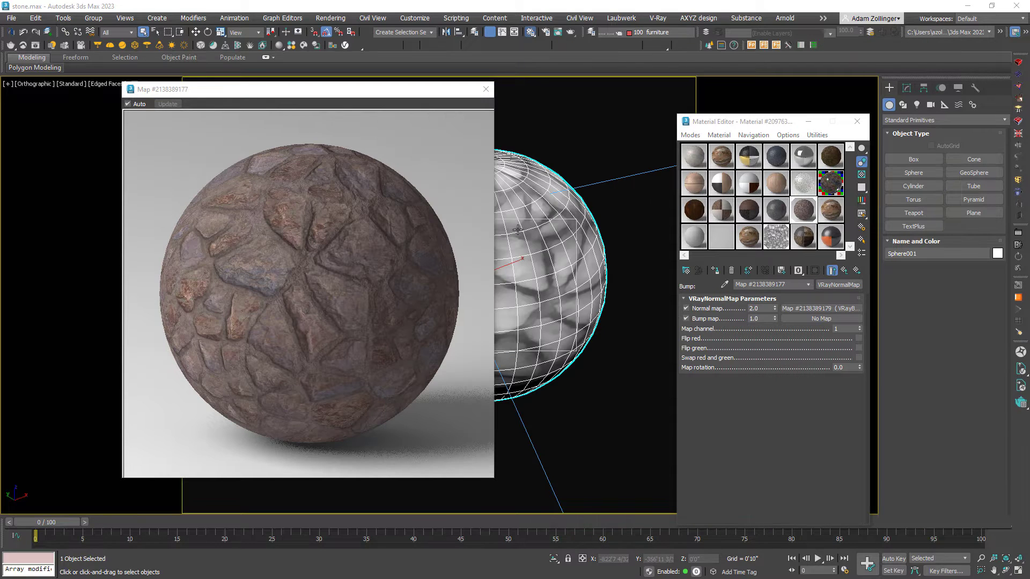
pyautogui.click(844, 271)
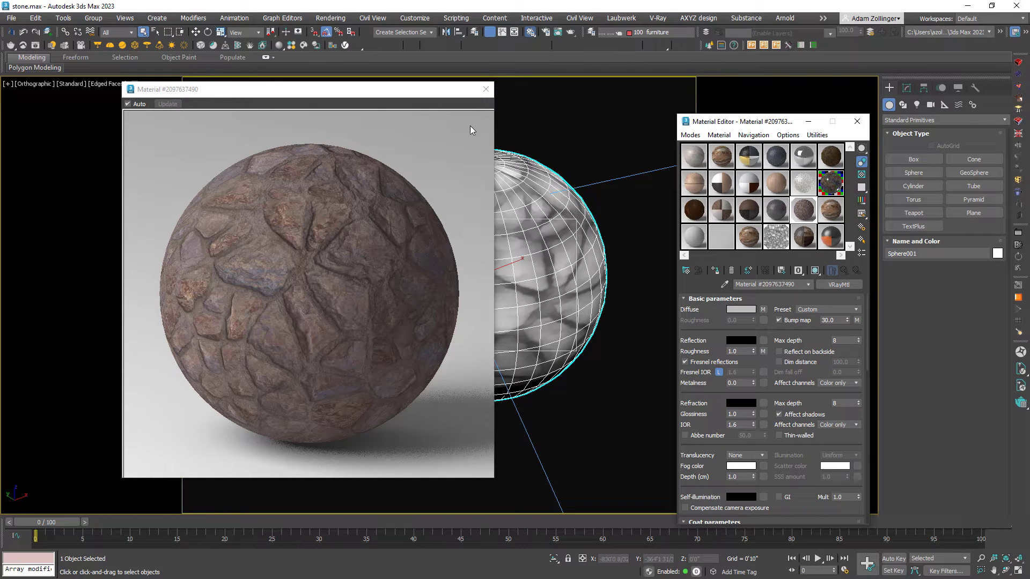
# Close the material preview and Material Editor, and show the sphere's VRayDisplacementMod parameters.
pyautogui.click(488, 94)
pyautogui.click(857, 121)
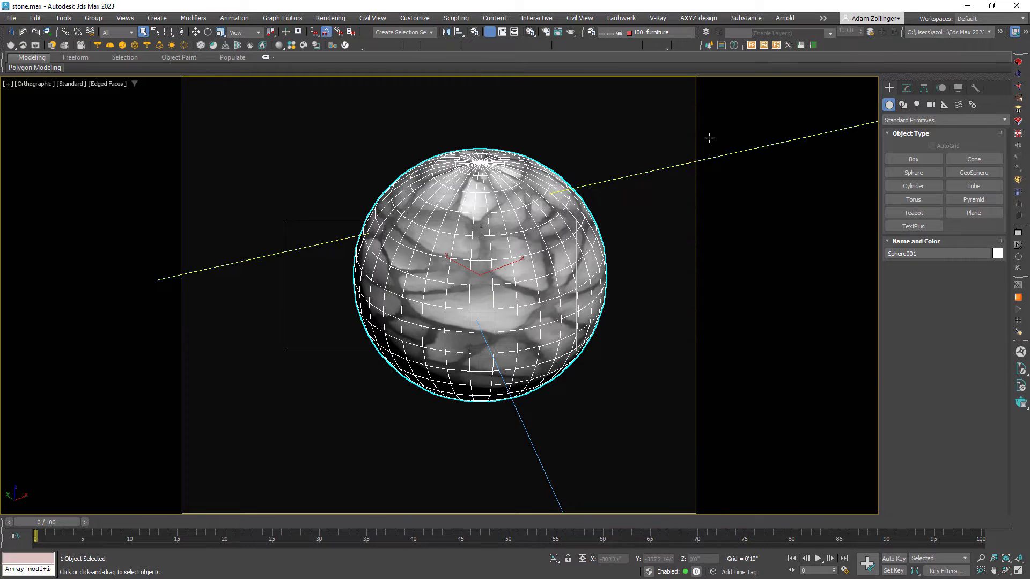
pyautogui.click(906, 88)
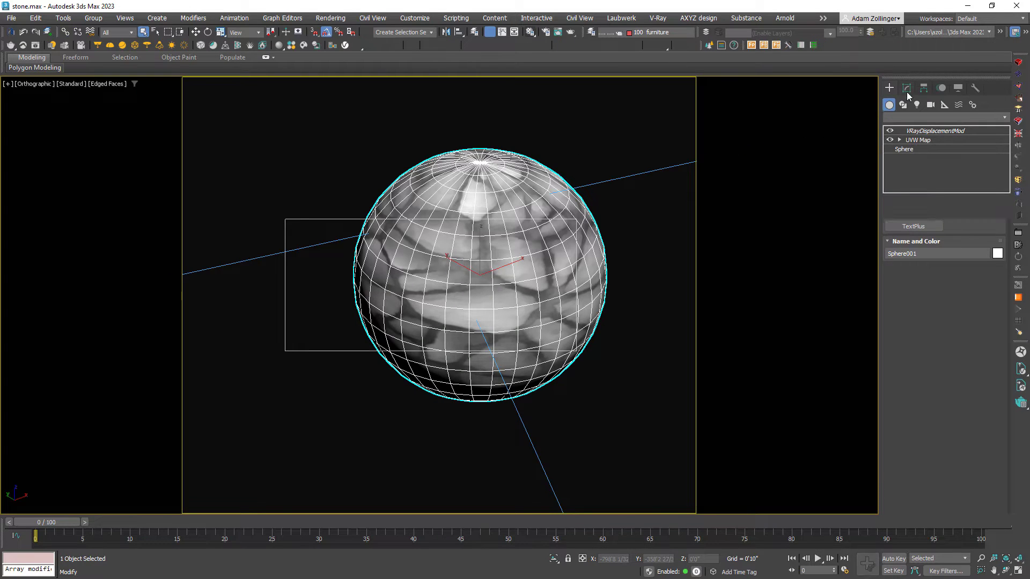
pyautogui.click(890, 139)
pyautogui.click(891, 140)
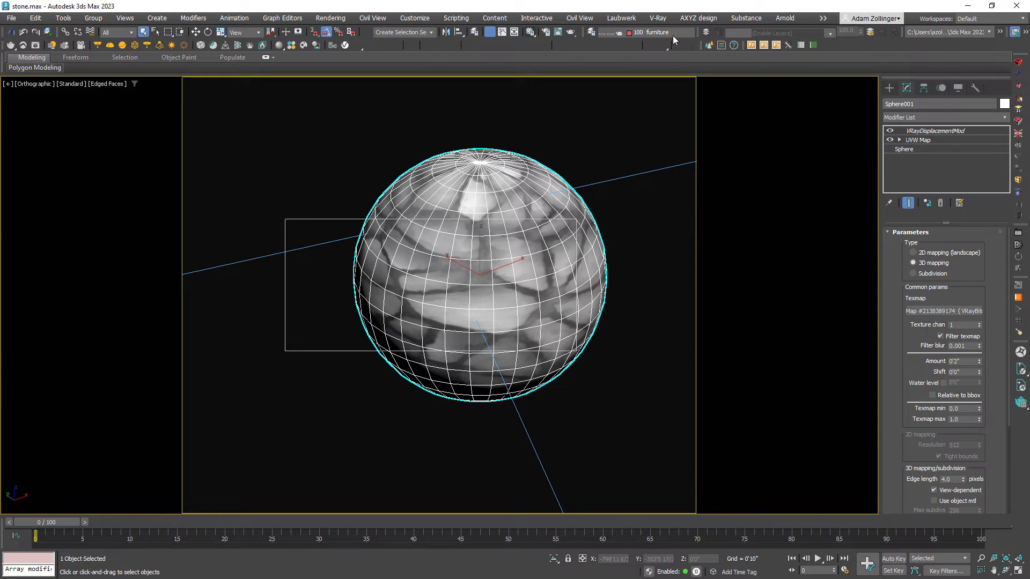
# Reopen the Material Editor, move it clear of the sphere and show the height bitmap used as the displacement texmap.
pyautogui.press('m')
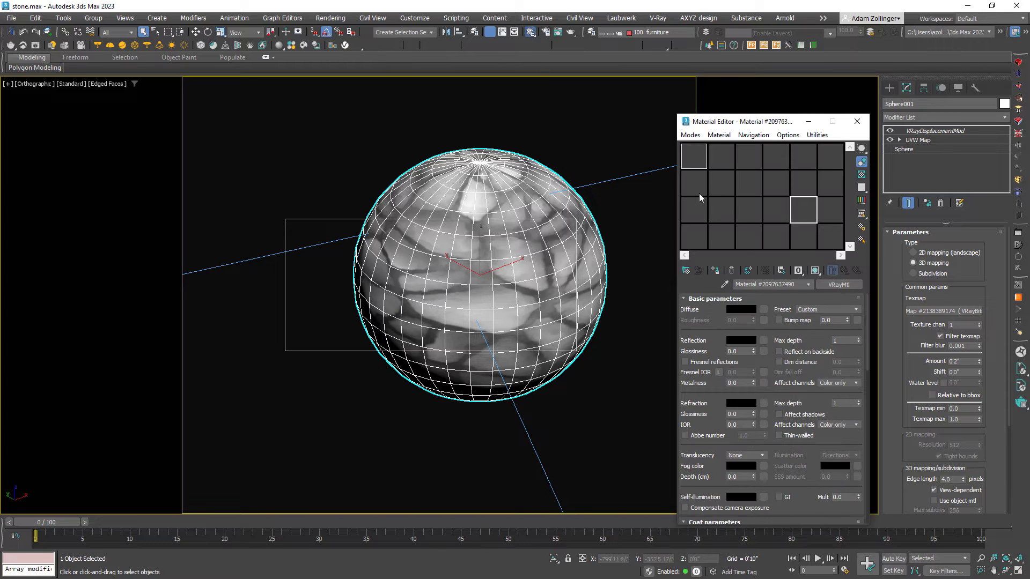
pyautogui.moveTo(740, 126); pyautogui.dragTo(207, 118)
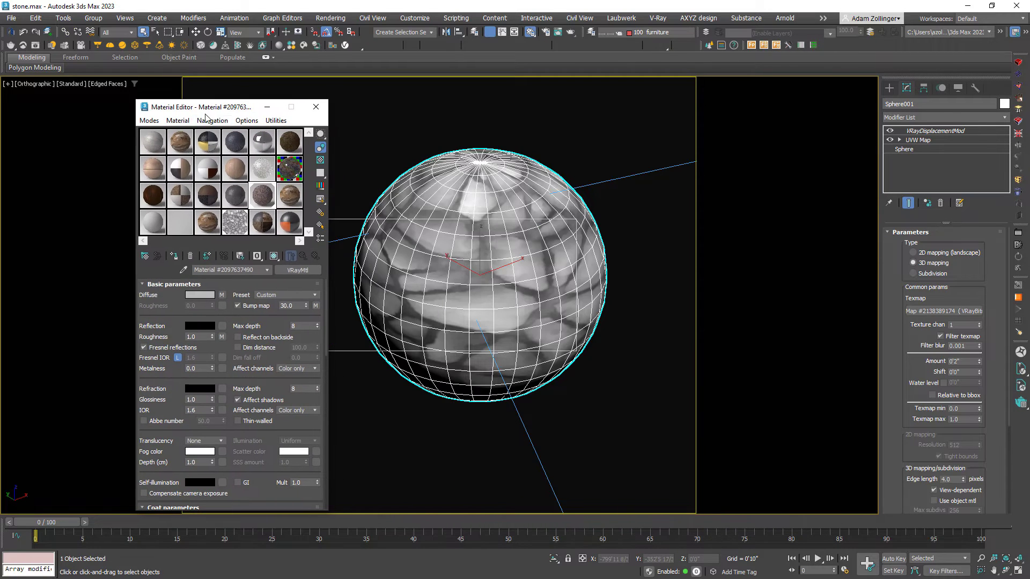
pyautogui.click(234, 222)
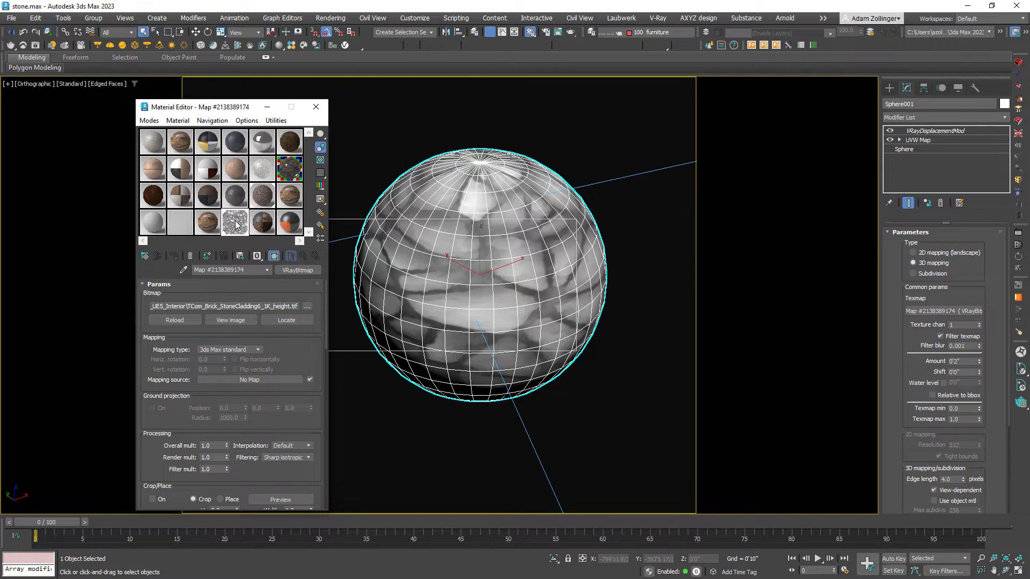
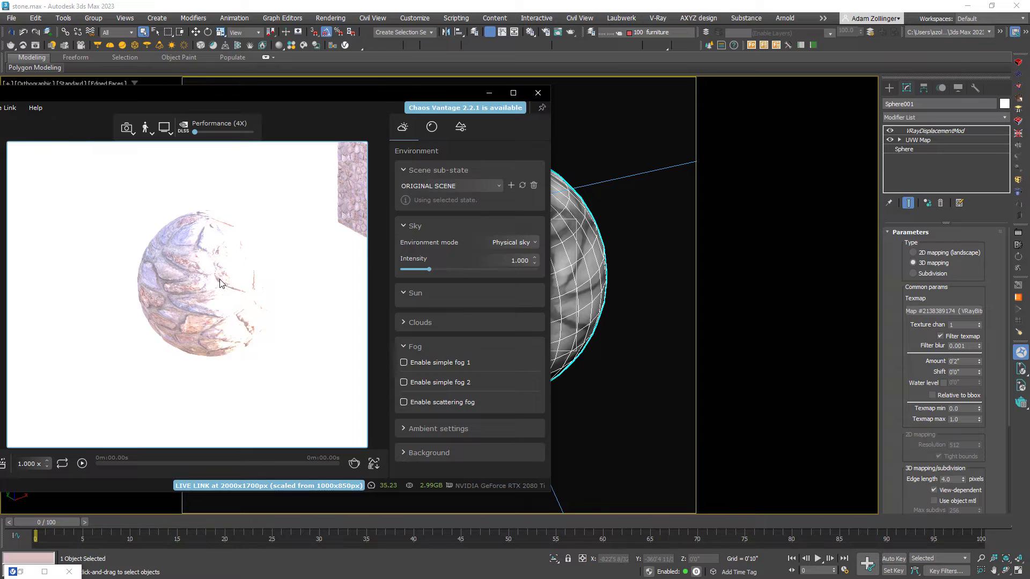
# In the Chaos Vantage live view, lower the camera's Exposure Bias to about -3.03.
pyautogui.scroll(5, 200, 289)
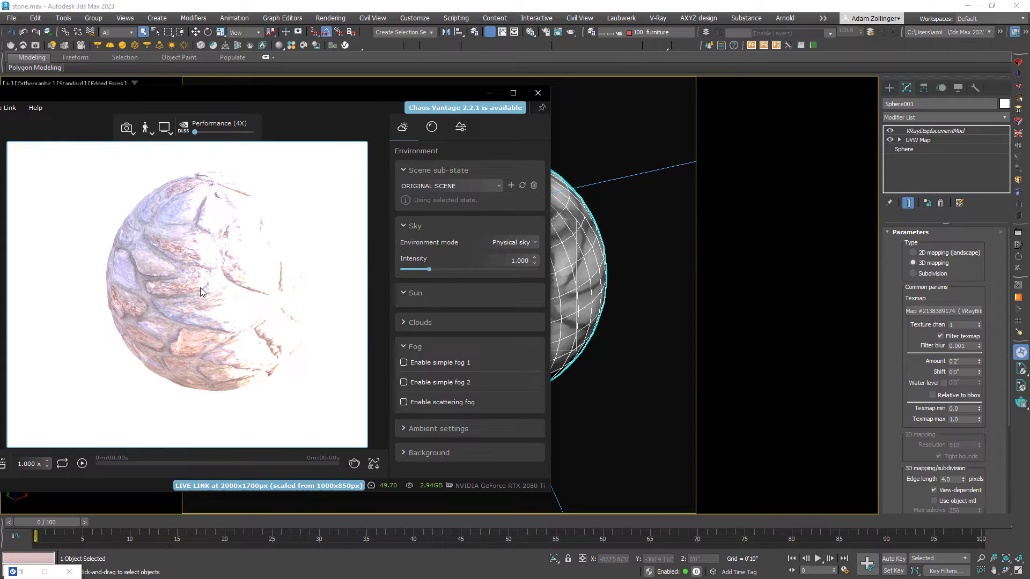
pyautogui.scroll(-3, 201, 288)
pyautogui.moveTo(229, 309)
pyautogui.mouseDown(button='right')
pyautogui.moveTo(207, 310)
pyautogui.moveTo(268, 322)
pyautogui.moveTo(276, 303)
pyautogui.moveTo(236, 305)
pyautogui.mouseUp(button='right')
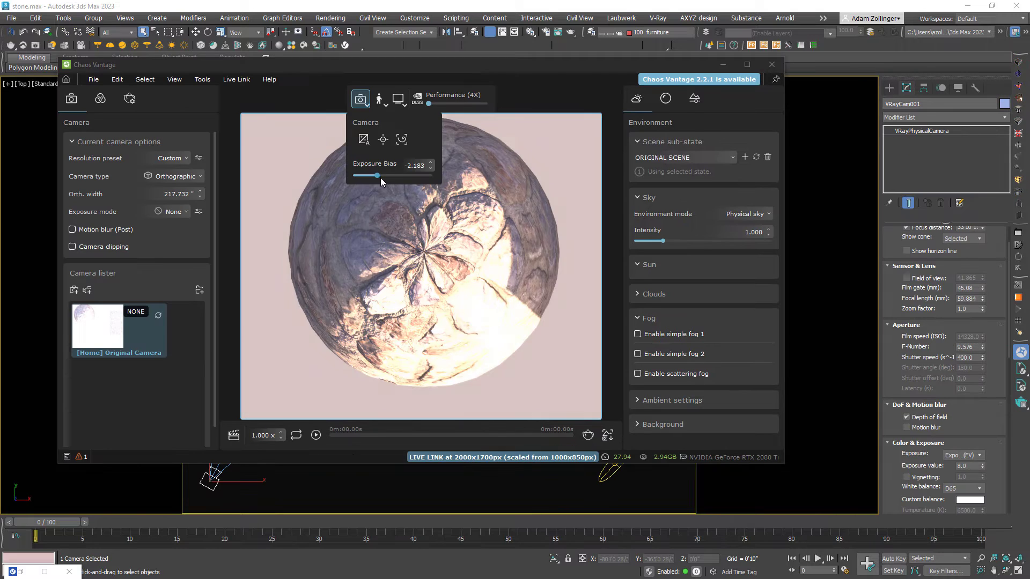
pyautogui.moveTo(375, 176); pyautogui.dragTo(370, 181)
# Examine the displaced stone surface of the sphere from several angles in the live render.
pyautogui.moveTo(458, 313); pyautogui.dragTo(472, 344, button='middle')
pyautogui.moveTo(473, 344); pyautogui.dragTo(460, 348, button='right')
pyautogui.moveTo(460, 347); pyautogui.dragTo(493, 163, button='middle')
pyautogui.moveTo(534, 310); pyautogui.dragTo(303, 240, button='right')
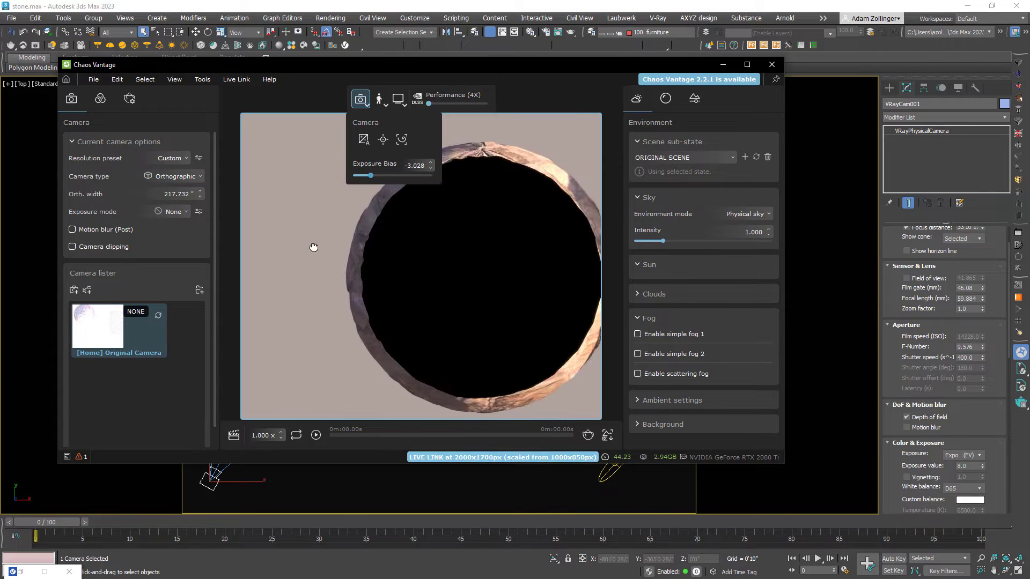
pyautogui.scroll(-3, 506, 287)
pyautogui.scroll(3, 506, 288)
pyautogui.moveTo(506, 287); pyautogui.dragTo(524, 310, button='right')
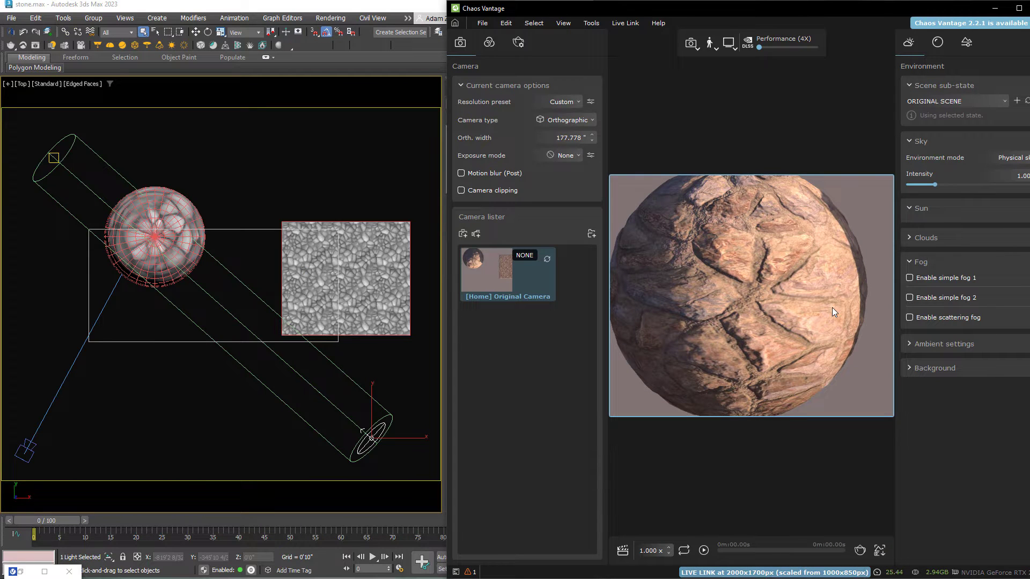
pyautogui.moveTo(832, 307); pyautogui.dragTo(789, 286)
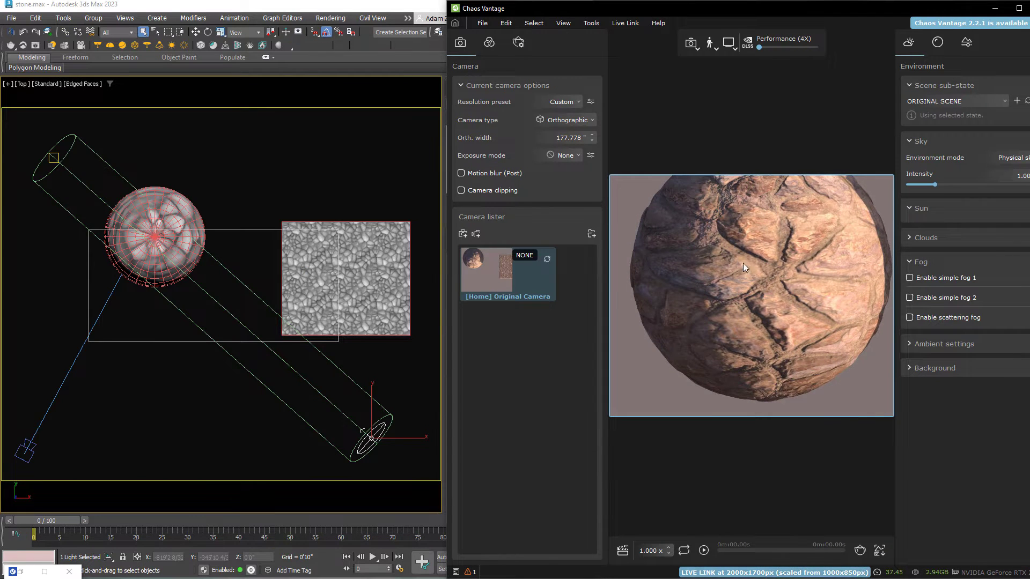
pyautogui.scroll(-1, 840, 282)
# Examine the stone displacement on the box's faces and corner edge, both up close and from farther away.
pyautogui.moveTo(835, 284)
pyautogui.mouseDown(button='middle')
pyautogui.moveTo(636, 306)
pyautogui.moveTo(655, 320)
pyautogui.mouseUp(button='middle')
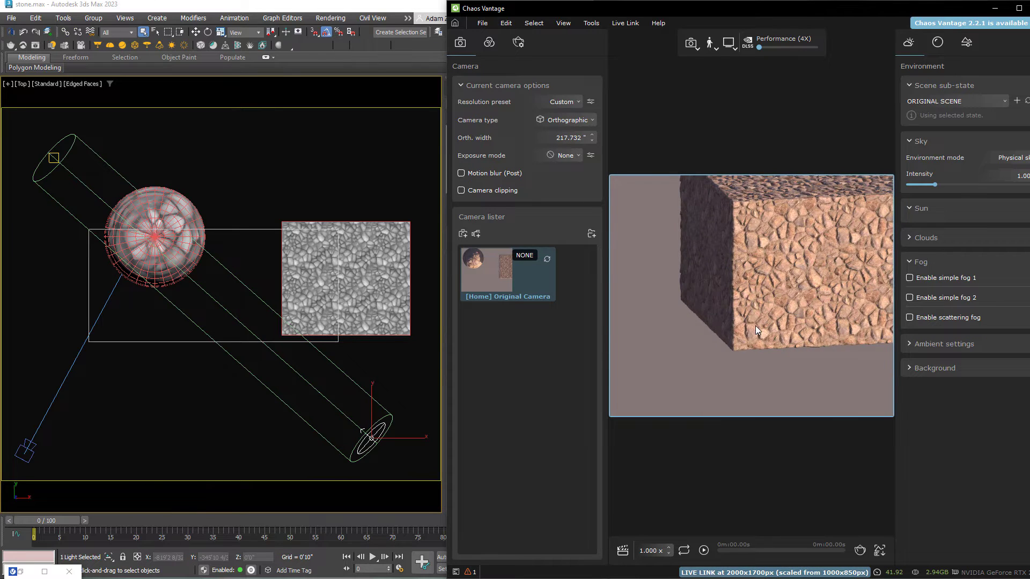
pyautogui.moveTo(745, 326); pyautogui.dragTo(750, 360, button='middle')
pyautogui.scroll(5, 752, 229)
pyautogui.scroll(2, 764, 260)
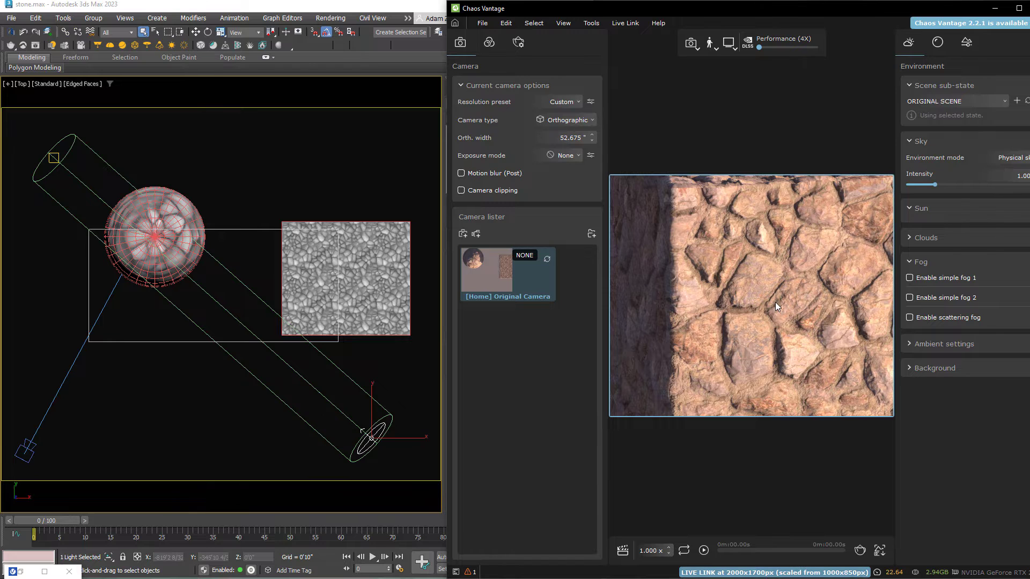
pyautogui.scroll(-2, 775, 301)
pyautogui.moveTo(790, 335); pyautogui.dragTo(874, 331, button='right')
pyautogui.scroll(5, 728, 231)
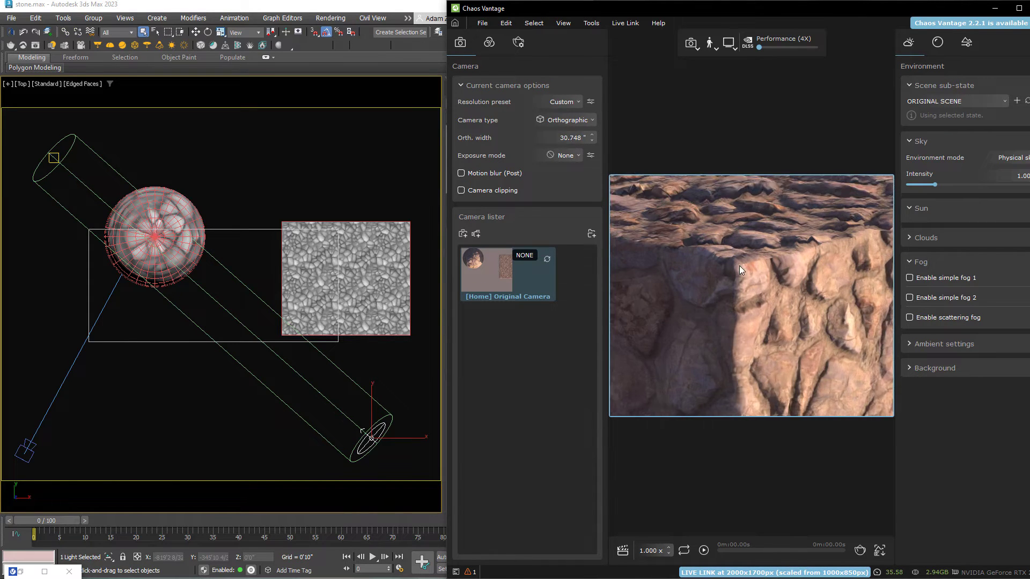
pyautogui.scroll(4, 739, 262)
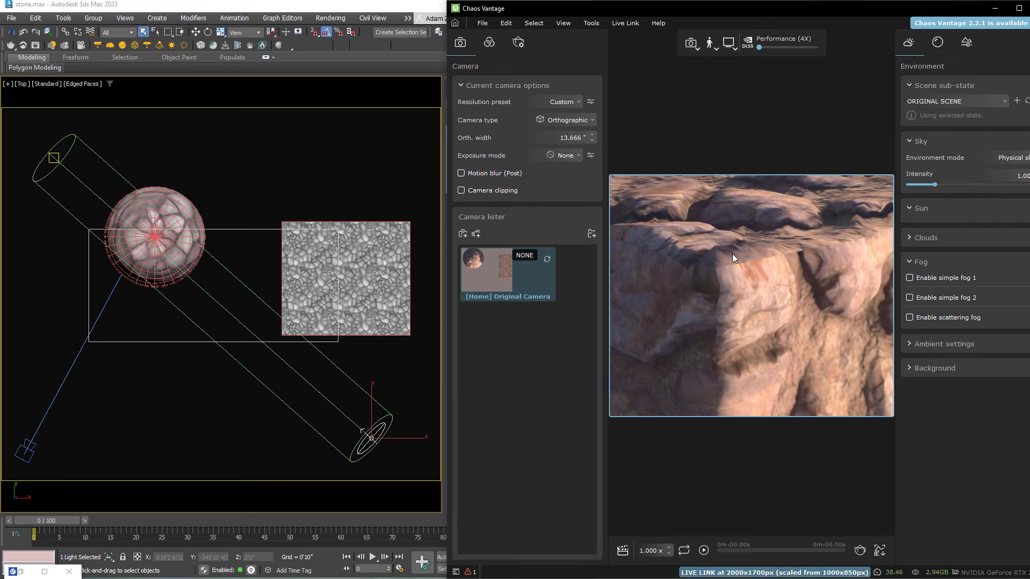
pyautogui.scroll(2, 732, 255)
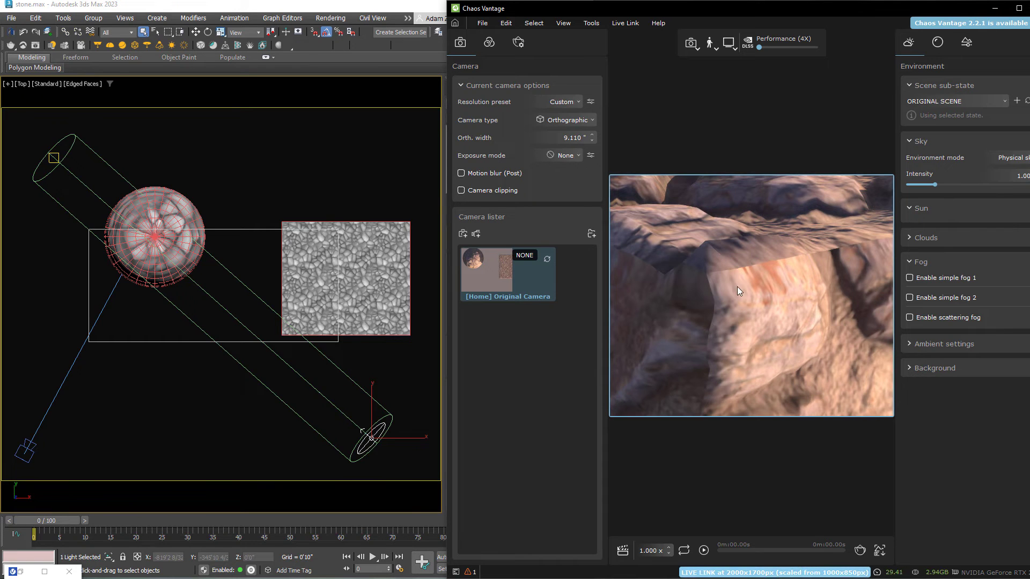
pyautogui.scroll(-10, 741, 287)
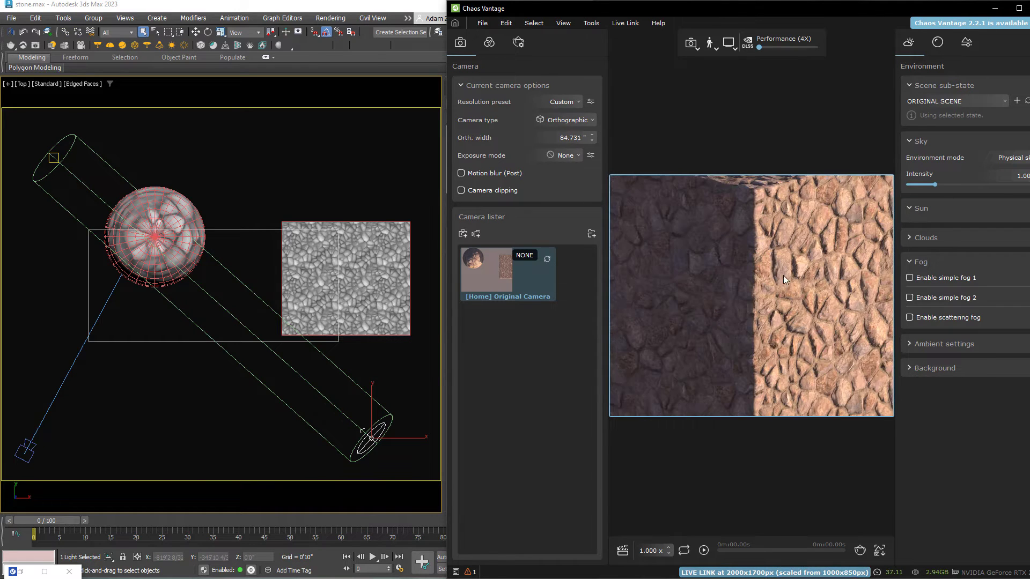
pyautogui.moveTo(796, 325); pyautogui.dragTo(810, 360)
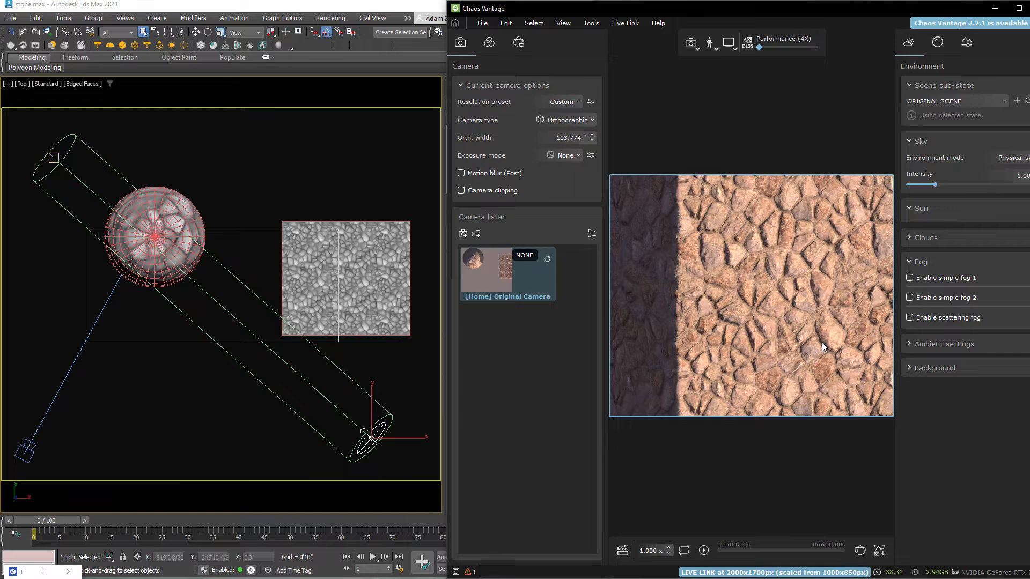
pyautogui.moveTo(797, 319); pyautogui.dragTo(811, 336)
pyautogui.moveTo(812, 336); pyautogui.dragTo(796, 299, button='middle')
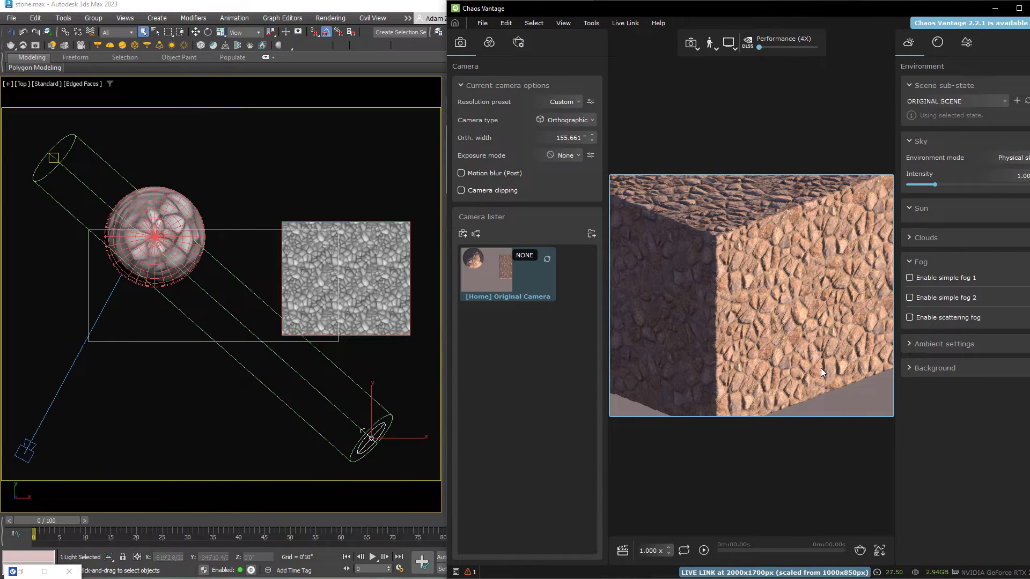
pyautogui.scroll(2, 821, 368)
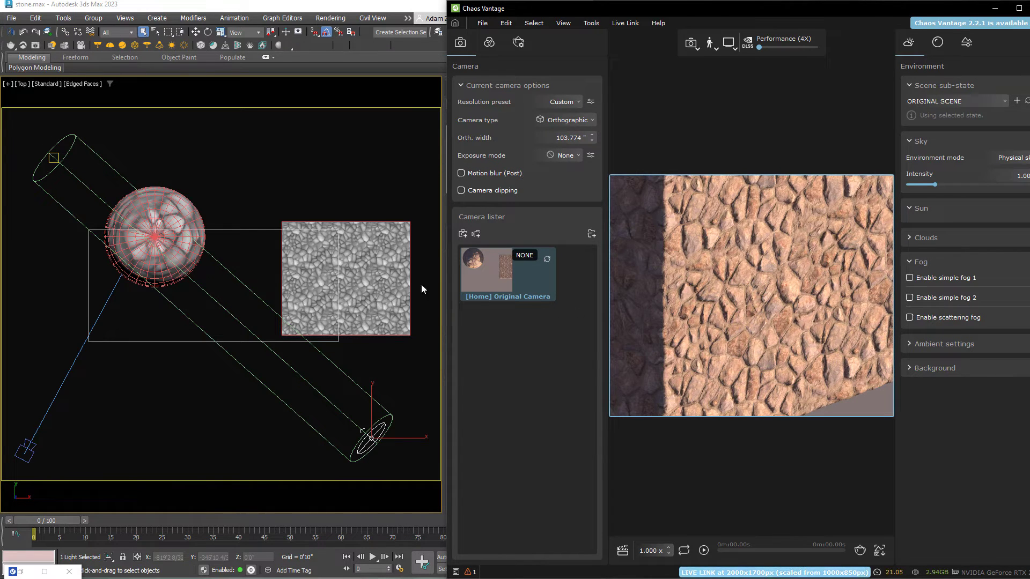
# Switch to 3ds Max, select the sphere and set its VRayDisplacementMod Amount to 0'10".
pyautogui.click(356, 193)
pyautogui.click(356, 193)
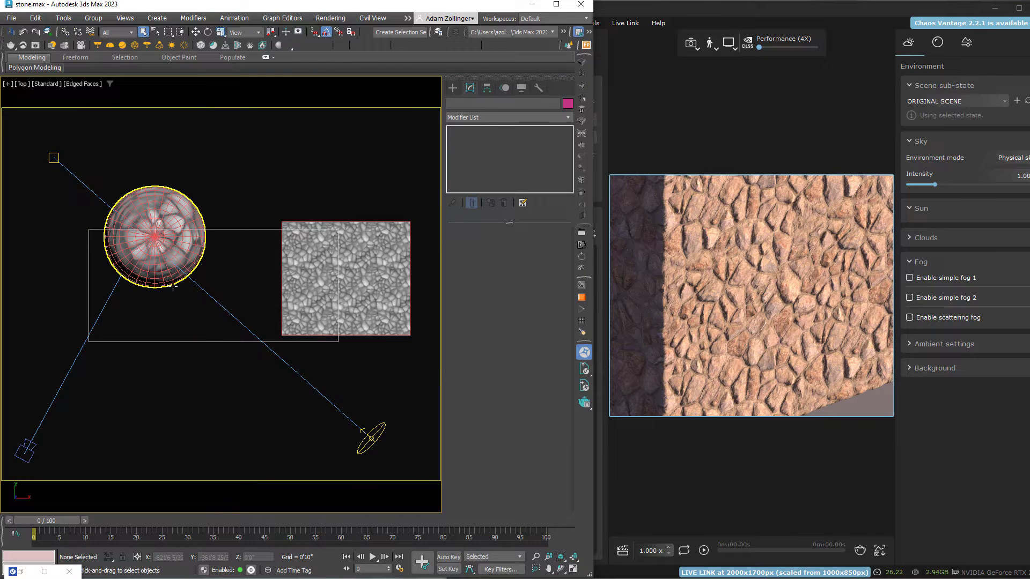
pyautogui.click(184, 251)
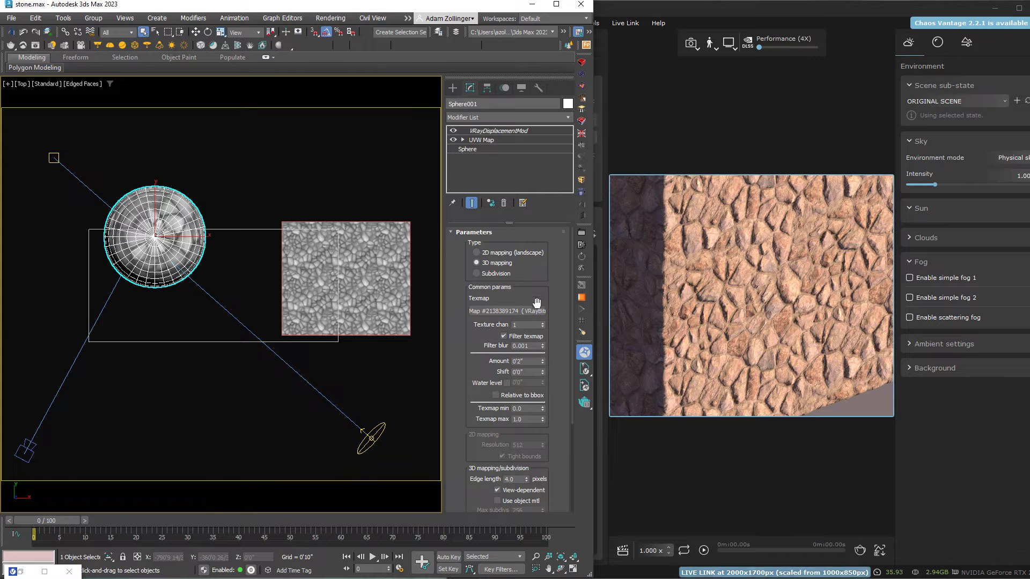
pyautogui.doubleClick(530, 361)
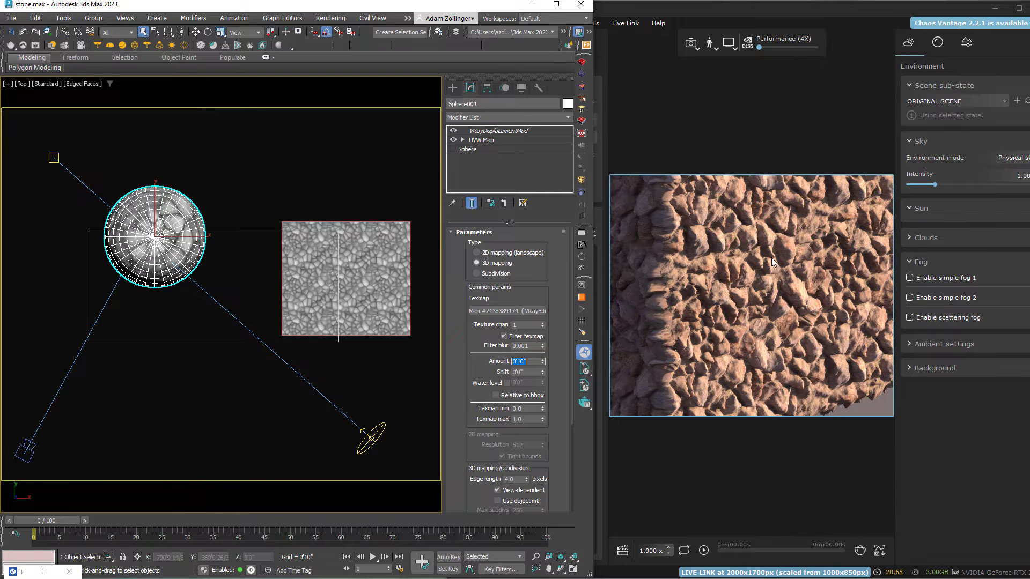
# Switch to Chaos Vantage and examine the box's stone displacement up close, from farther away and around its corner.
pyautogui.scroll(3, 773, 257)
pyautogui.scroll(2, 742, 276)
pyautogui.moveTo(762, 289); pyautogui.dragTo(844, 362, button='middle')
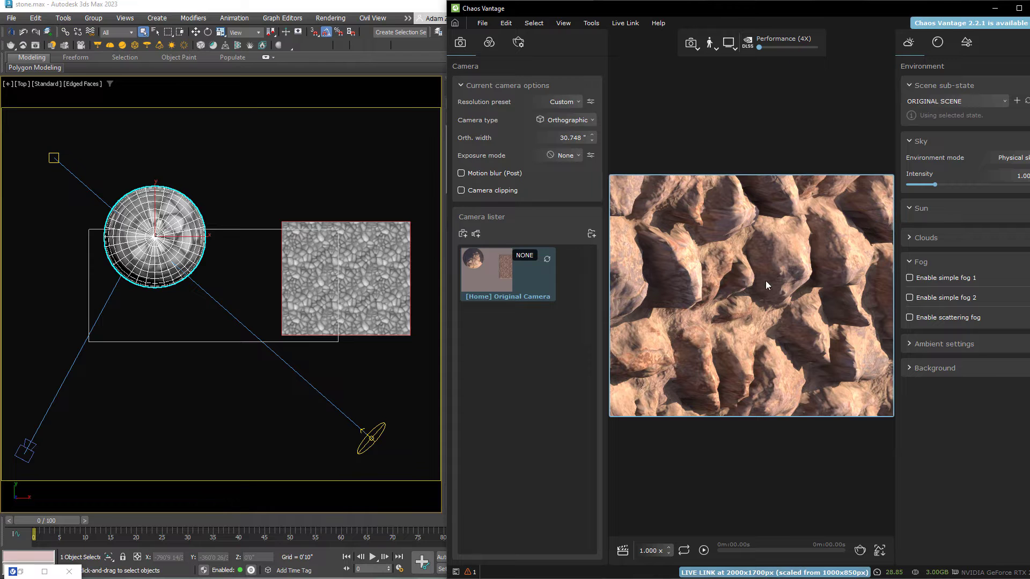
pyautogui.scroll(-5, 802, 302)
pyautogui.scroll(2, 816, 307)
pyautogui.scroll(-6, 818, 309)
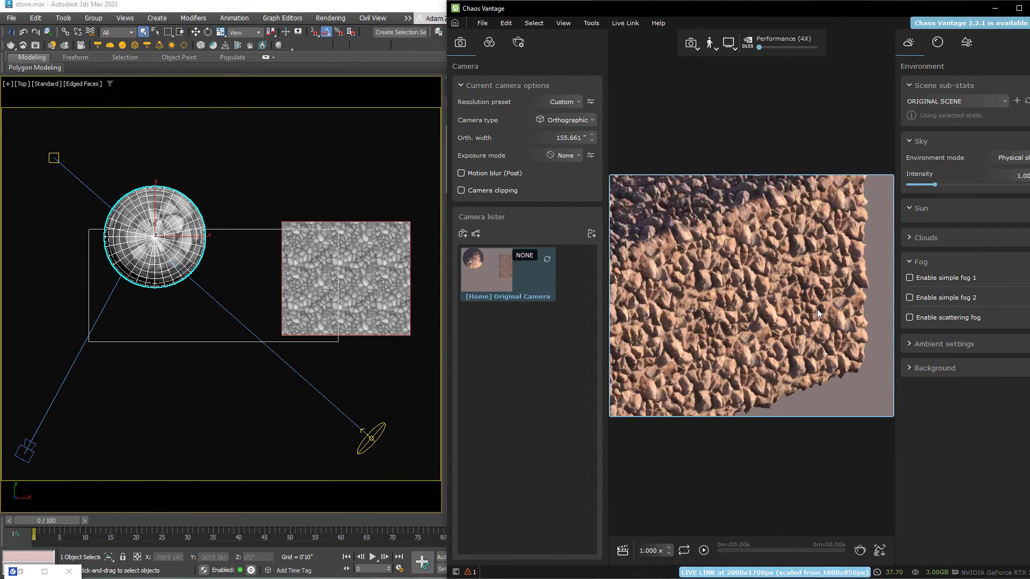
pyautogui.moveTo(816, 332); pyautogui.dragTo(794, 261, button='right')
pyautogui.scroll(2, 687, 294)
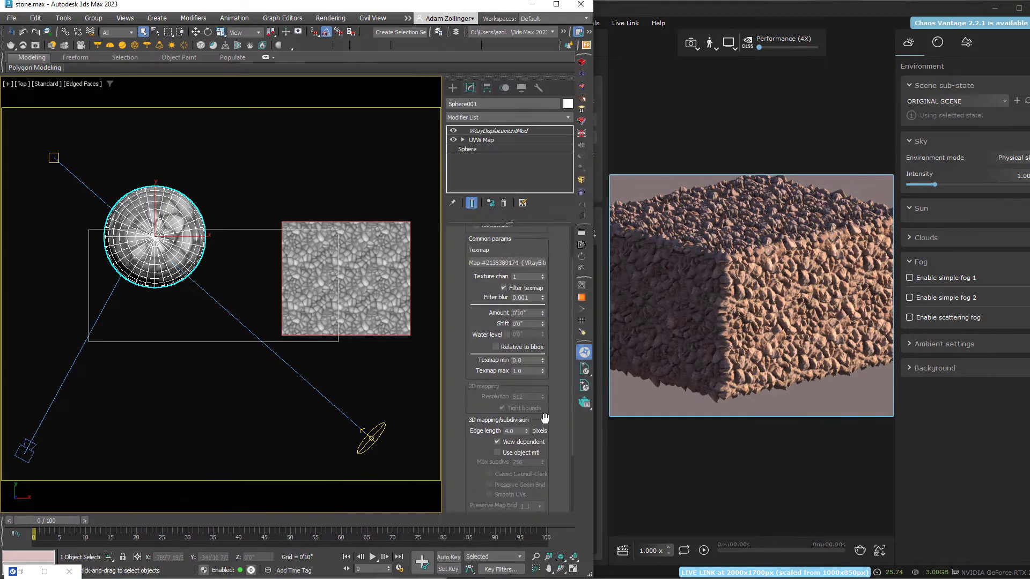
# Switch to 3ds Max and turn off Keep continuity in the sphere's VRayDisplacementMod settings.
pyautogui.scroll(-4, 544, 411)
pyautogui.scroll(-1, 545, 401)
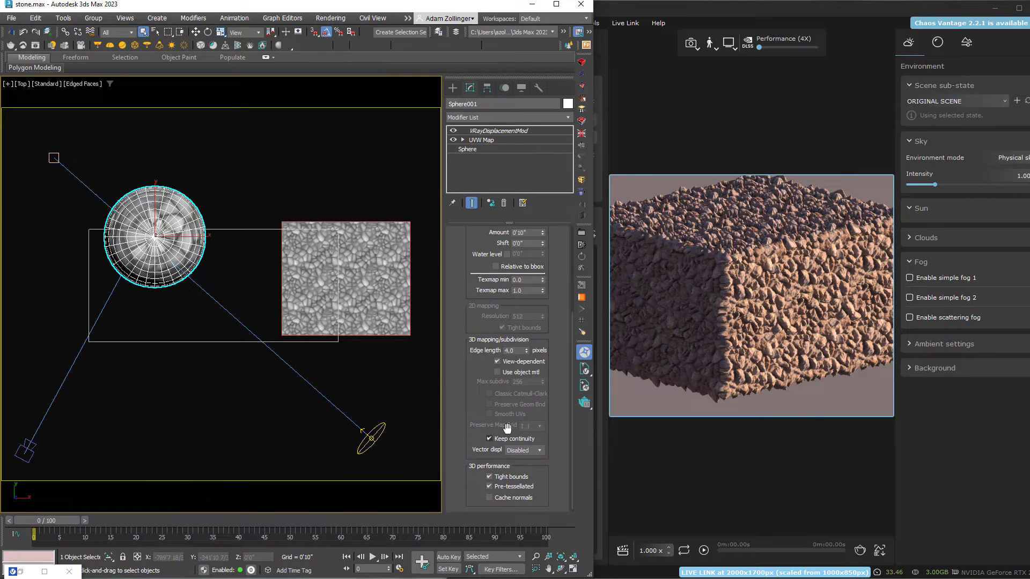
pyautogui.scroll(5, 724, 254)
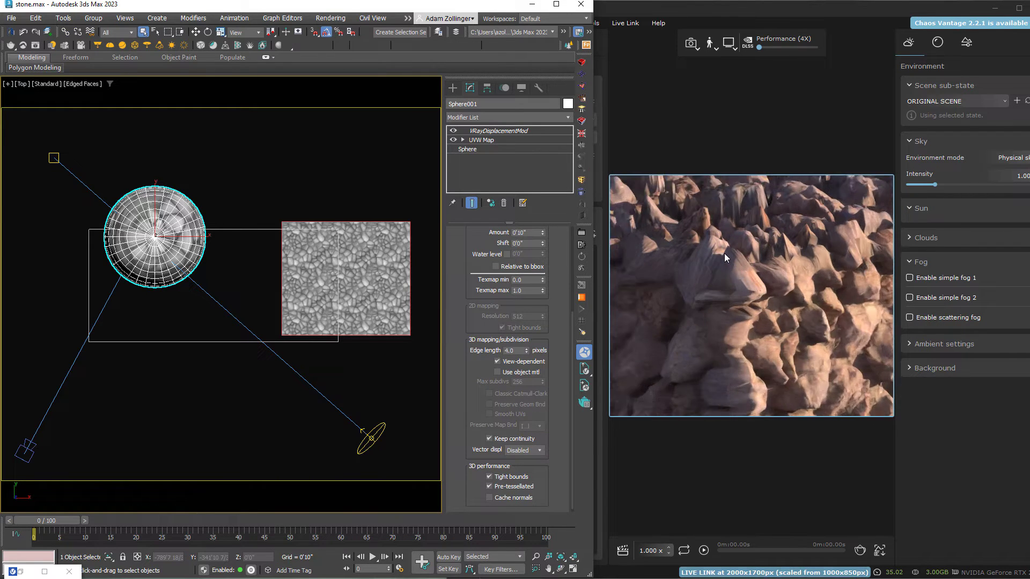
pyautogui.click(489, 438)
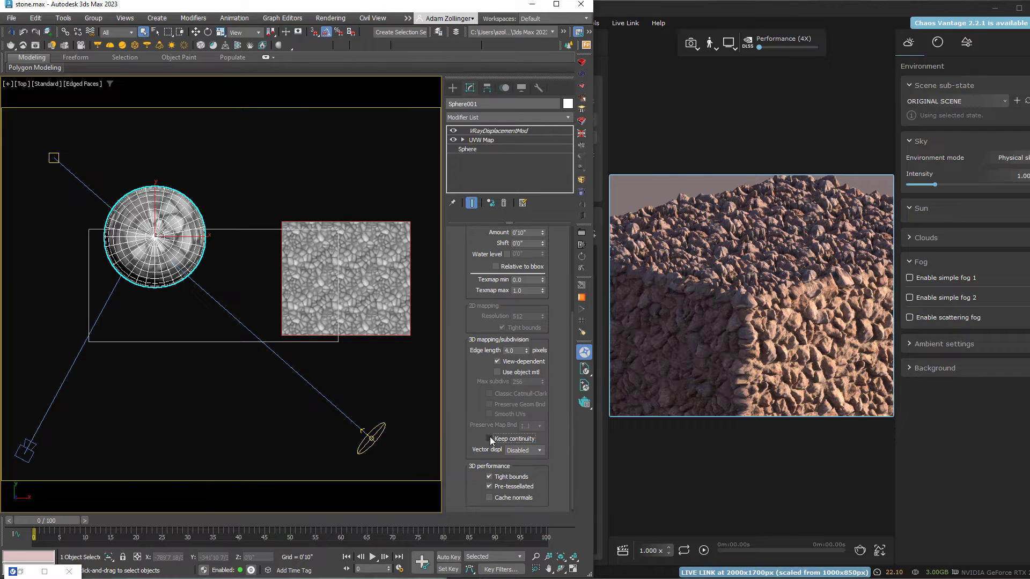
# Try displacement Shift values of -0'5" and 0'5" while viewing the box's corner, and reset the Shift to 0.
pyautogui.scroll(3, 490, 436)
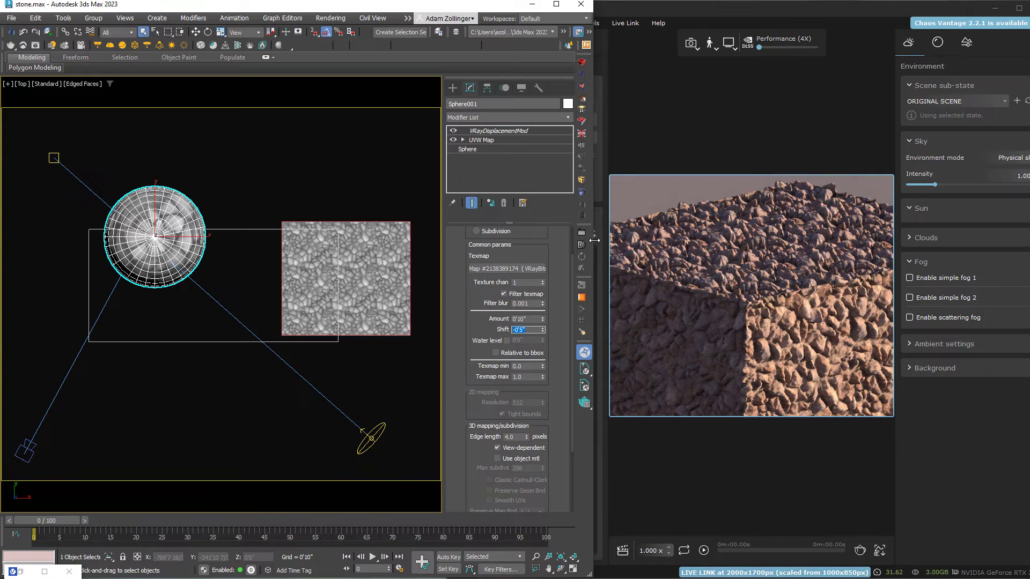
pyautogui.scroll(5, 771, 314)
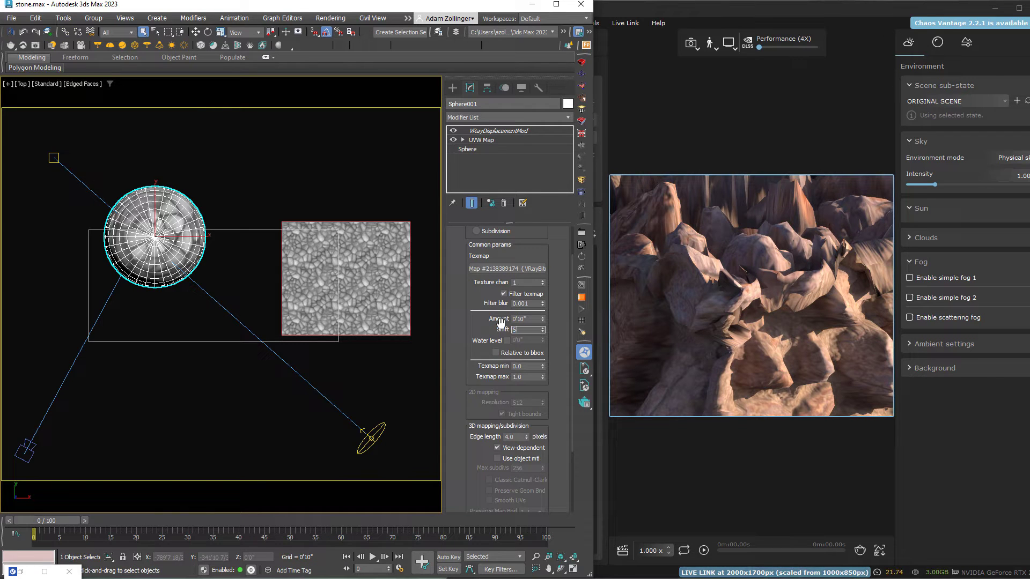
pyautogui.scroll(-5, 772, 311)
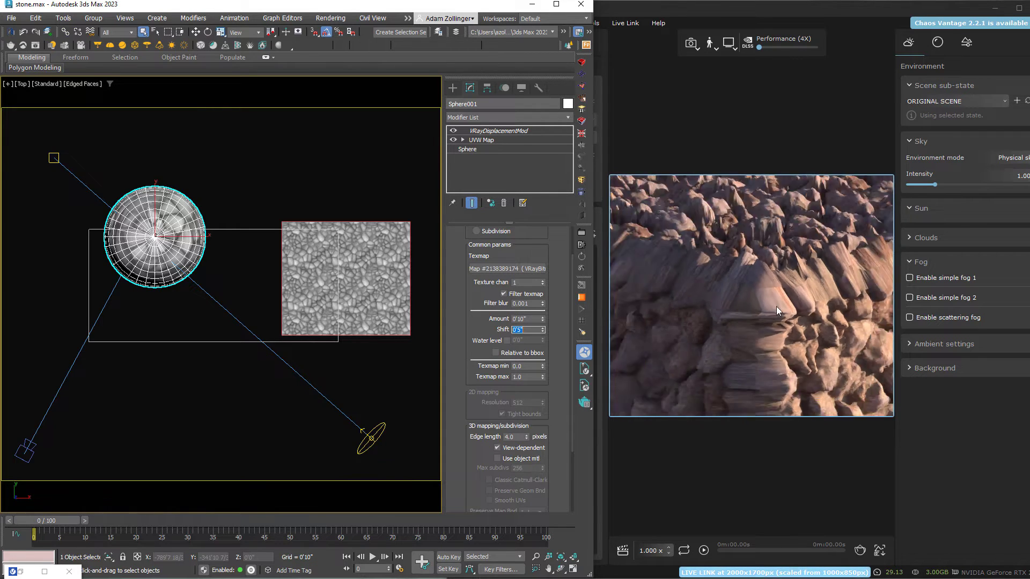
pyautogui.scroll(3, 773, 290)
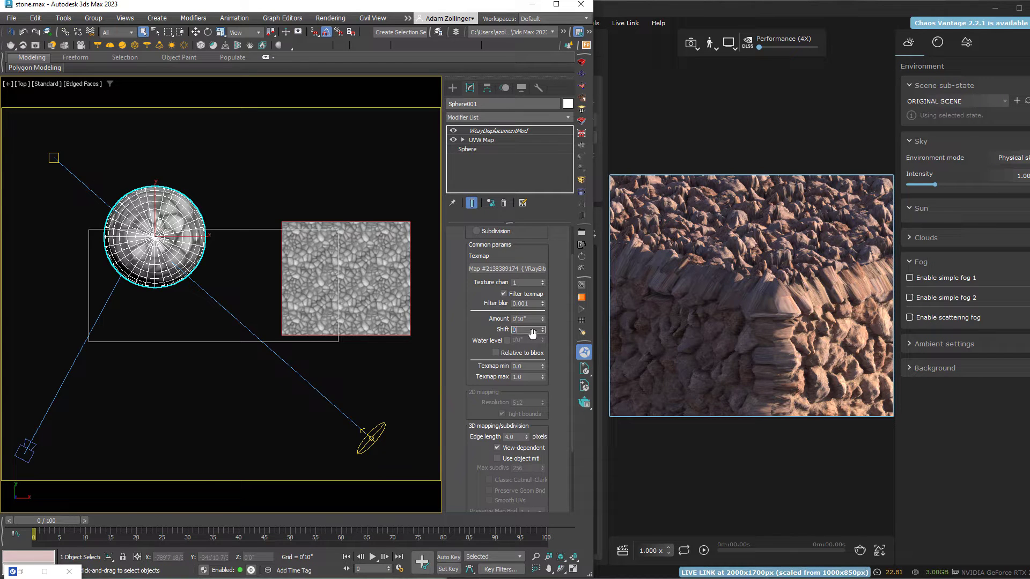
# Switch to Chaos Vantage and examine the displaced stone surface of the sphere from several angles.
pyautogui.scroll(-4, 804, 270)
pyautogui.moveTo(782, 303); pyautogui.dragTo(726, 314)
pyautogui.scroll(4, 727, 313)
pyautogui.scroll(-5, 726, 313)
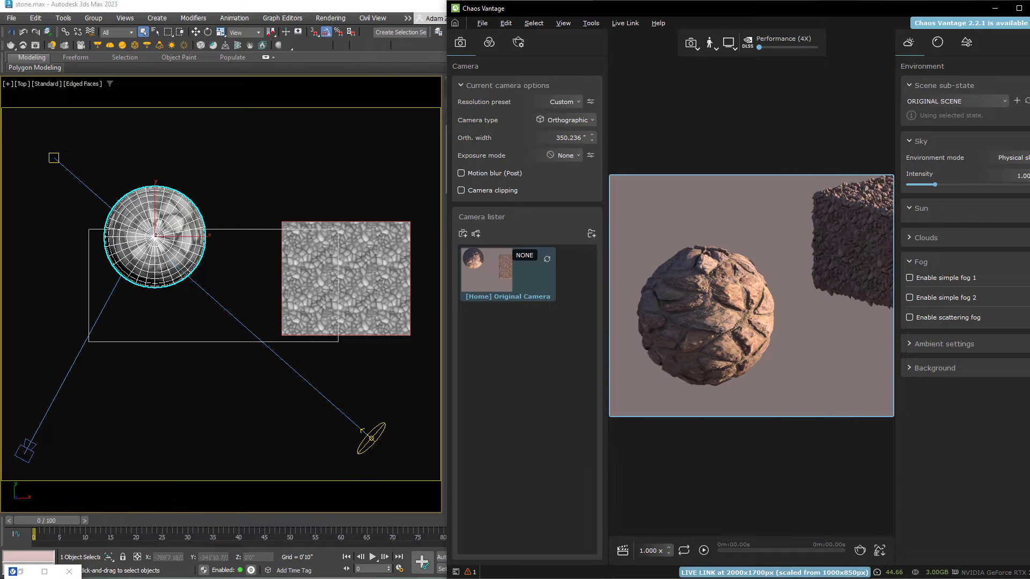
pyautogui.scroll(3, 744, 333)
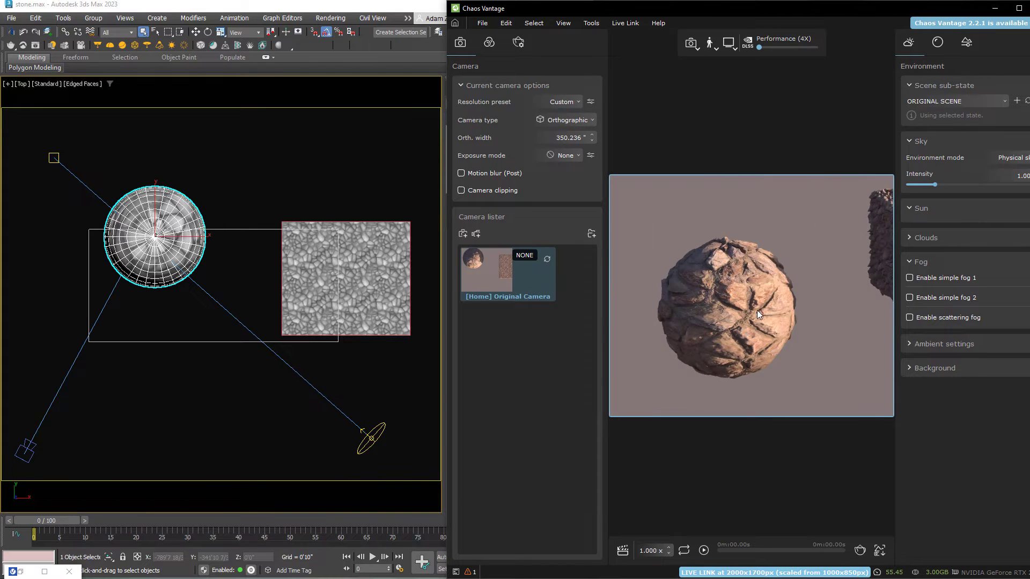
pyautogui.scroll(-4, 759, 310)
pyautogui.moveTo(759, 310); pyautogui.dragTo(720, 301)
pyautogui.scroll(4, 852, 311)
pyautogui.scroll(-2, 721, 301)
pyautogui.scroll(-3, 784, 307)
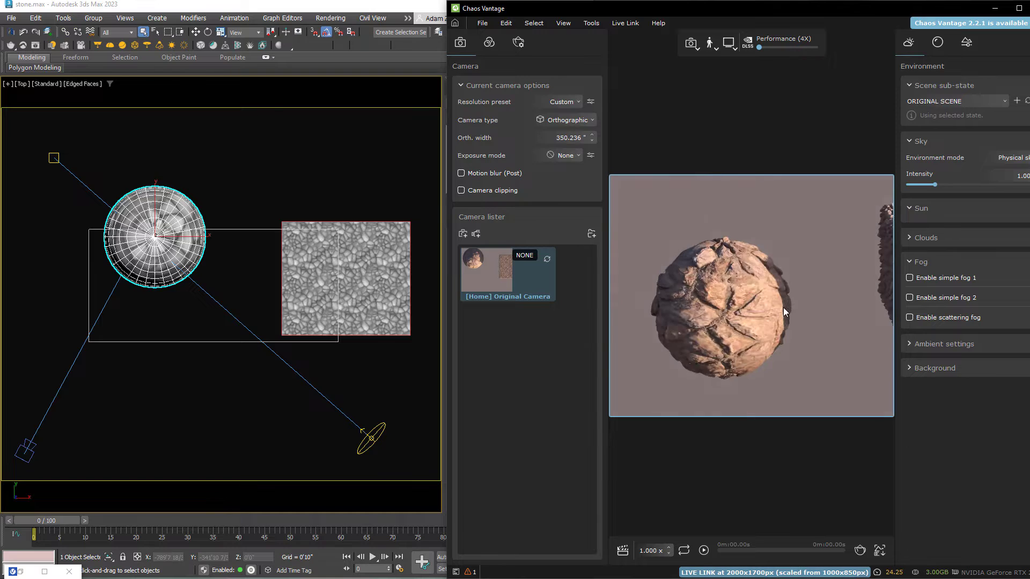
# Compare the stone relief on the box with the relief on the sphere in the live render.
pyautogui.moveTo(783, 307); pyautogui.dragTo(629, 317, button='middle')
pyautogui.scroll(3, 797, 316)
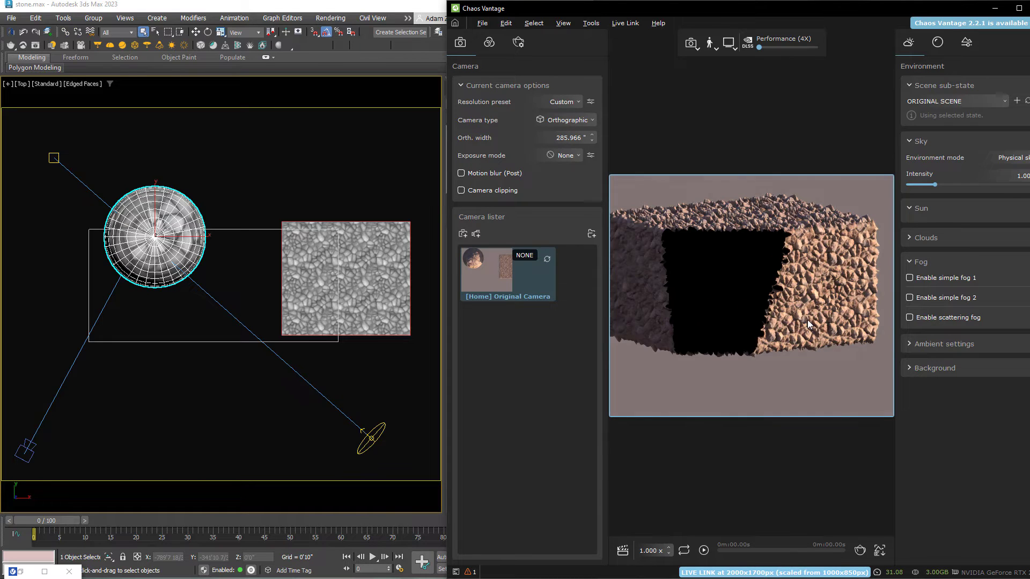
pyautogui.moveTo(798, 319)
pyautogui.mouseDown()
pyautogui.moveTo(788, 330)
pyautogui.moveTo(800, 300)
pyautogui.moveTo(788, 308)
pyautogui.mouseUp()
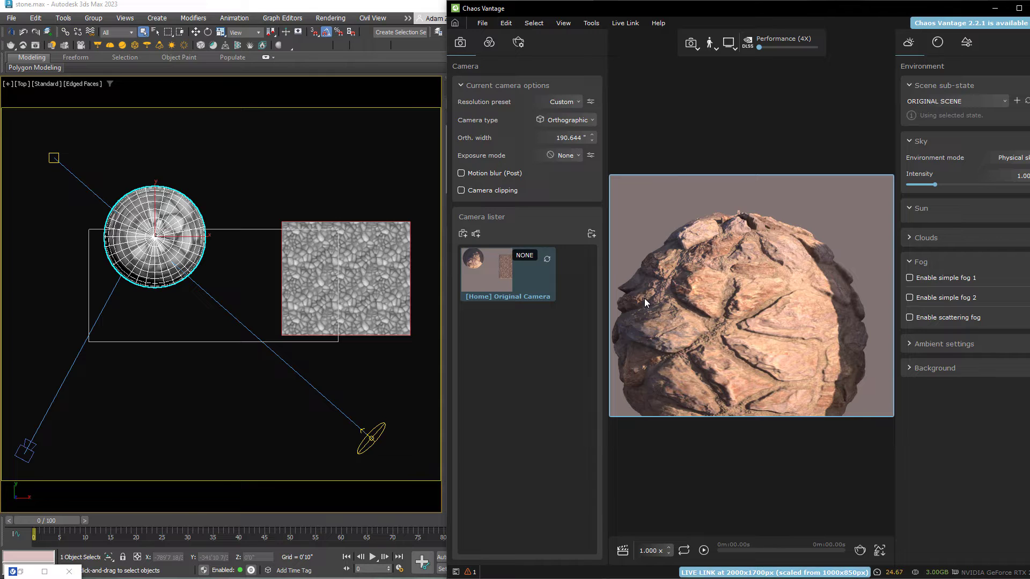
pyautogui.hotkey('alt', 'Tab')
pyautogui.moveTo(793, 309); pyautogui.dragTo(703, 297, button='middle')
pyautogui.scroll(-4, 762, 312)
pyautogui.moveTo(858, 306); pyautogui.dragTo(756, 335, button='middle')
pyautogui.scroll(4, 778, 333)
pyautogui.scroll(5, 759, 294)
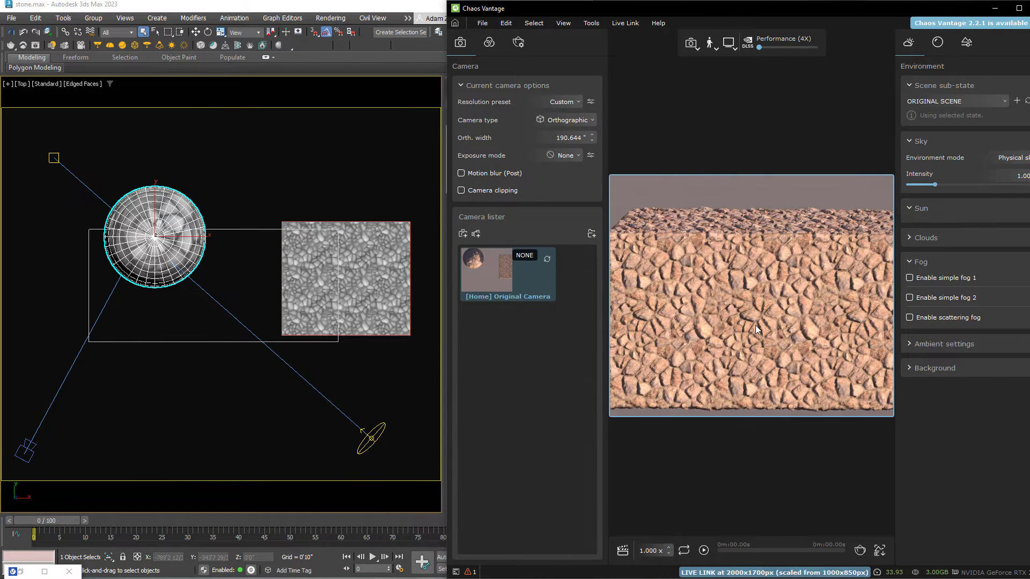
# Examine the box's stone faces and edges in the live render, and deselect the sphere in 3ds Max.
pyautogui.scroll(-4, 760, 295)
pyautogui.moveTo(758, 240); pyautogui.dragTo(805, 343, button='middle')
pyautogui.scroll(-3, 760, 272)
pyautogui.moveTo(760, 272); pyautogui.dragTo(774, 318, button='right')
pyautogui.scroll(4, 737, 303)
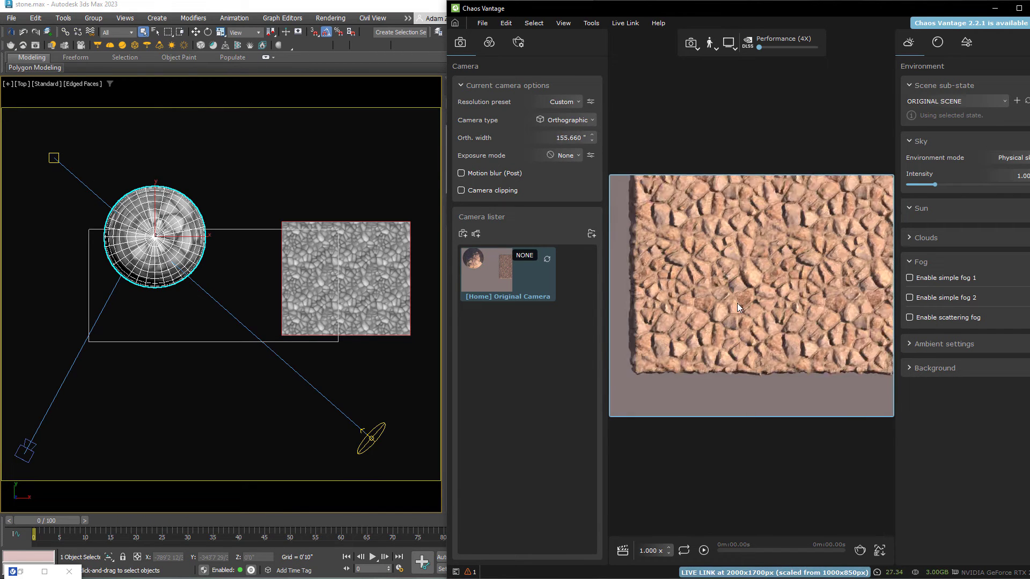
pyautogui.moveTo(757, 313); pyautogui.dragTo(848, 317, button='middle')
pyautogui.click(424, 317)
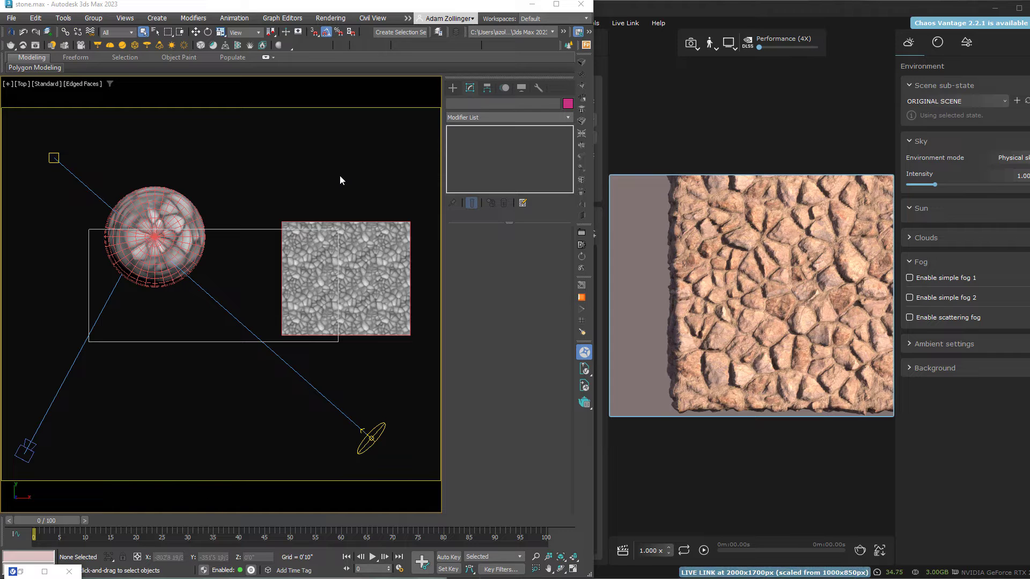
pyautogui.scroll(-5, 340, 177)
pyautogui.scroll(4, 348, 222)
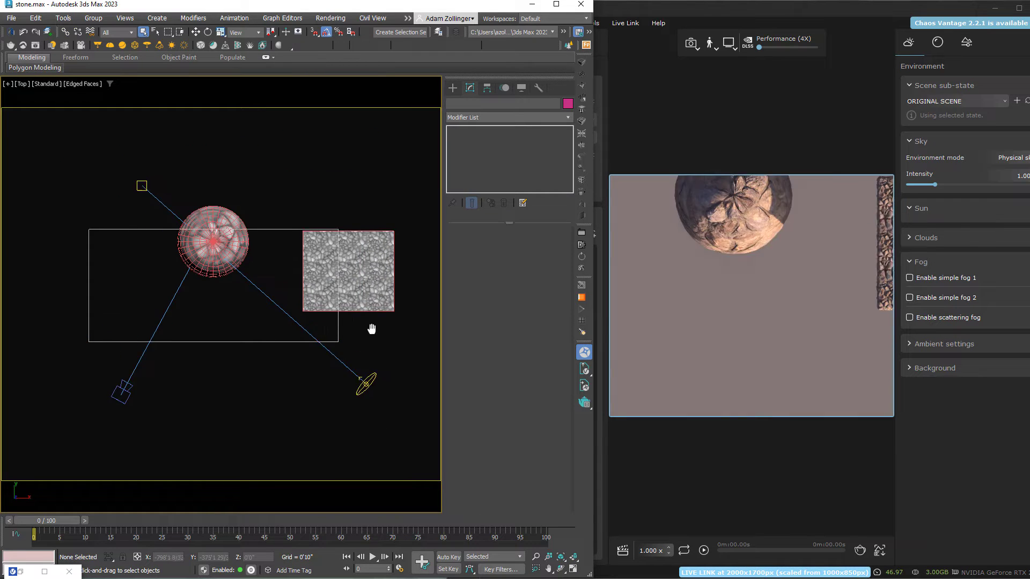
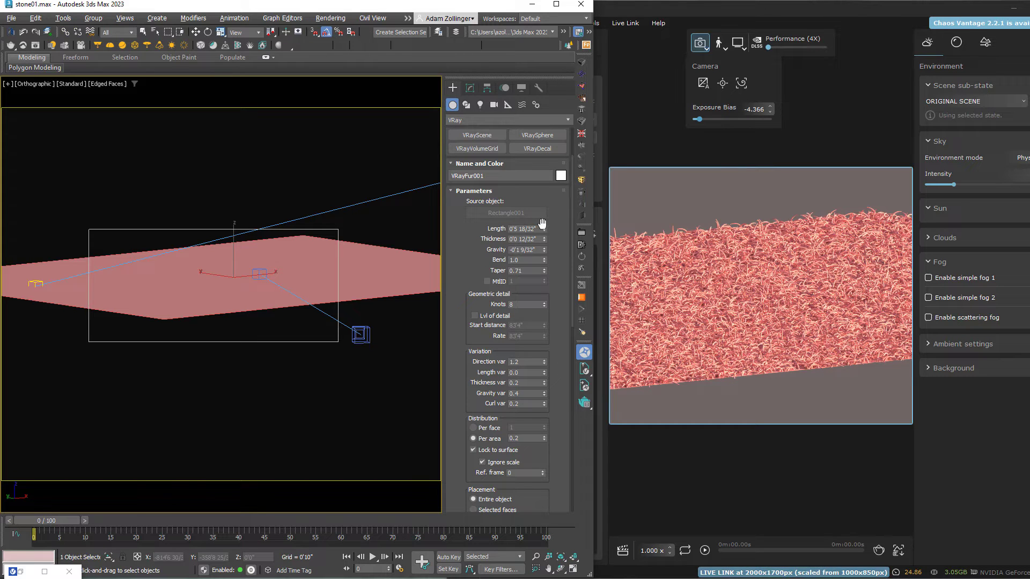
# Try a Length of 2'0" for the rectangle's VRayFur strands, and settle on a Length of 0'5".
pyautogui.moveTo(537, 229); pyautogui.dragTo(511, 228)
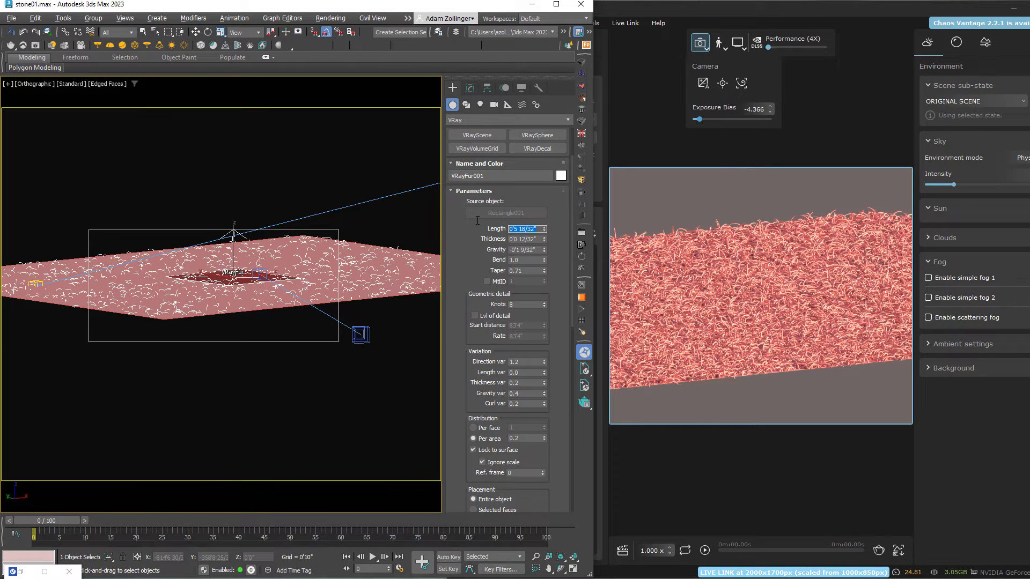
pyautogui.write("2'")
pyautogui.press('Return')
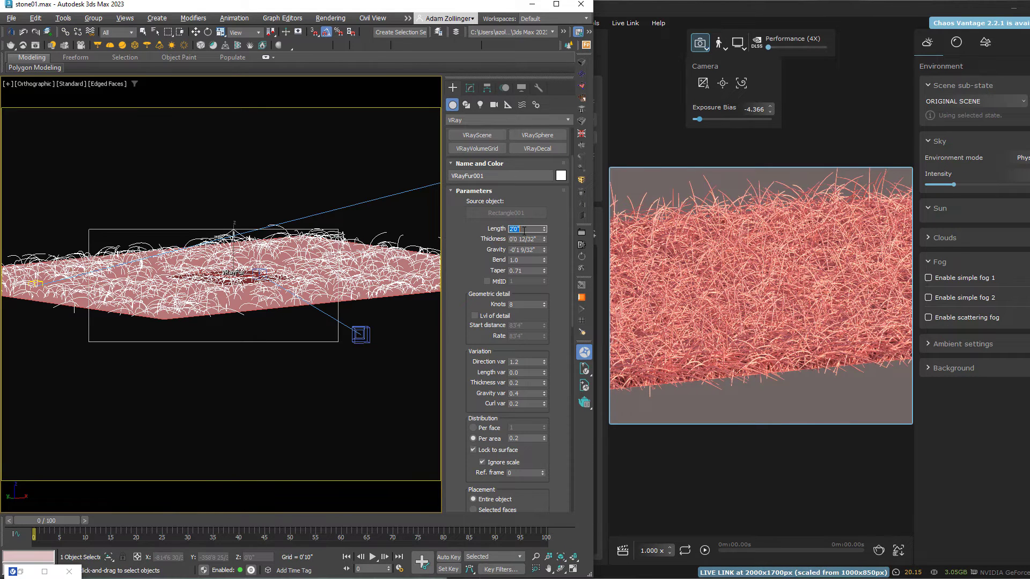
pyautogui.write('5')
pyautogui.press('Return')
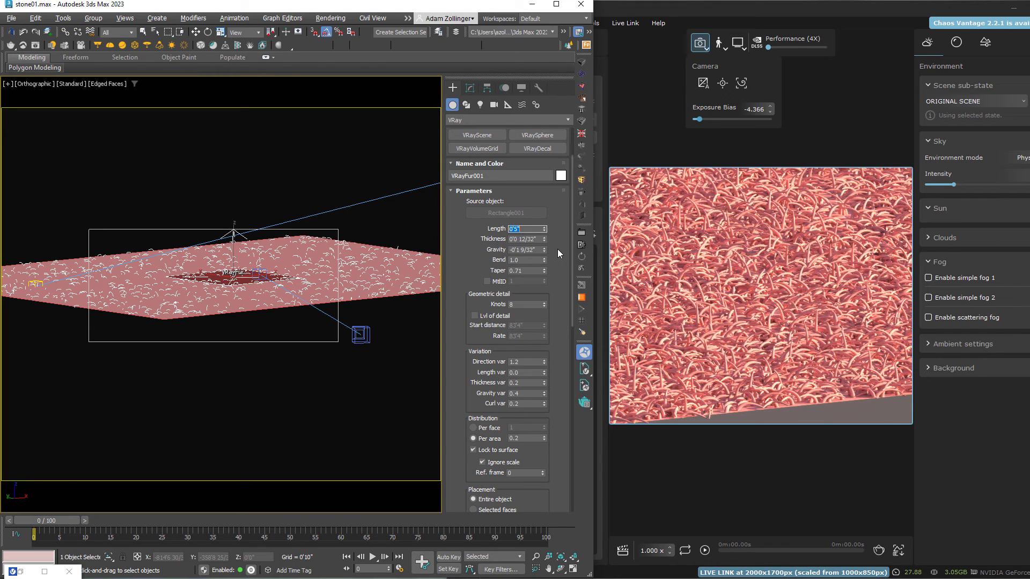
# Try a fur Thickness of 0'1 25/32" before restoring 0'0 12/32", and set Gravity to -0'0 13/32" and Bend to 1.33.
pyautogui.moveTo(544, 239)
pyautogui.mouseDown()
pyautogui.moveTo(548, 220)
pyautogui.moveTo(545, 239)
pyautogui.mouseUp()
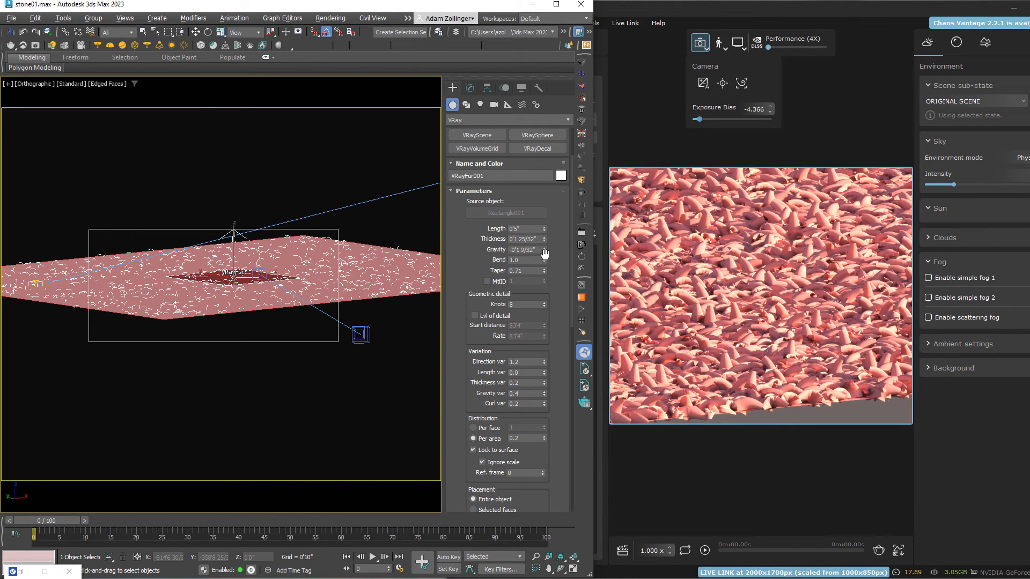
pyautogui.moveTo(545, 251); pyautogui.dragTo(538, 214)
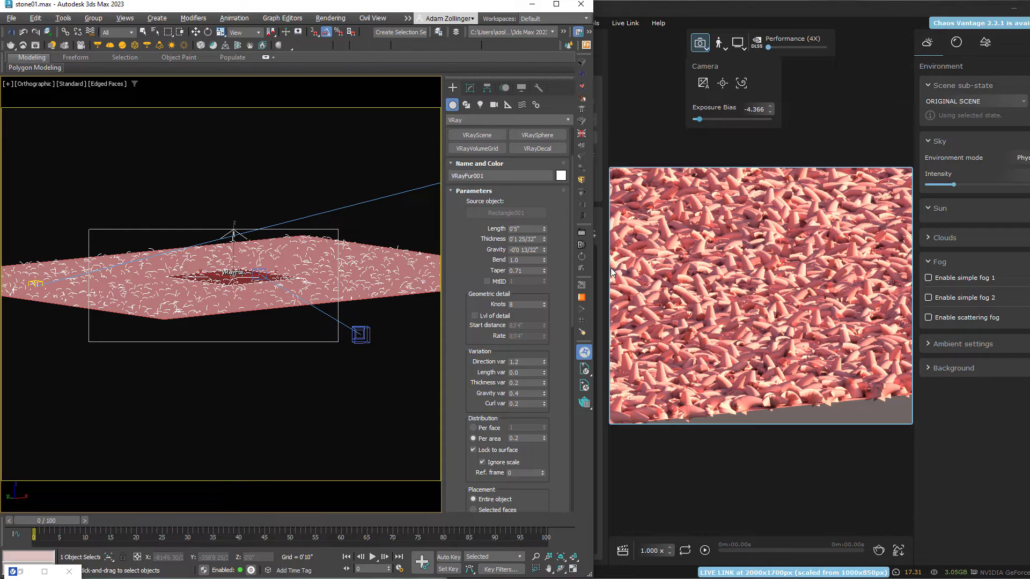
pyautogui.moveTo(546, 259)
pyautogui.mouseDown()
pyautogui.moveTo(545, 243)
pyautogui.moveTo(544, 267)
pyautogui.mouseUp()
# Check the fur in the Chaos Vantage render, and set its Per area distribution to 2.0 in 3ds Max.
pyautogui.scroll(-3, 553, 269)
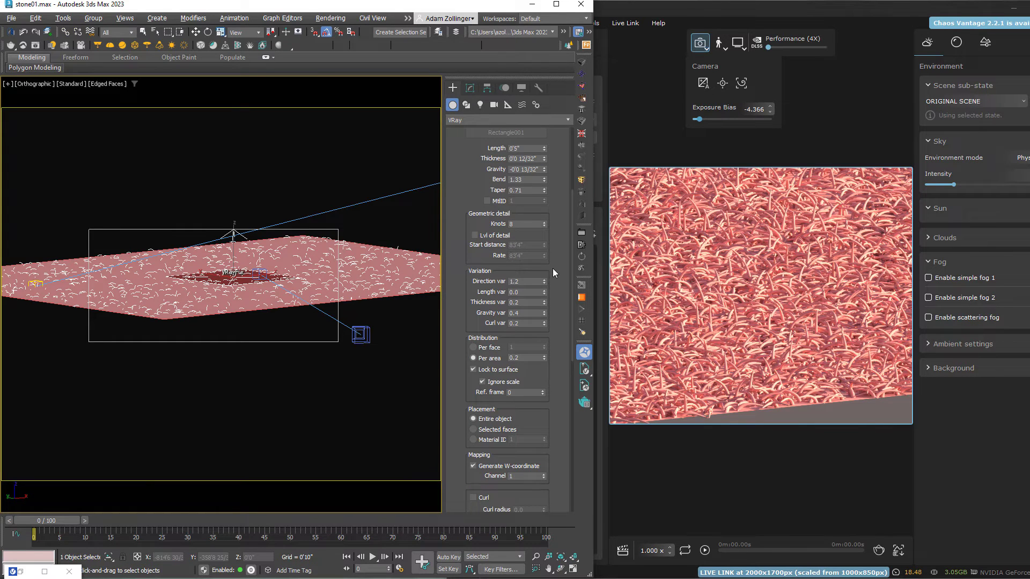
pyautogui.scroll(-3, 756, 294)
pyautogui.moveTo(775, 282); pyautogui.dragTo(692, 259)
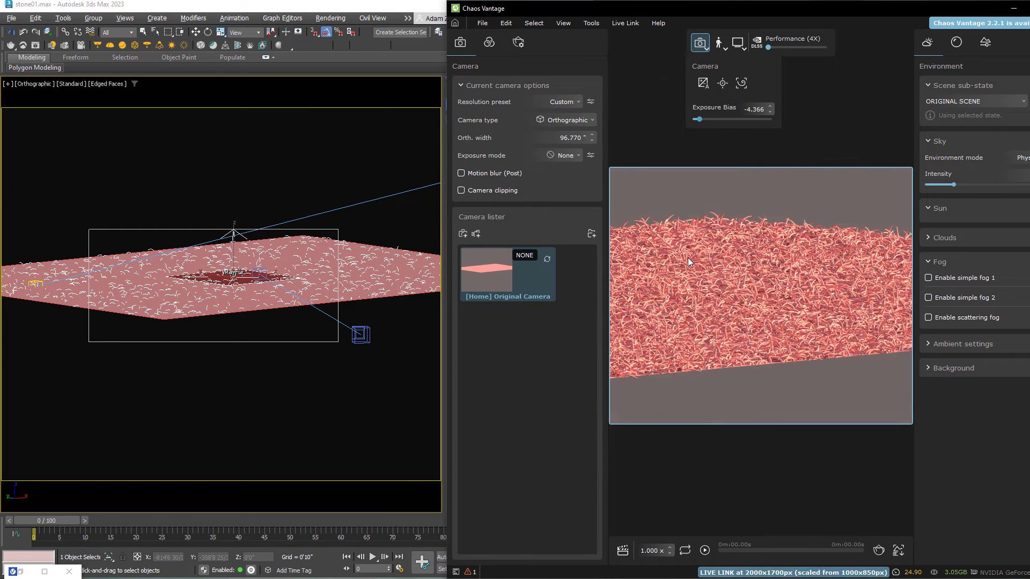
pyautogui.scroll(2, 688, 258)
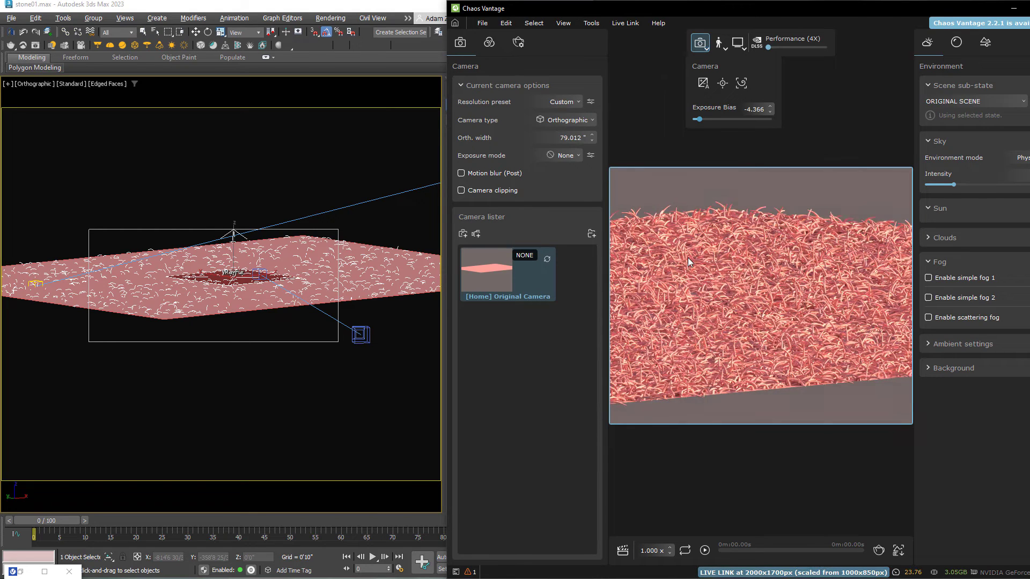
pyautogui.click(405, 217)
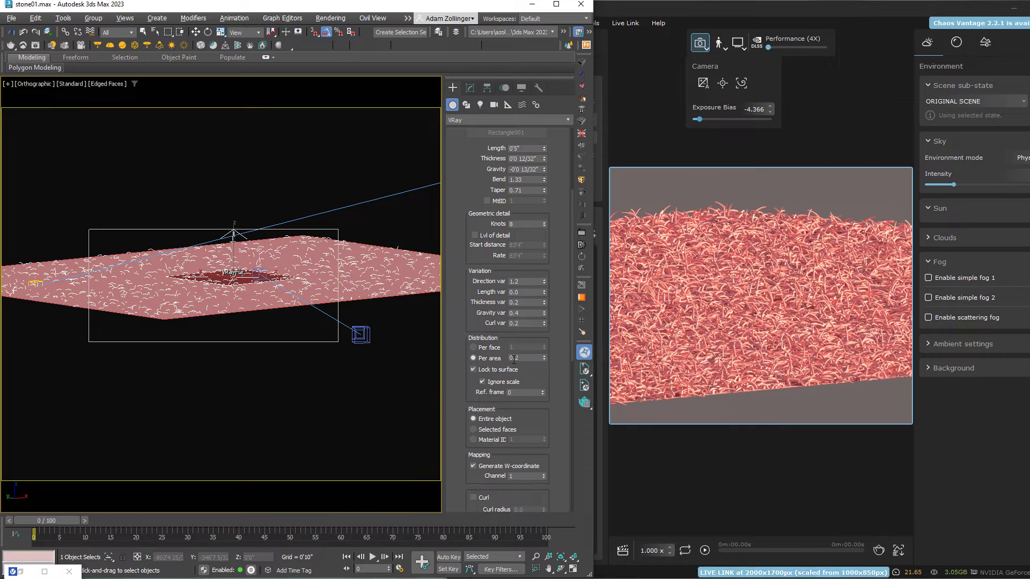
pyautogui.moveTo(522, 357); pyautogui.dragTo(498, 358)
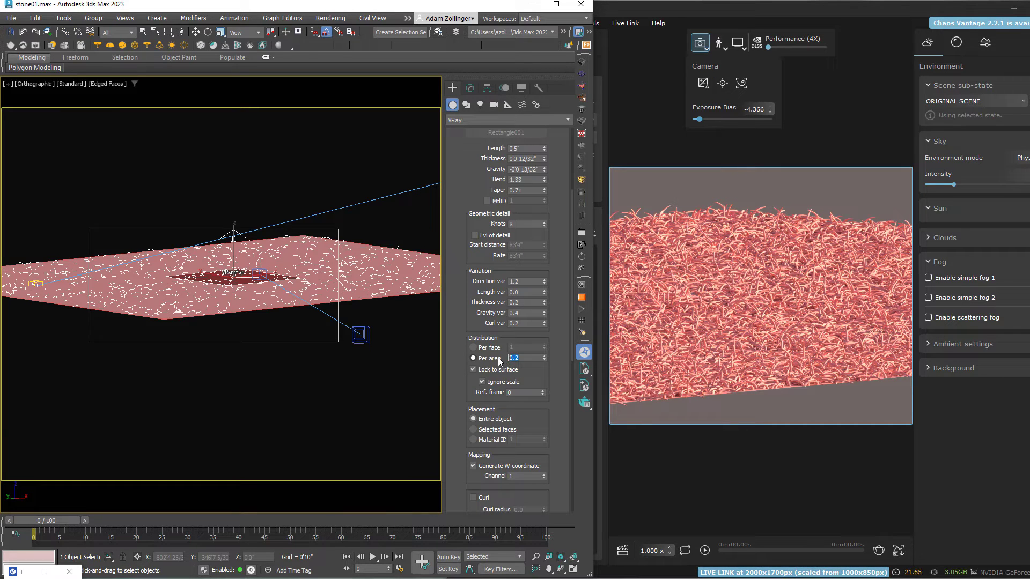
pyautogui.press('Return')
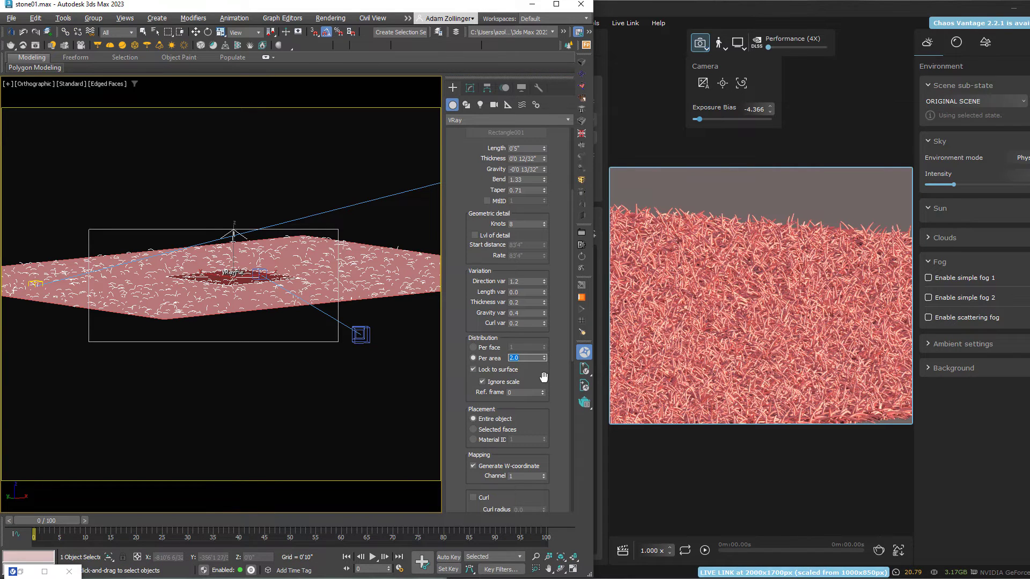
# Try a Direction var of 3.0 for the fur strands, and set it back to 1.2.
pyautogui.scroll(-5, 543, 377)
pyautogui.moveTo(551, 371); pyautogui.dragTo(555, 336)
pyautogui.scroll(5, 554, 337)
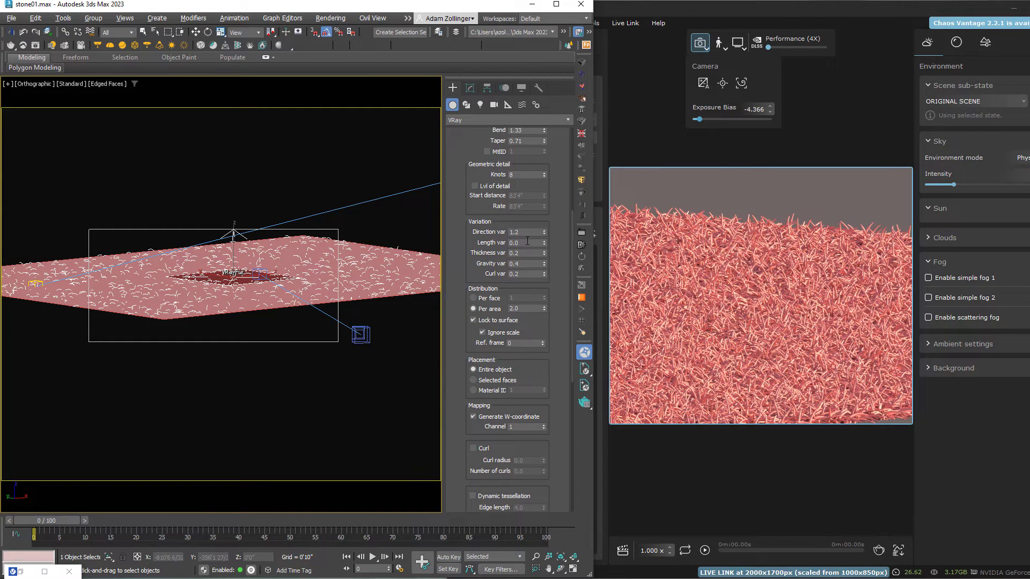
pyautogui.doubleClick(526, 232)
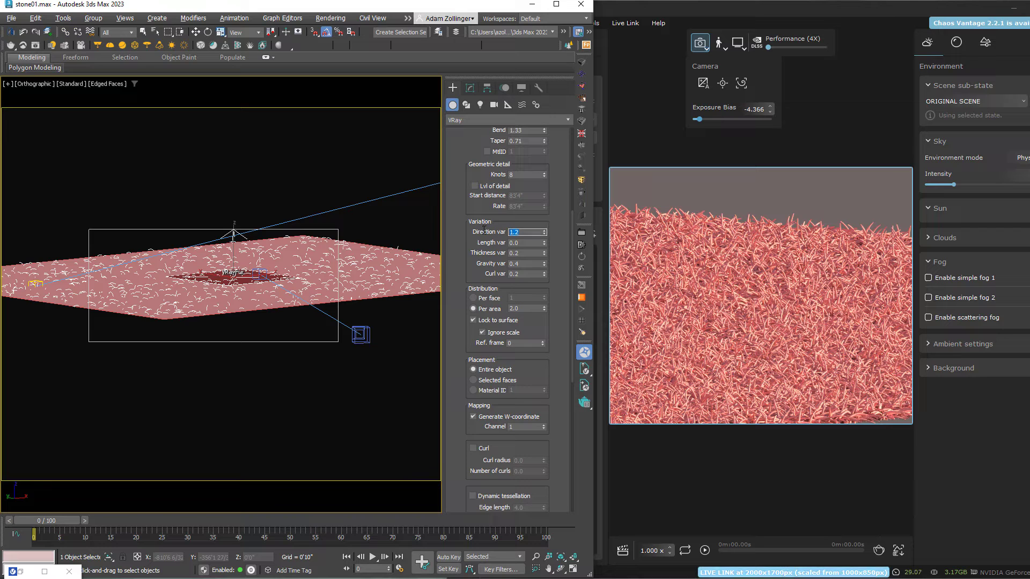
pyautogui.write('3')
pyautogui.press('Return')
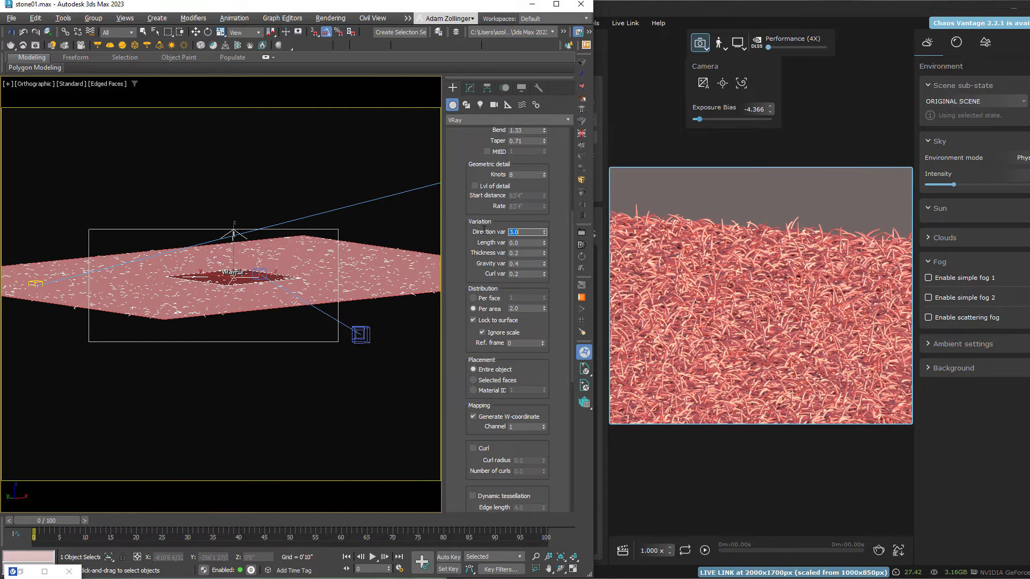
pyautogui.write('1.2')
pyautogui.press('Return')
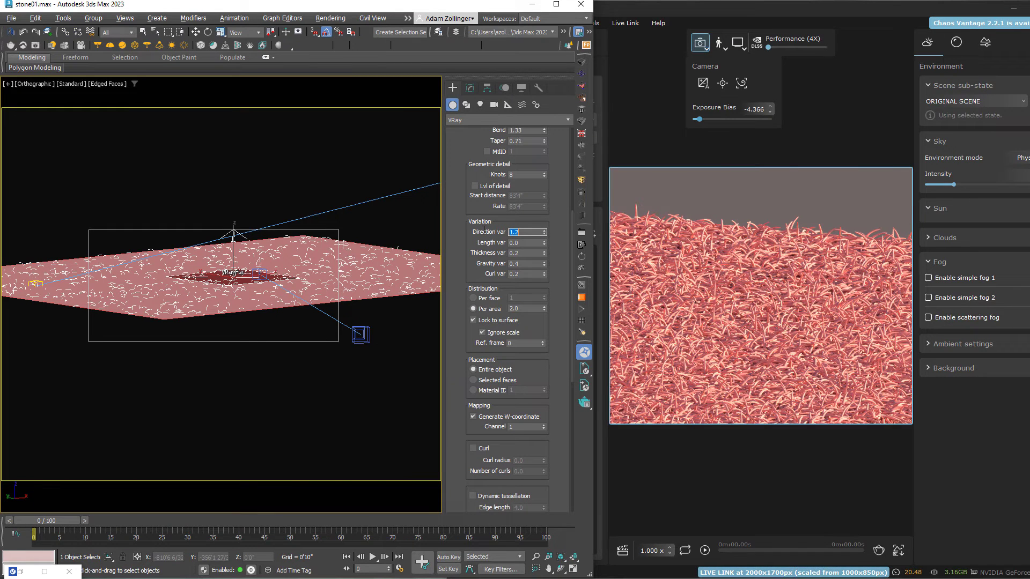
# Set the fur strands' Length var to 0.3.
pyautogui.press('Tab')
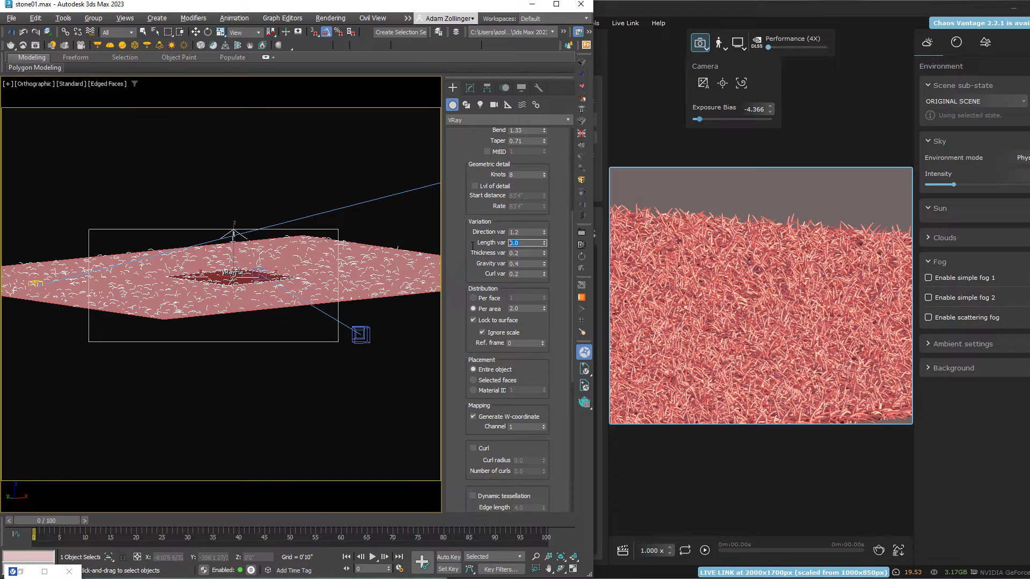
pyautogui.write('.3')
pyautogui.press('Return')
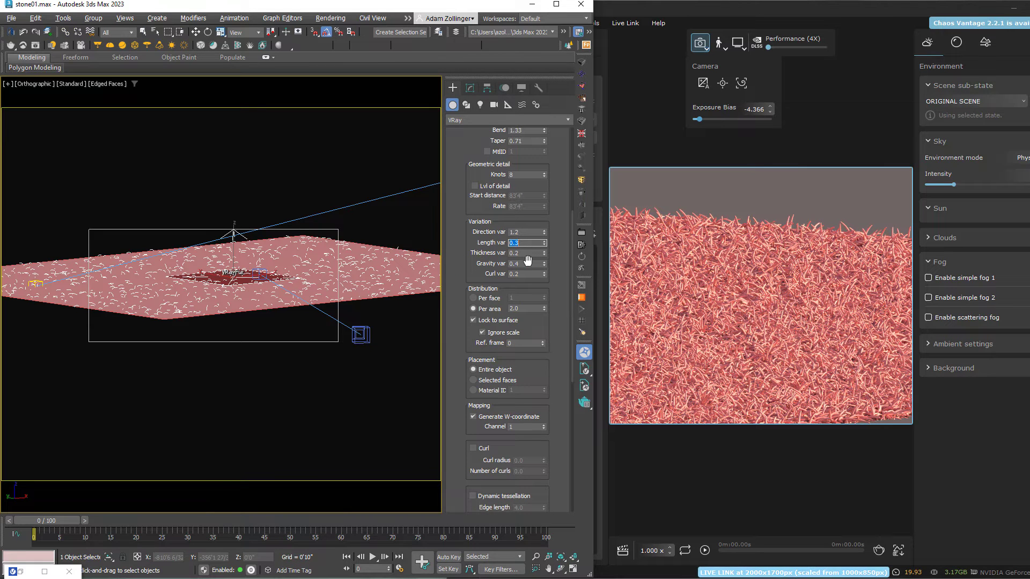
# Instance the grunge_16a.jpg bitmap from the white V-Ray material's diffuse slot into the fur's Curl map.
pyautogui.moveTo(555, 294); pyautogui.dragTo(556, 148)
pyautogui.moveTo(561, 331); pyautogui.dragTo(556, 214)
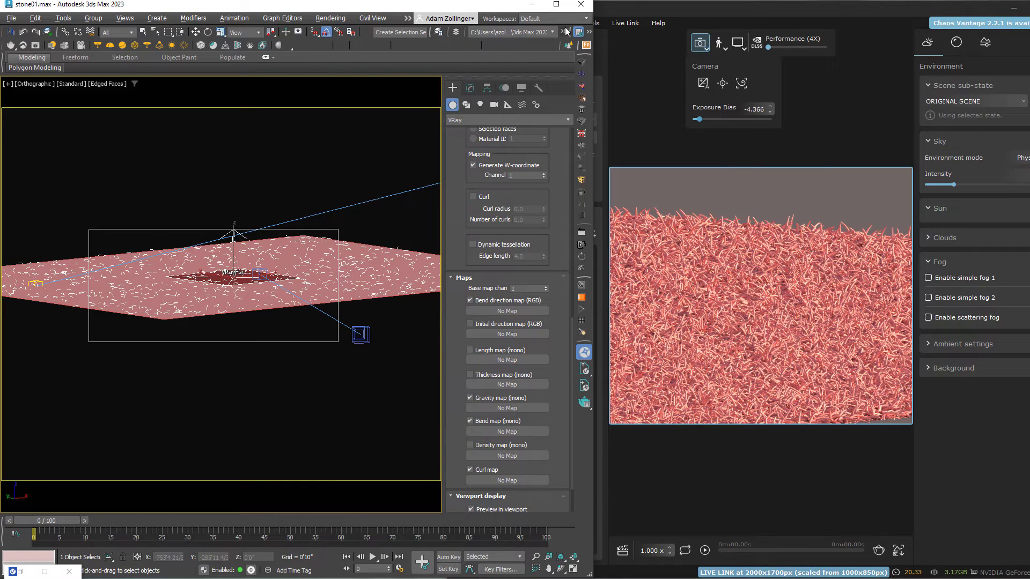
pyautogui.click(557, 6)
pyautogui.press('m')
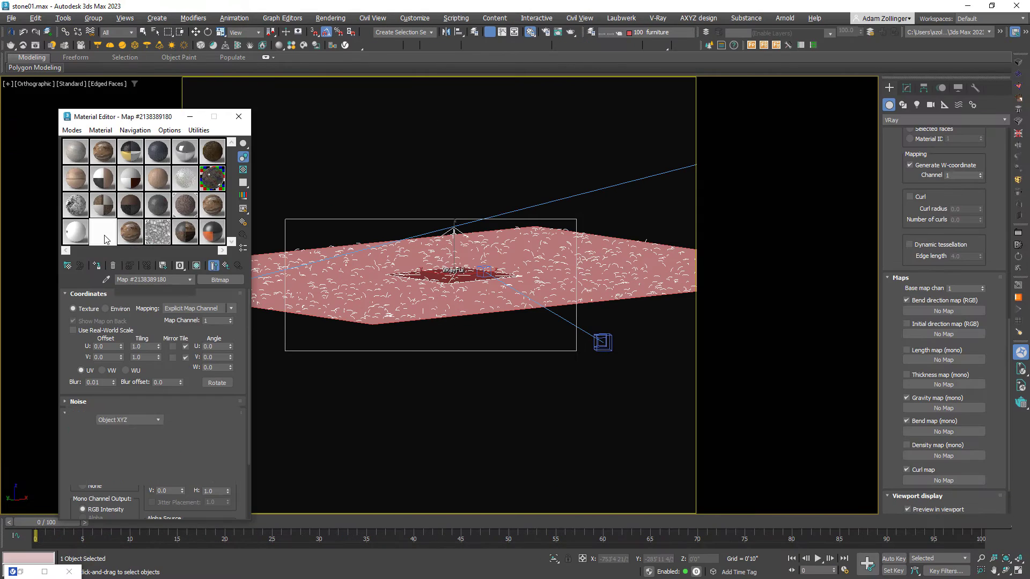
pyautogui.click(77, 238)
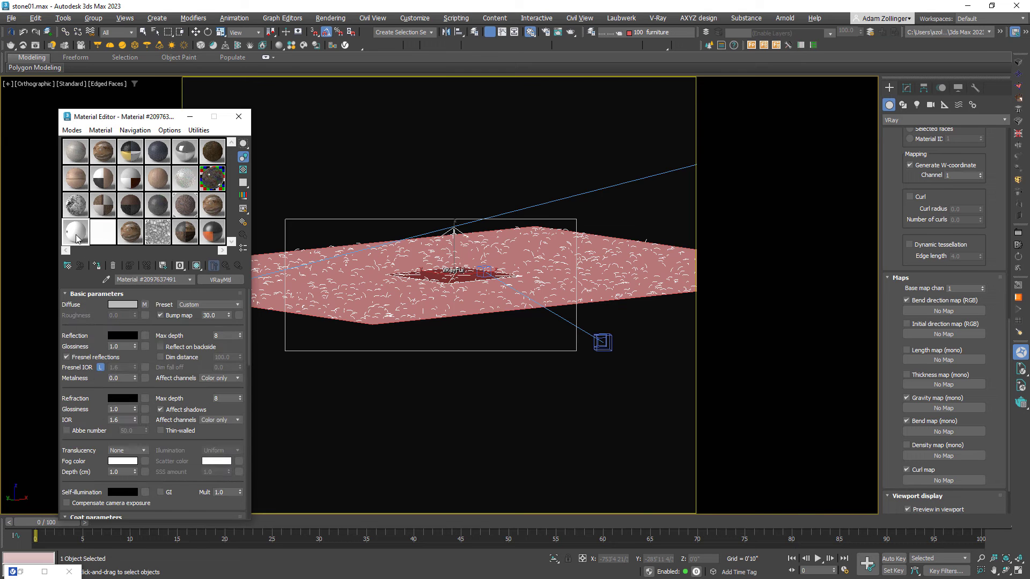
pyautogui.click(145, 304)
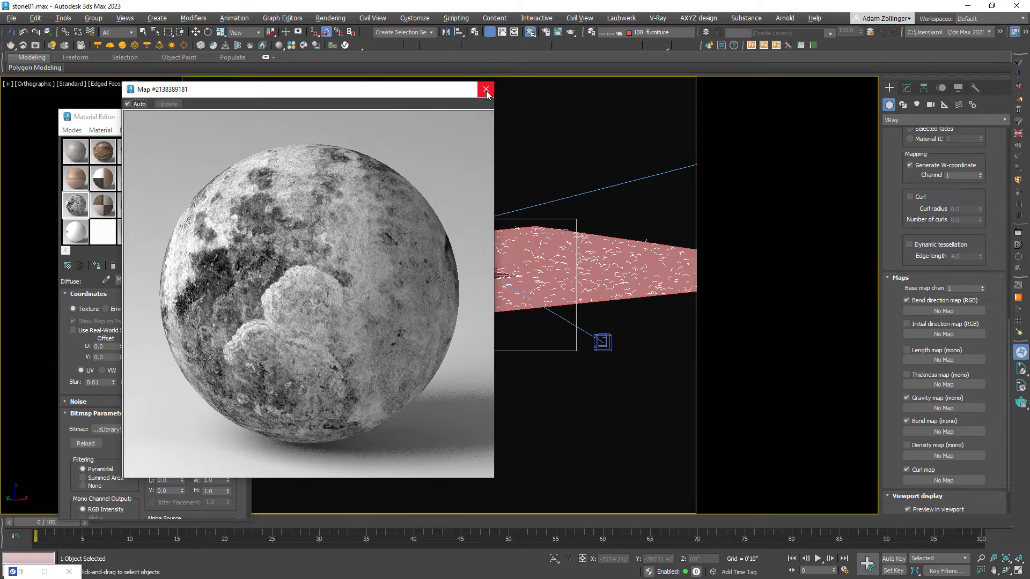
pyautogui.click(486, 90)
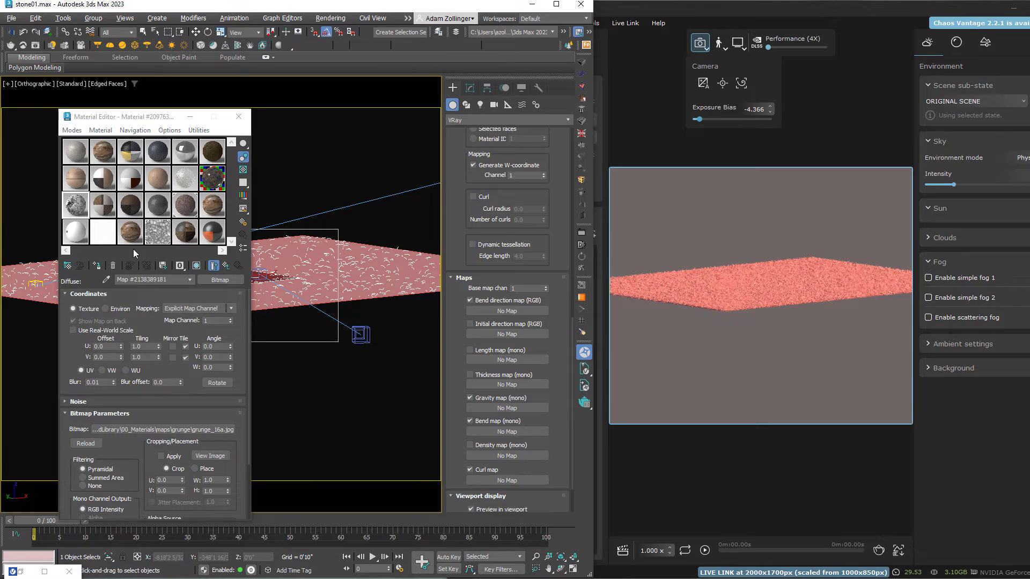
pyautogui.click(226, 266)
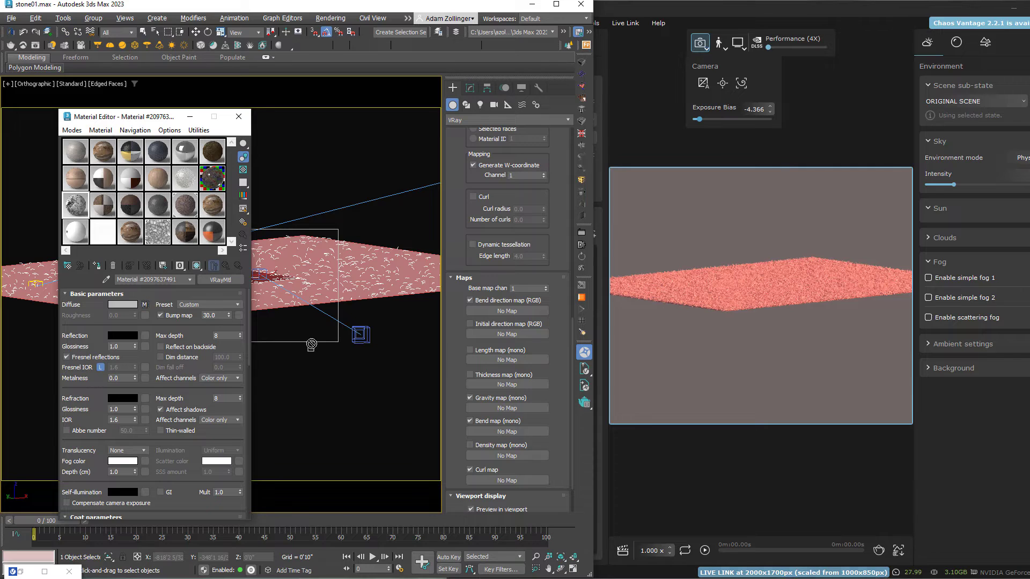
pyautogui.moveTo(512, 480); pyautogui.dragTo(510, 480)
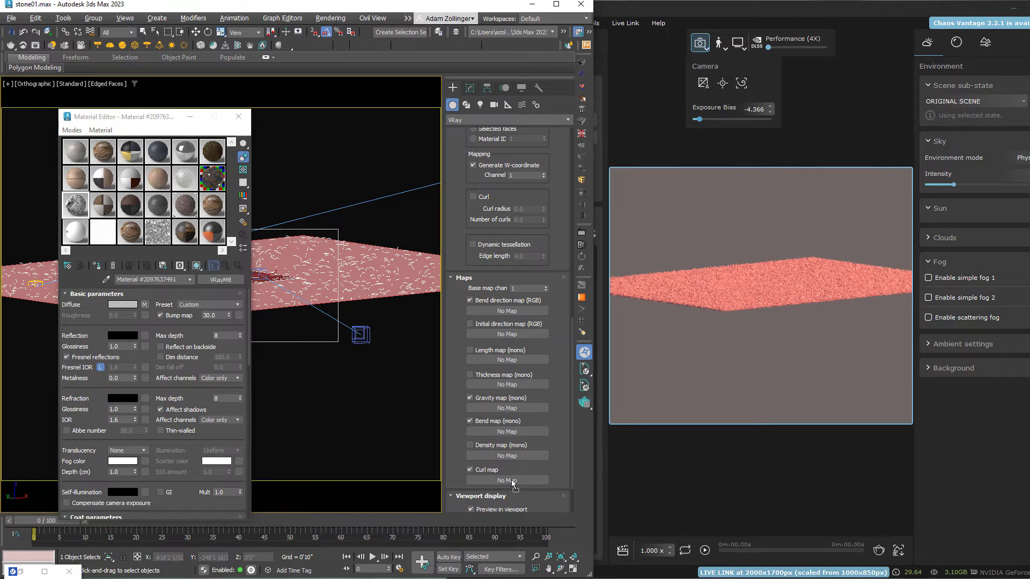
pyautogui.click(274, 323)
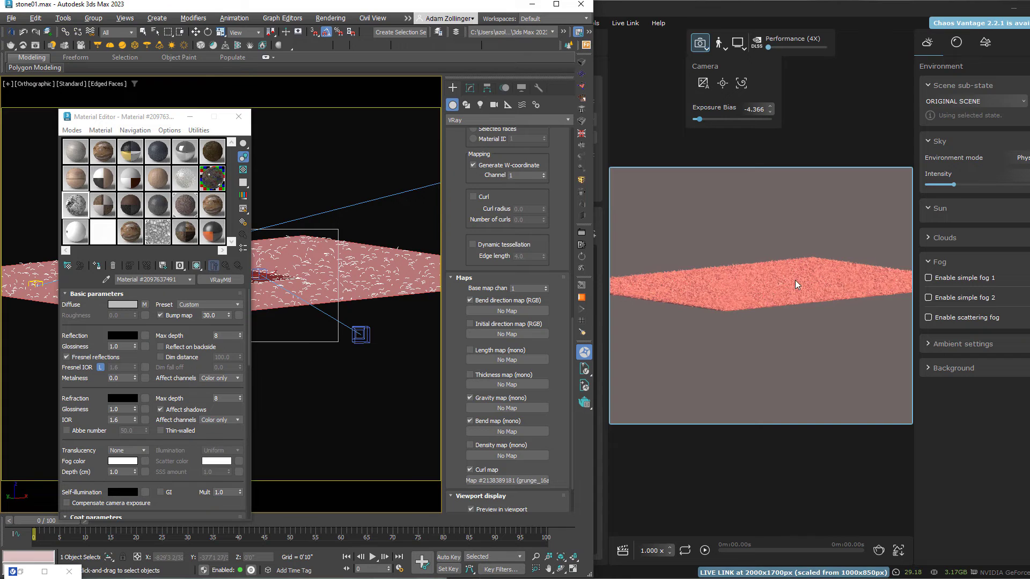
pyautogui.scroll(5, 796, 284)
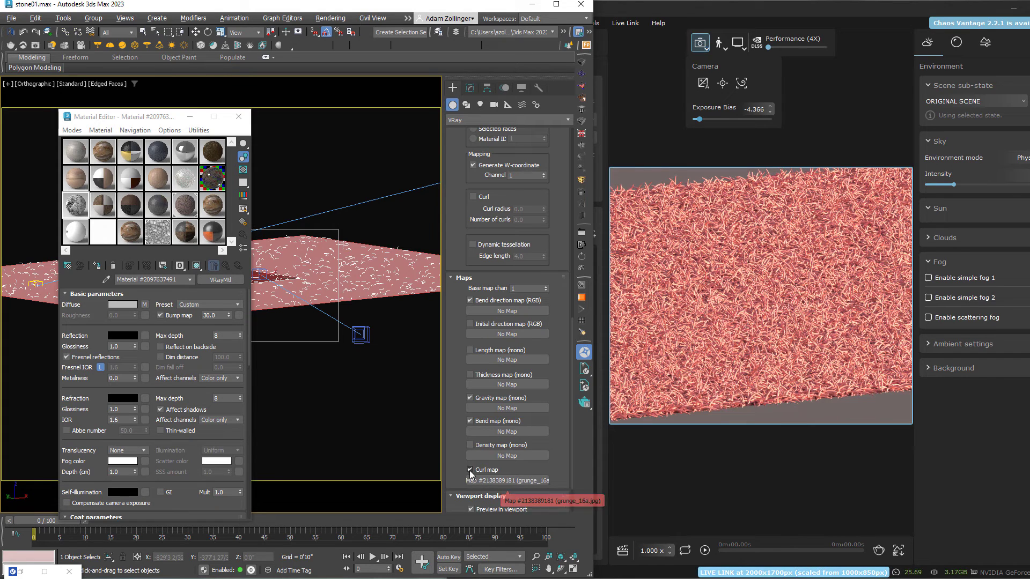
# Copy the grunge_16a.jpg map from the Curl map slot to the fur's Density map and enable that map.
pyautogui.click(469, 470)
pyautogui.moveTo(506, 483); pyautogui.dragTo(518, 457)
pyautogui.press('Return')
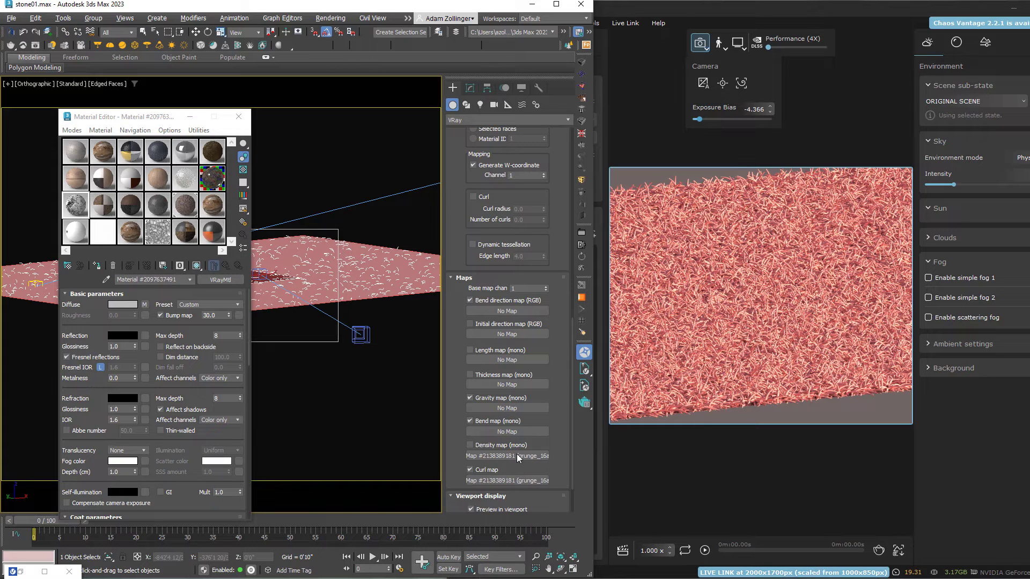
pyautogui.click(470, 446)
pyautogui.click(471, 445)
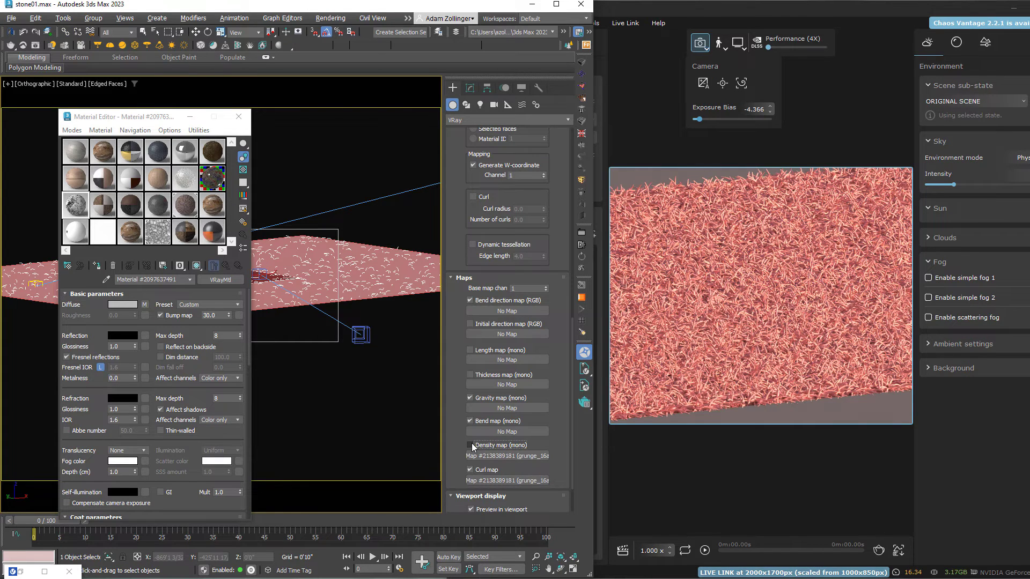
pyautogui.click(471, 444)
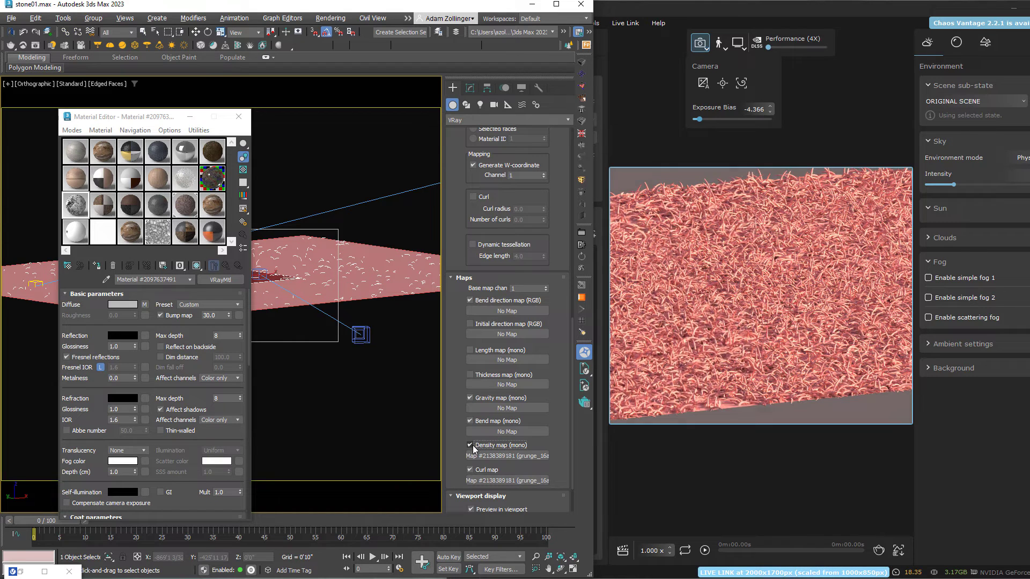
# Instance the grunge_16a.jpg map into the fur's Bend map slot, and disable the Density map.
pyautogui.moveTo(507, 456); pyautogui.dragTo(498, 432)
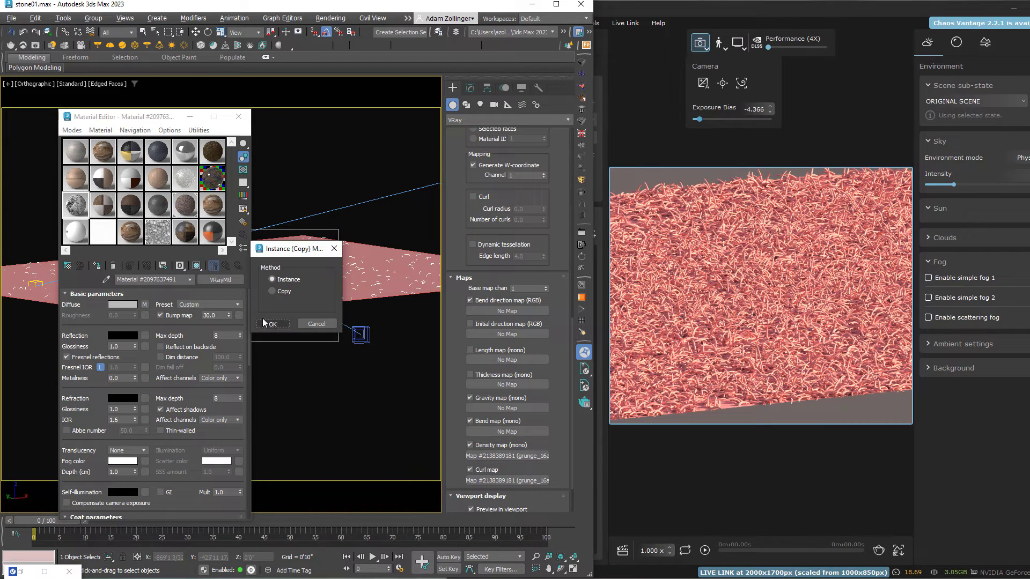
pyautogui.click(271, 324)
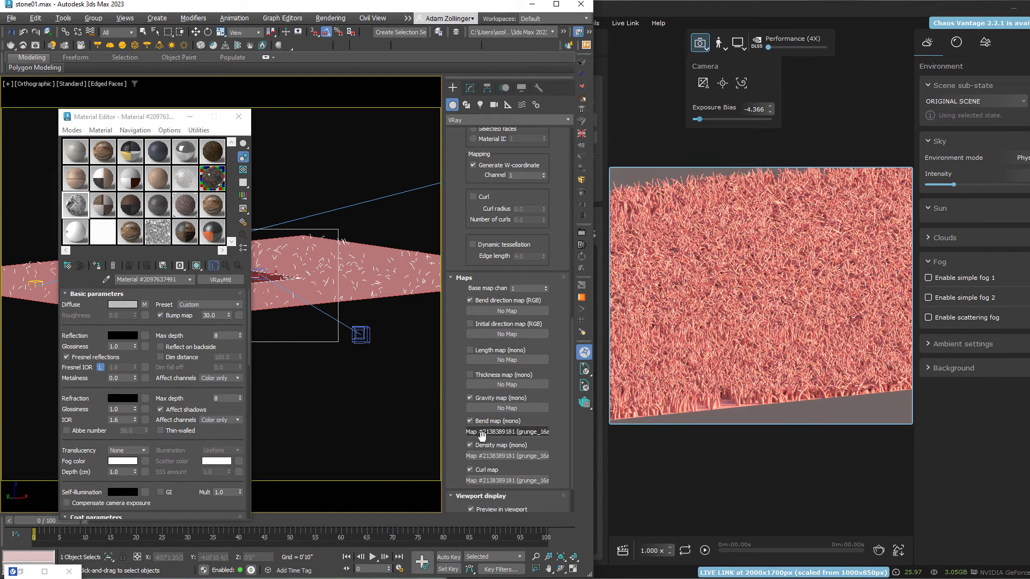
pyautogui.click(470, 445)
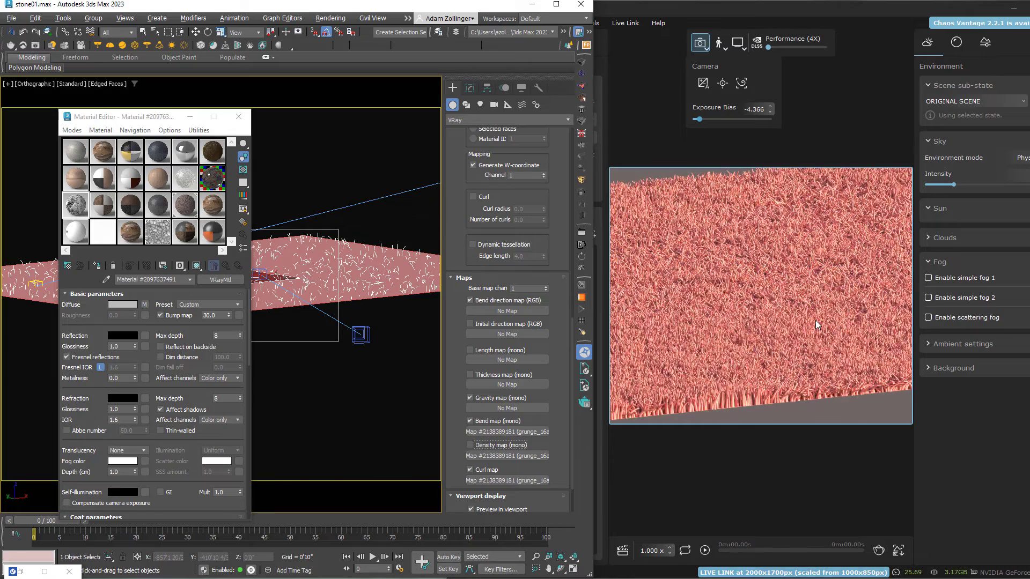
# Switch to Chaos Vantage and examine the effect of the bend map on the fur from several distances and angles.
pyautogui.click(815, 320)
pyautogui.scroll(5, 758, 309)
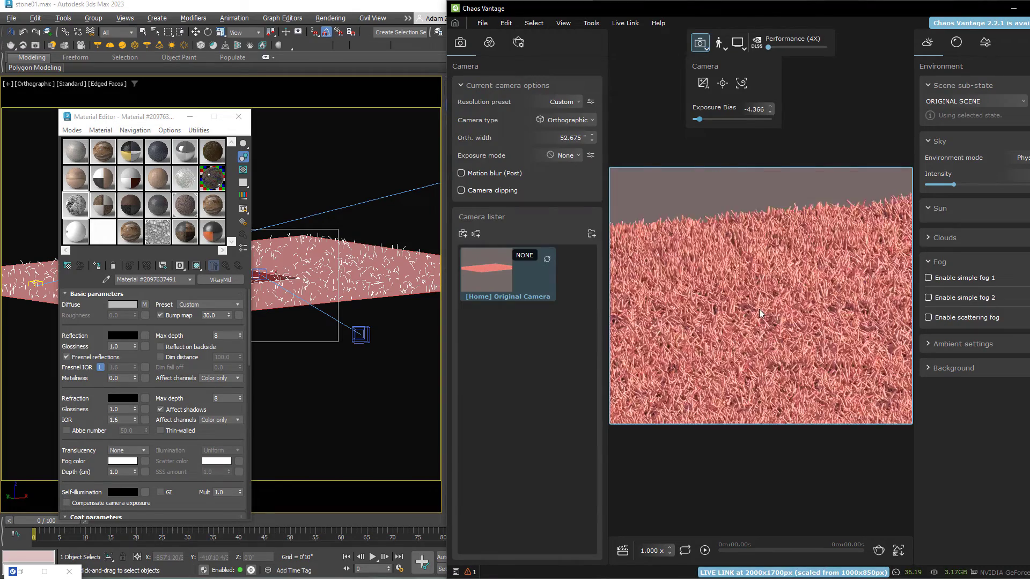
pyautogui.scroll(-8, 758, 309)
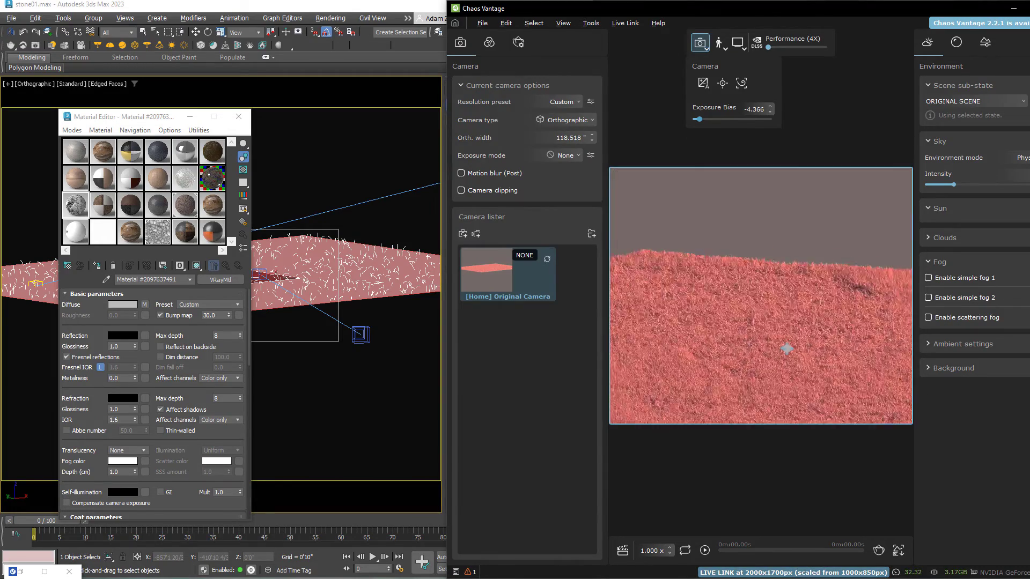
pyautogui.keyDown('alt'); pyautogui.moveTo(786, 349); pyautogui.dragTo(812, 303, button='middle'); pyautogui.keyUp('alt')
pyautogui.scroll(-1, 812, 303)
pyautogui.keyDown('alt'); pyautogui.moveTo(848, 339); pyautogui.dragTo(728, 355, button='middle'); pyautogui.keyUp('alt')
pyautogui.scroll(-3, 860, 328)
pyautogui.scroll(3, 753, 288)
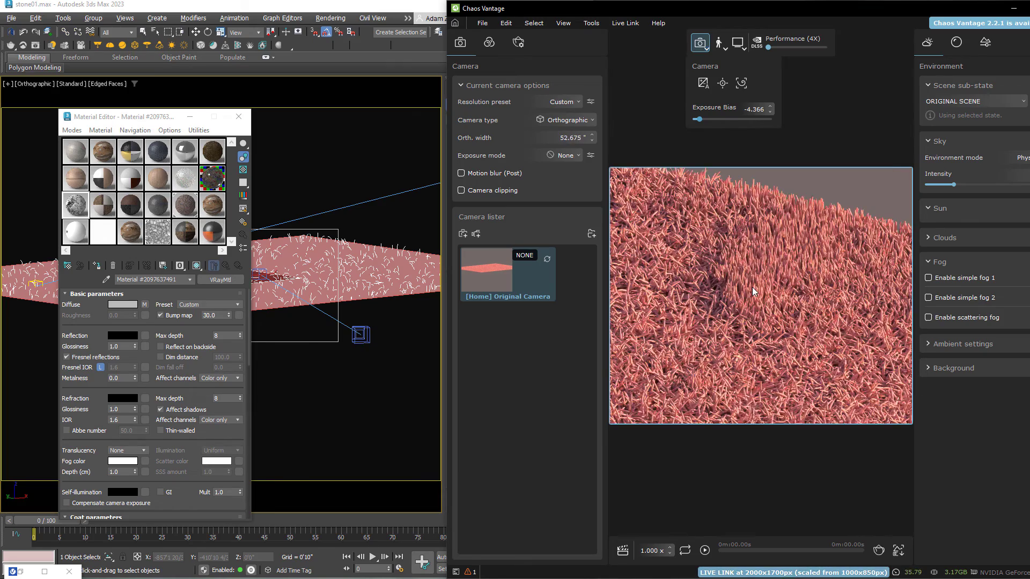
# In 3ds Max, instance the grunge_16a.jpg map into the fur's Length map, enable it, and check the strands in Chaos Vantage.
pyautogui.click(376, 283)
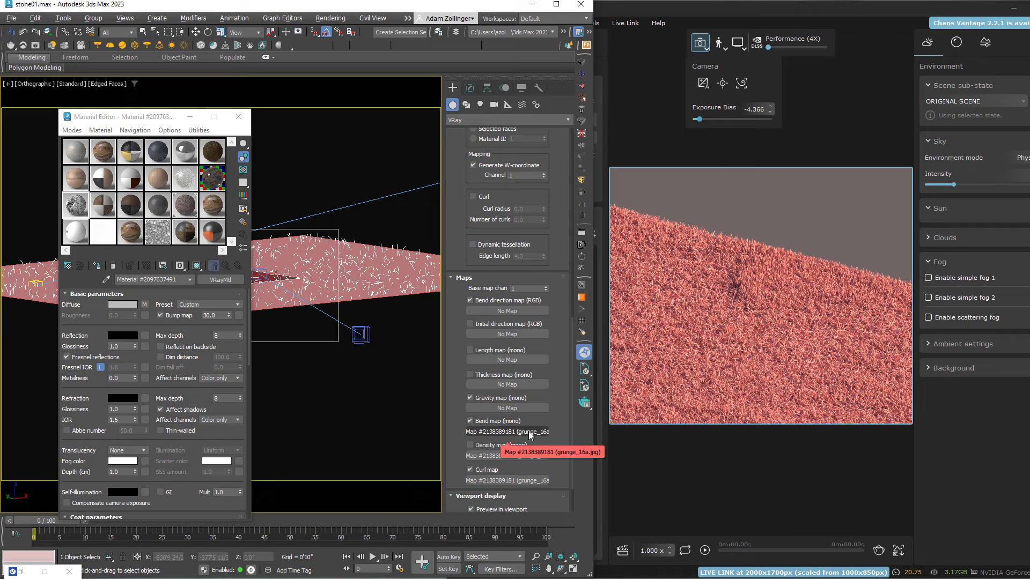
pyautogui.moveTo(529, 433); pyautogui.dragTo(520, 359)
pyautogui.click(273, 325)
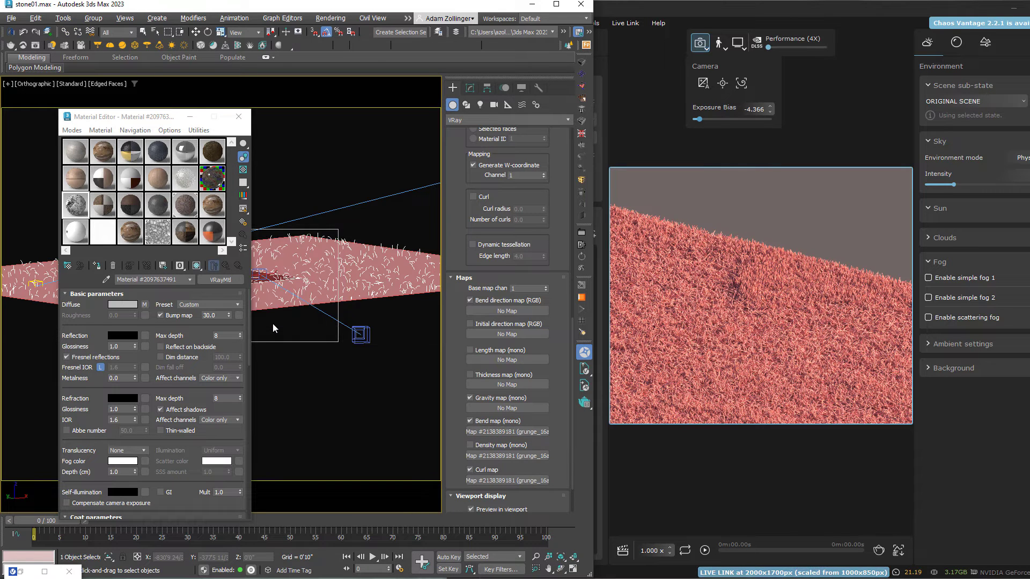
pyautogui.click(470, 349)
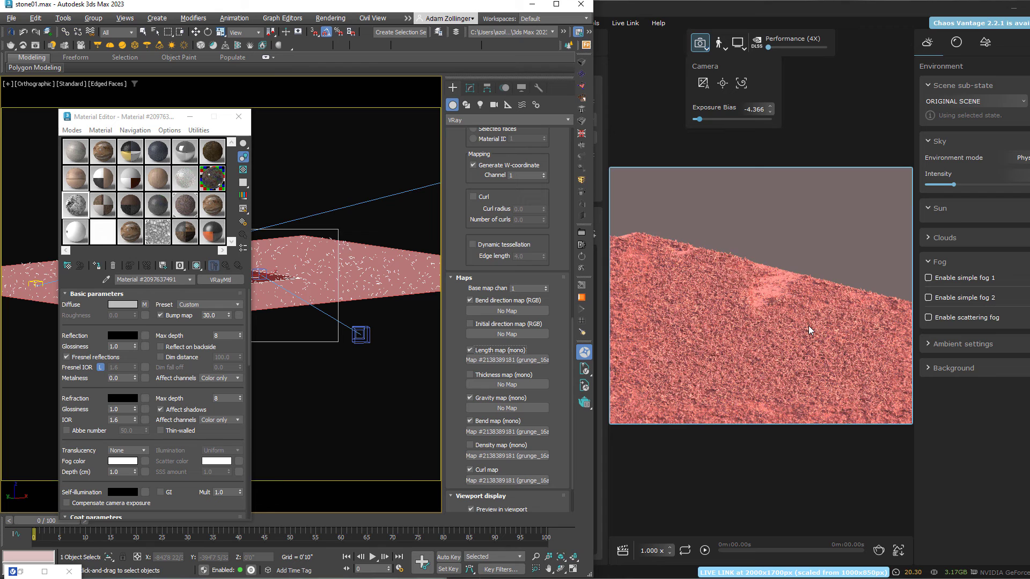
pyautogui.click(833, 352)
pyautogui.scroll(5, 803, 298)
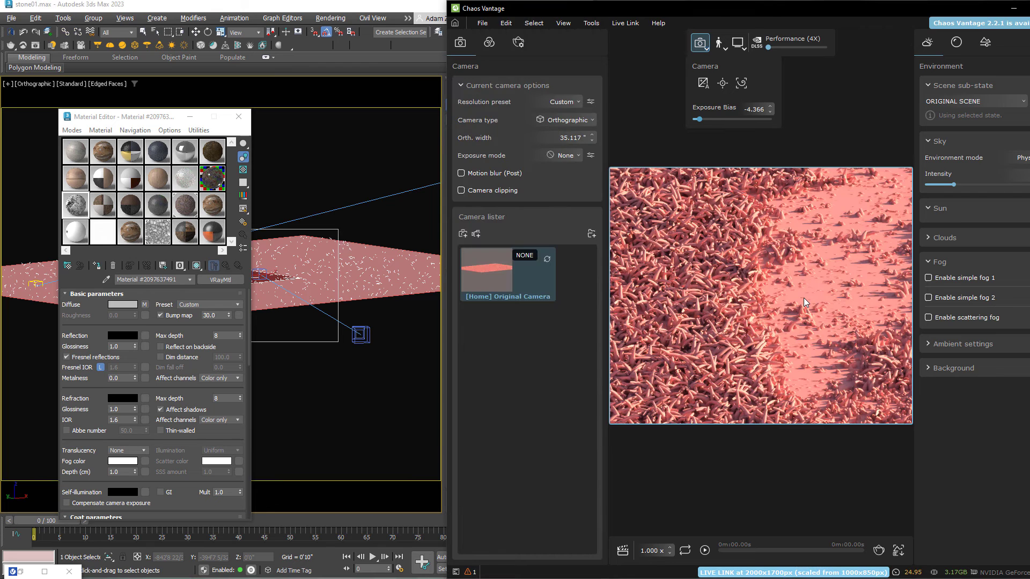
# Back in 3ds Max, set the fur's Thickness to 0'0 6/32" and its Gravity to 0'1 16/32".
pyautogui.click(381, 270)
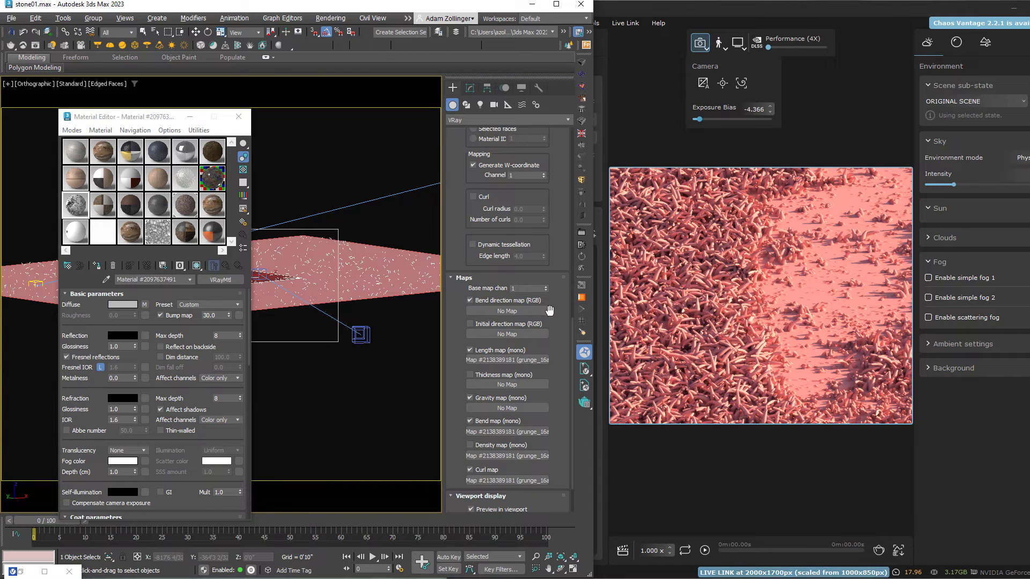
pyautogui.scroll(7, 549, 310)
pyautogui.scroll(2, 561, 241)
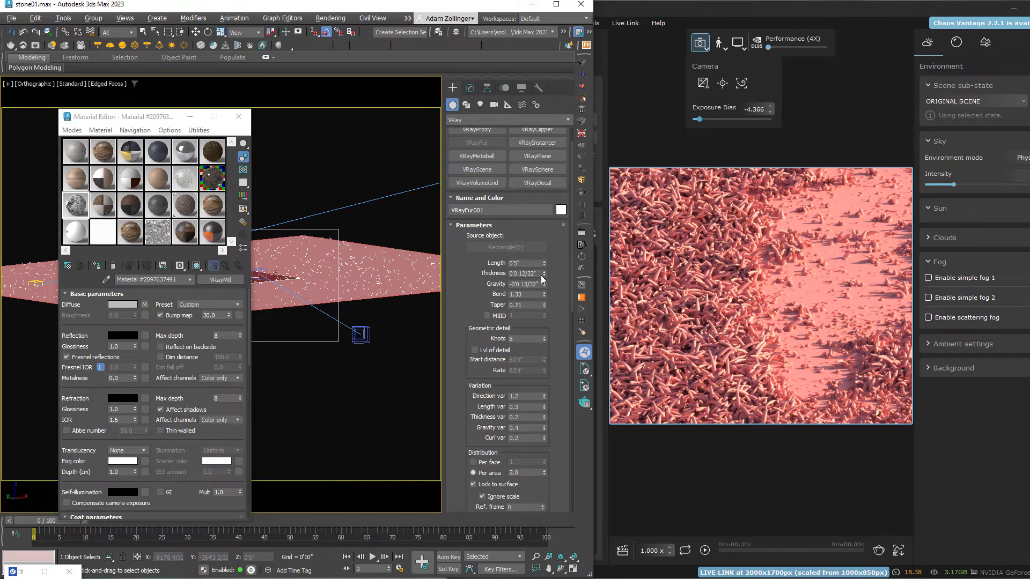
pyautogui.click(545, 276)
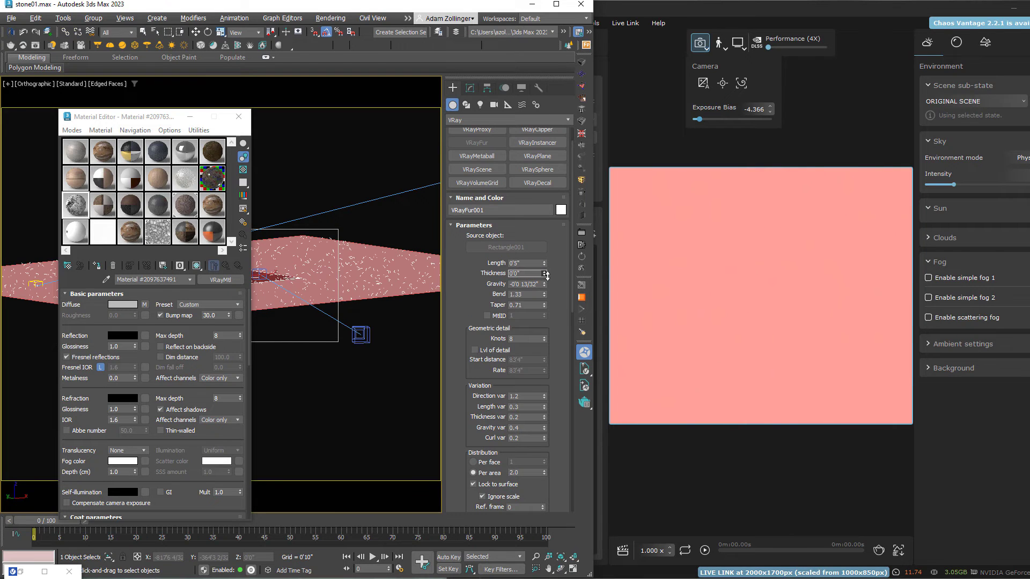
pyautogui.moveTo(544, 284); pyautogui.dragTo(554, 180)
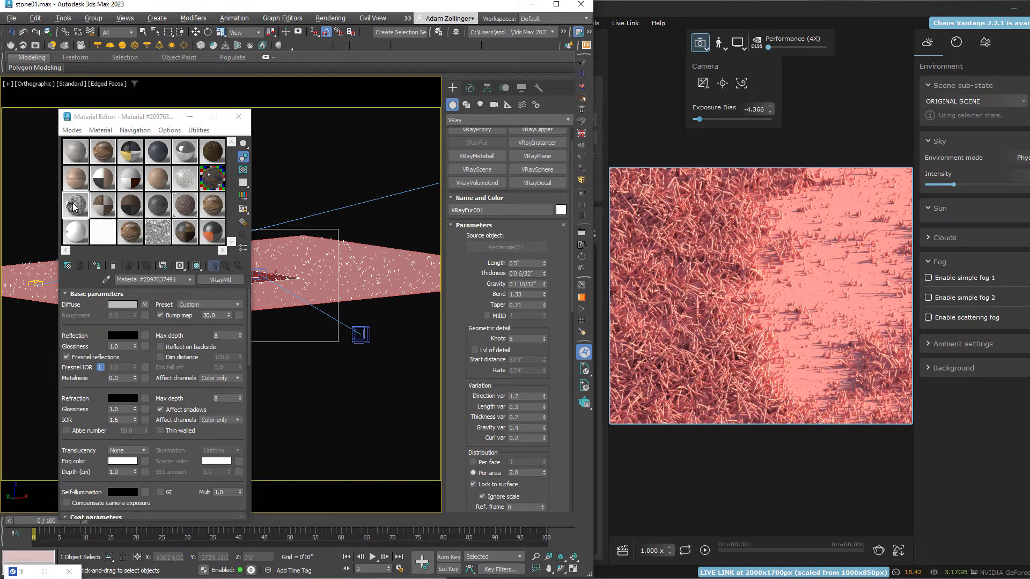
# Enable the Mono color map in the grunge_16a.jpg bitmap's output settings and raise the curve's start point to about 0.348.
pyautogui.click(145, 304)
pyautogui.scroll(-3, 144, 402)
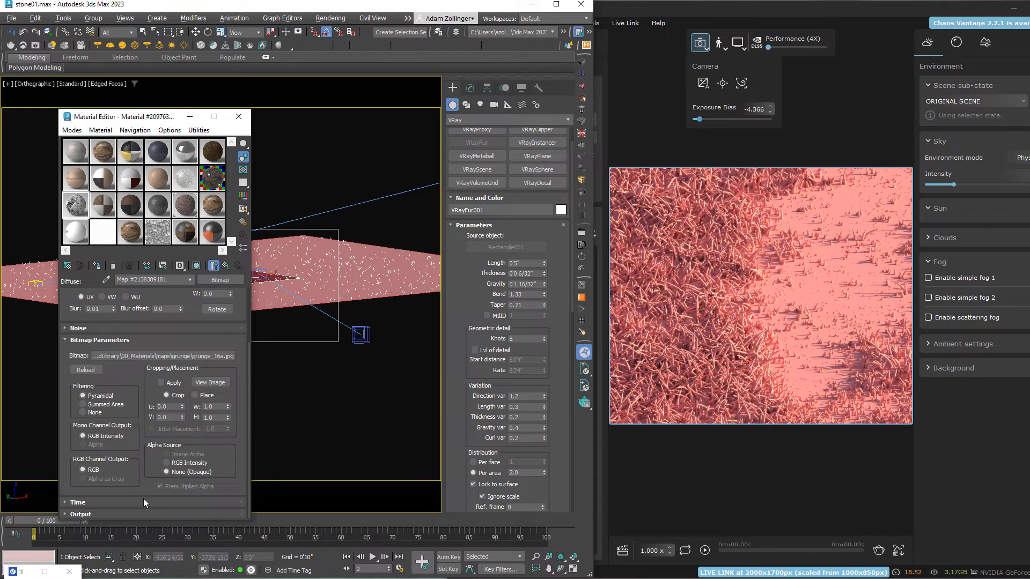
pyautogui.click(150, 513)
pyautogui.moveTo(92, 448)
pyautogui.mouseDown()
pyautogui.moveTo(105, 447)
pyautogui.moveTo(109, 431)
pyautogui.moveTo(92, 413)
pyautogui.moveTo(92, 436)
pyautogui.moveTo(93, 428)
pyautogui.mouseUp()
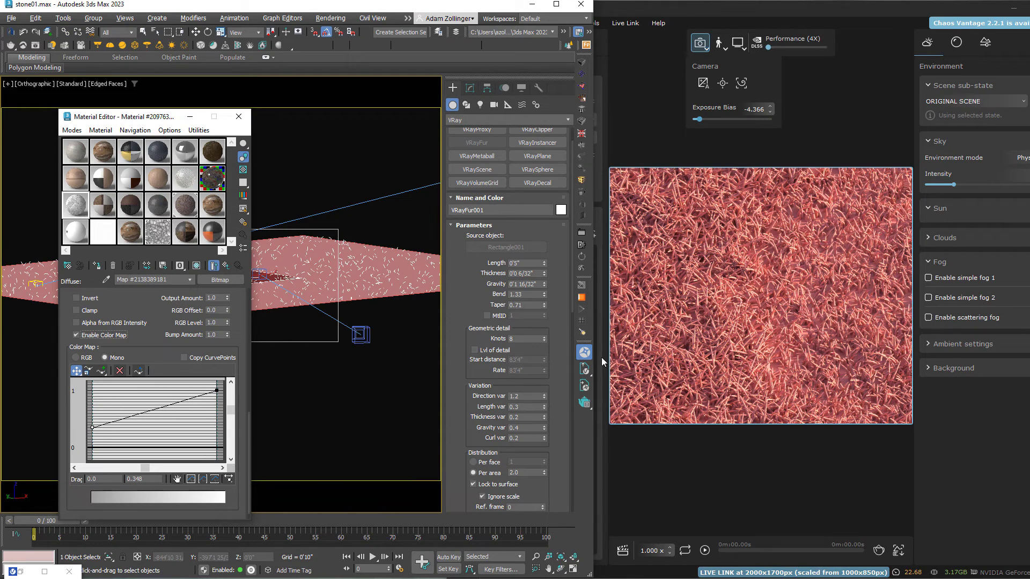
# Switch to Chaos Vantage and examine the fur's length variation close up and across the whole rectangle.
pyautogui.click(843, 361)
pyautogui.moveTo(844, 362); pyautogui.dragTo(848, 360)
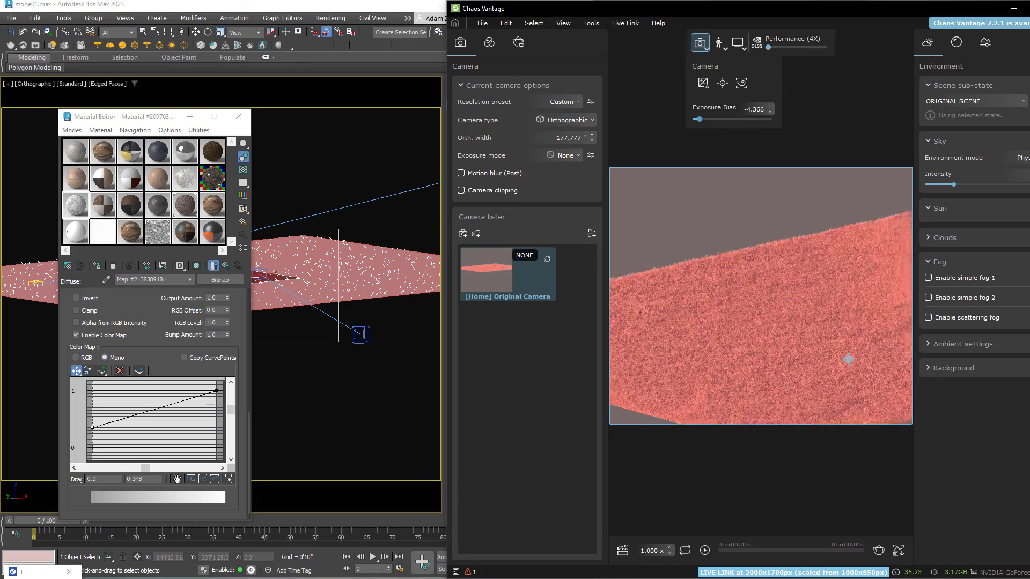
pyautogui.scroll(5, 848, 287)
pyautogui.moveTo(846, 285); pyautogui.dragTo(823, 389, button='middle')
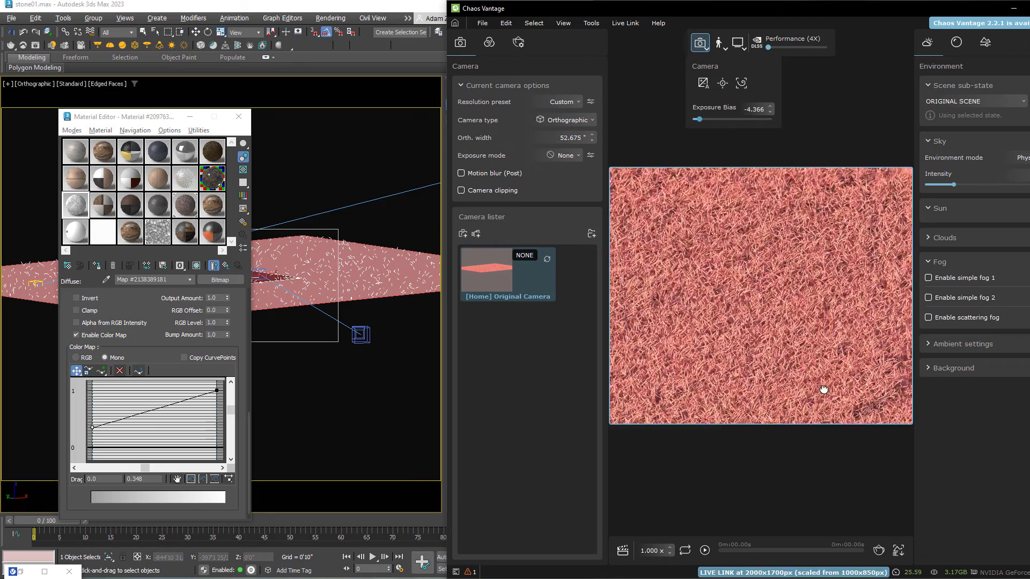
pyautogui.scroll(-3, 812, 321)
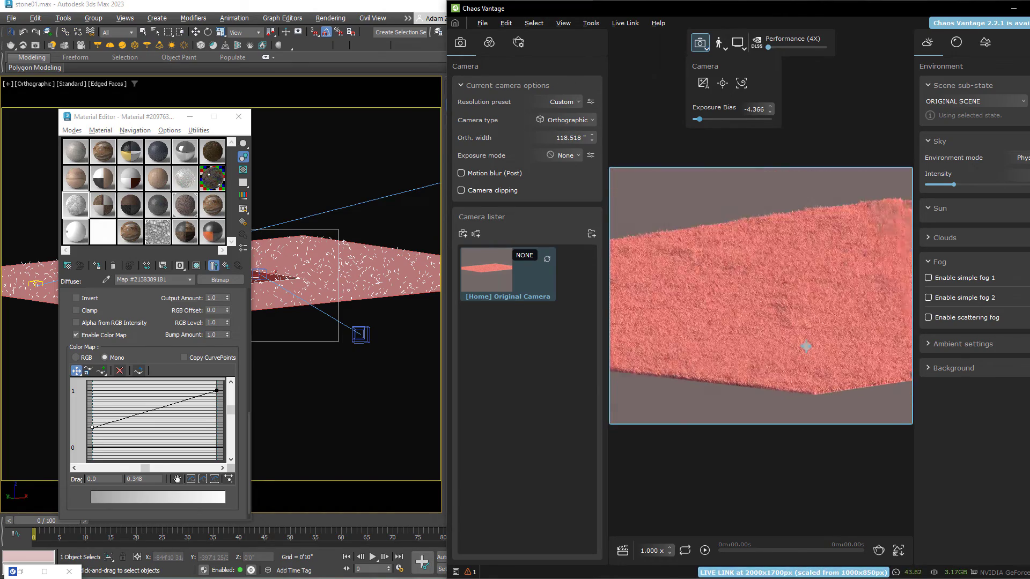
pyautogui.scroll(1, 841, 315)
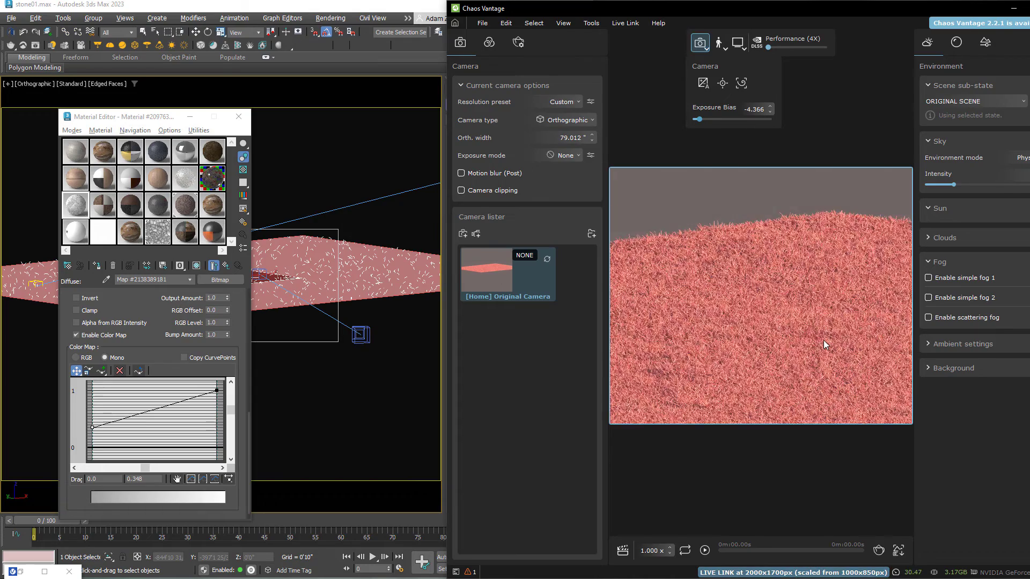
pyautogui.scroll(1, 824, 341)
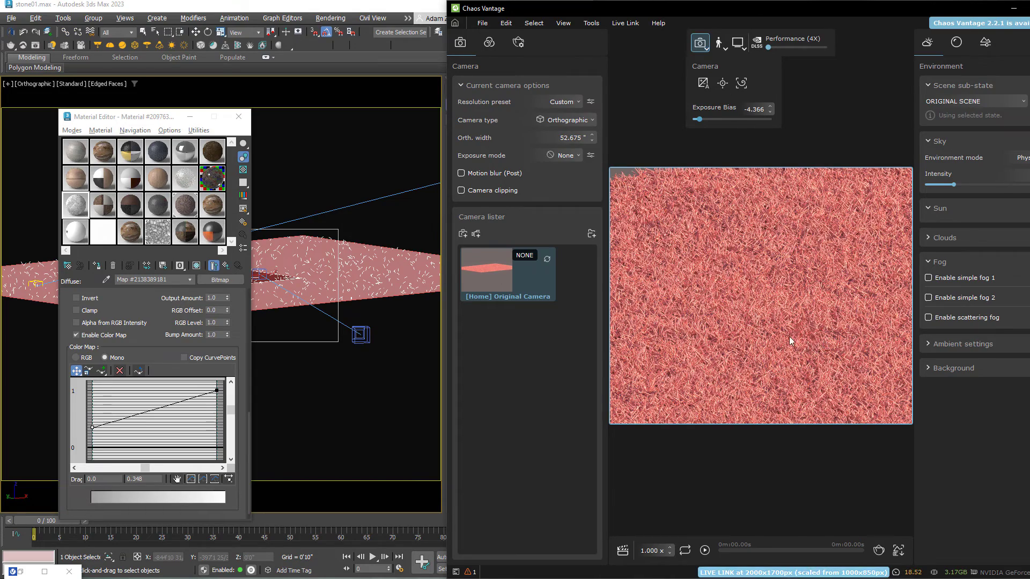
pyautogui.scroll(-1, 777, 330)
pyautogui.moveTo(794, 345); pyautogui.dragTo(791, 341)
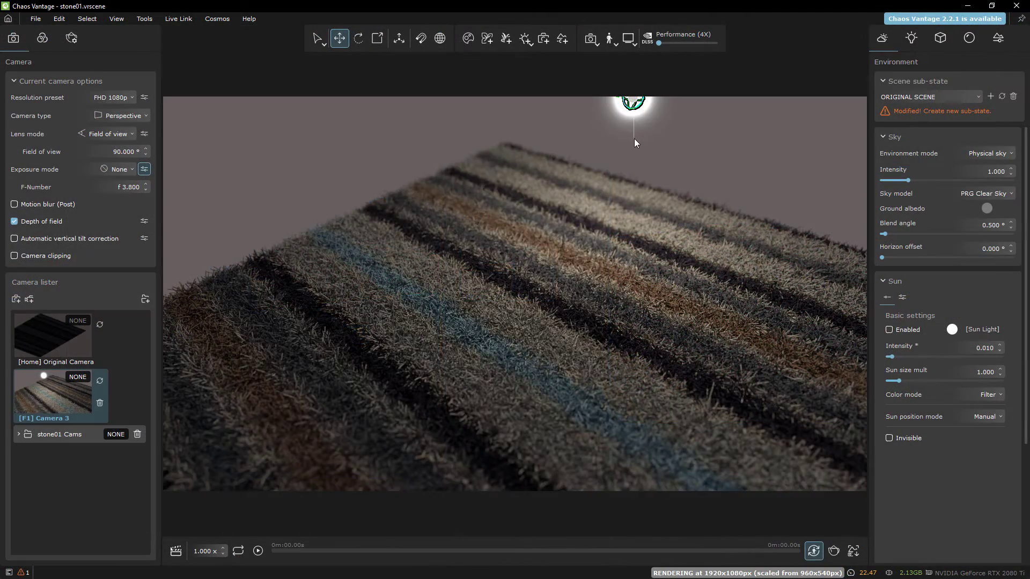
# In the stone01.vrscene rug scene, move the sphere light across the rug to just above its far edge near the blue stripe.
pyautogui.moveTo(673, 165); pyautogui.dragTo(675, 204)
pyautogui.click(632, 124)
pyautogui.moveTo(639, 106); pyautogui.dragTo(863, 170)
pyautogui.moveTo(799, 225); pyautogui.dragTo(400, 194)
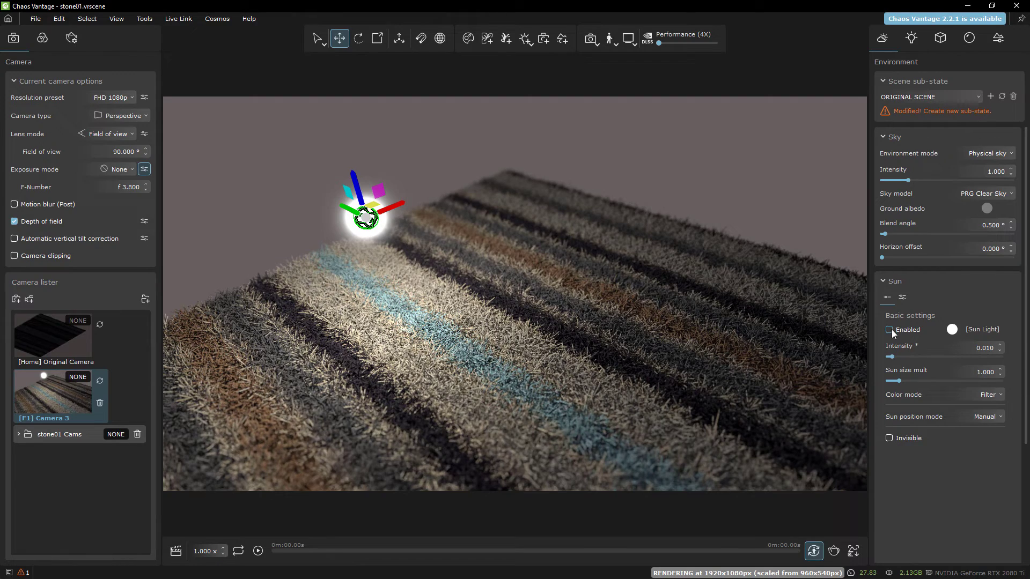
# Frame the whole rug from a corner and pick the camera's depth-of-field focus point on the rug surface.
pyautogui.moveTo(699, 359); pyautogui.dragTo(729, 321)
pyautogui.moveTo(757, 344); pyautogui.dragTo(603, 295, button='middle')
pyautogui.scroll(2, 621, 340)
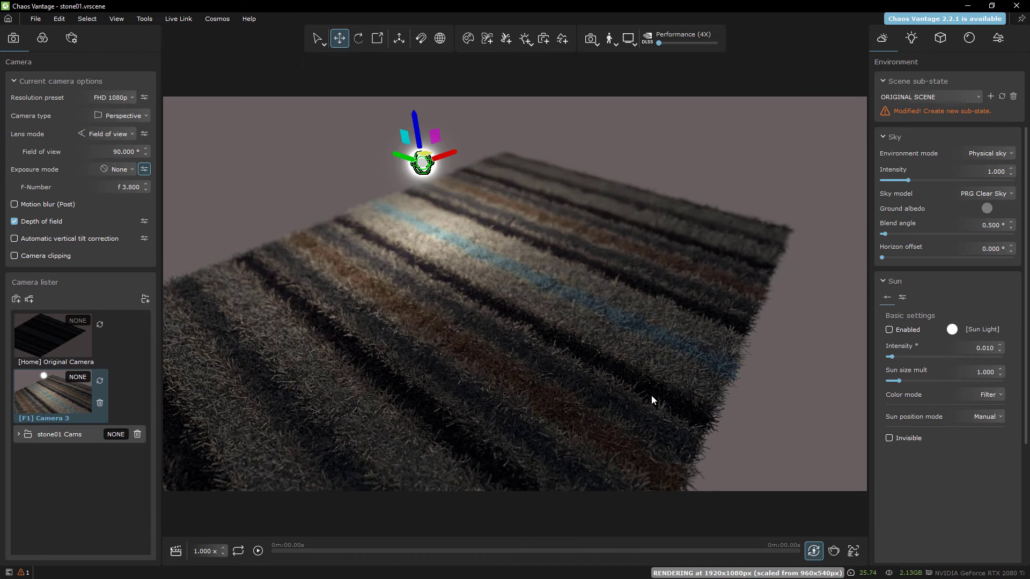
pyautogui.moveTo(652, 396); pyautogui.dragTo(639, 388, button='right')
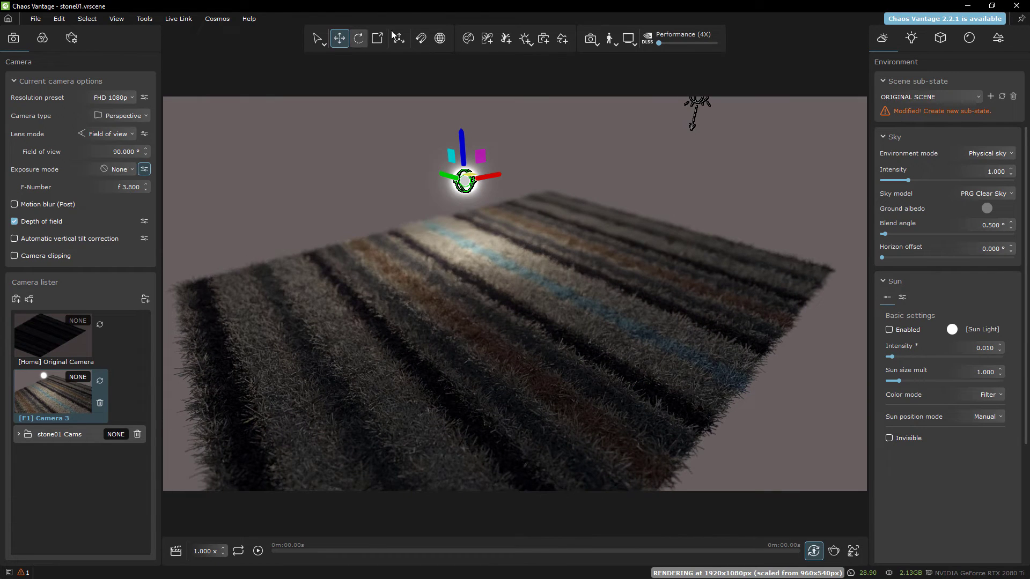
pyautogui.click(593, 42)
pyautogui.click(613, 80)
pyautogui.click(539, 321)
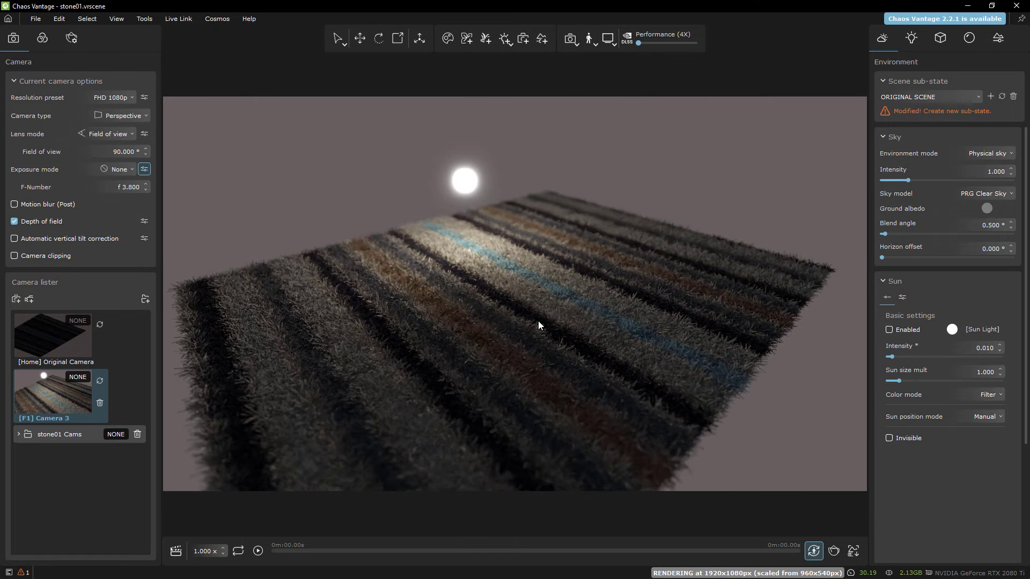
pyautogui.click(575, 43)
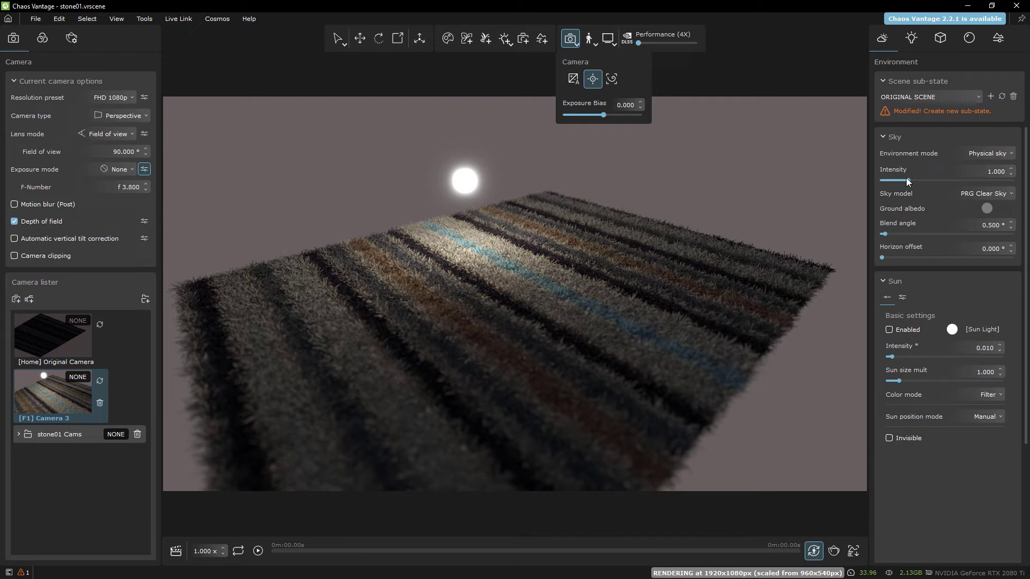
# Set the sky intensity to 5.000 and disable the Sphere light.
pyautogui.moveTo(907, 182); pyautogui.dragTo(1014, 182)
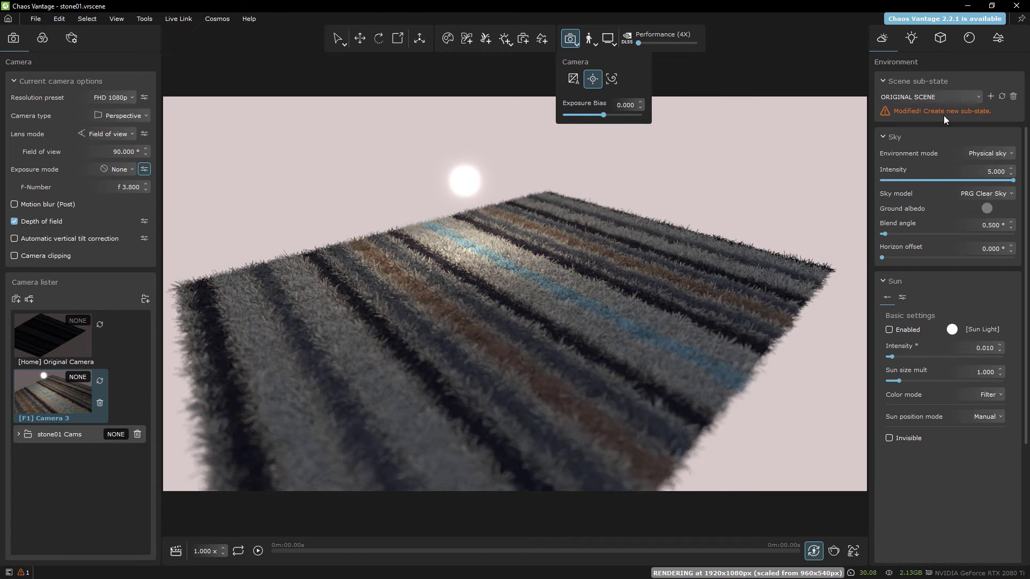
pyautogui.click(912, 38)
pyautogui.click(893, 343)
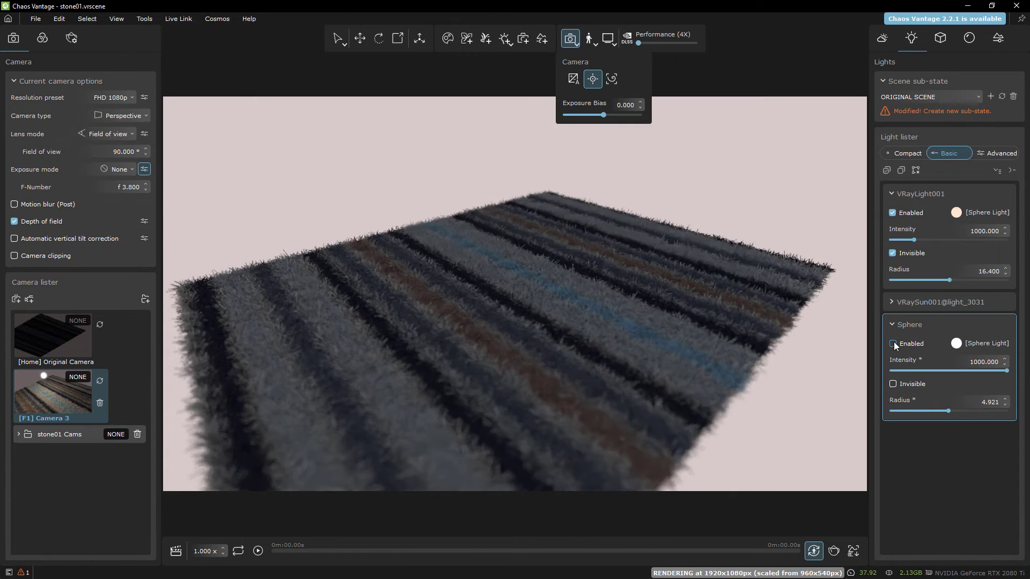
# Enable the sun, set its size multiplier to 0.841 and bring its intensity slightly below 0.031.
pyautogui.click(882, 37)
pyautogui.click(890, 330)
pyautogui.click(889, 330)
pyautogui.moveTo(890, 356); pyautogui.dragTo(902, 357)
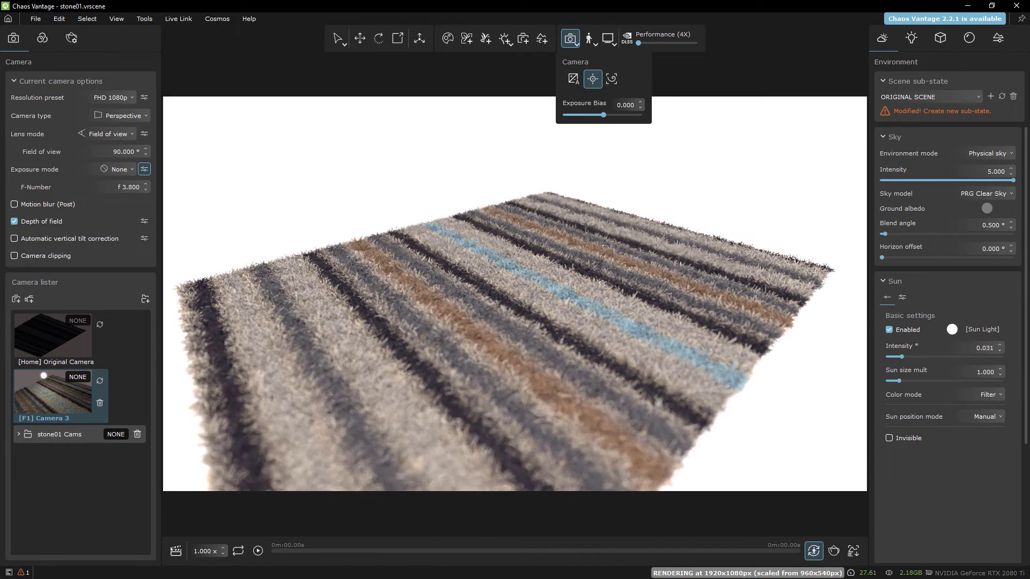
pyautogui.click(897, 381)
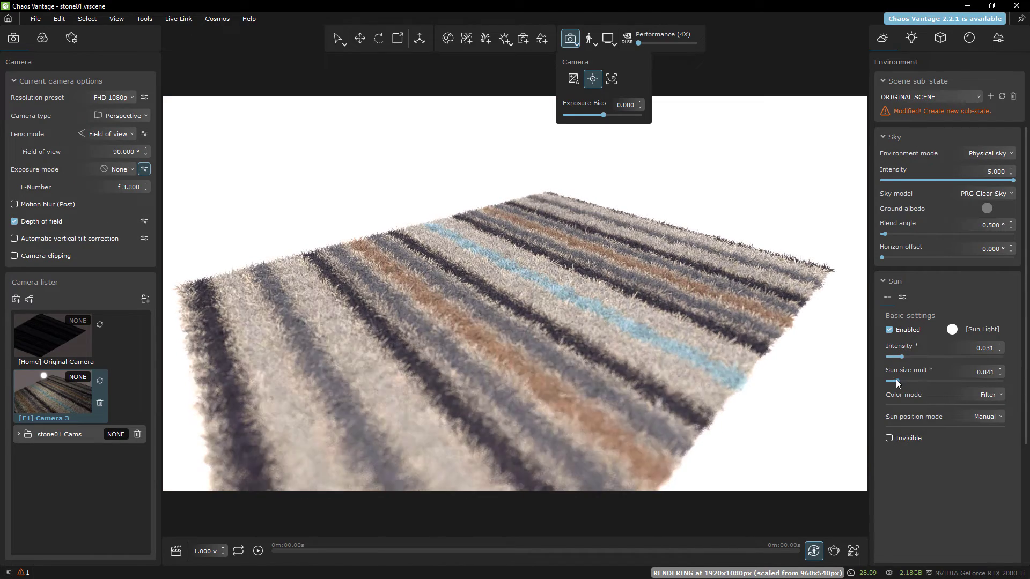
pyautogui.moveTo(902, 356); pyautogui.dragTo(895, 357)
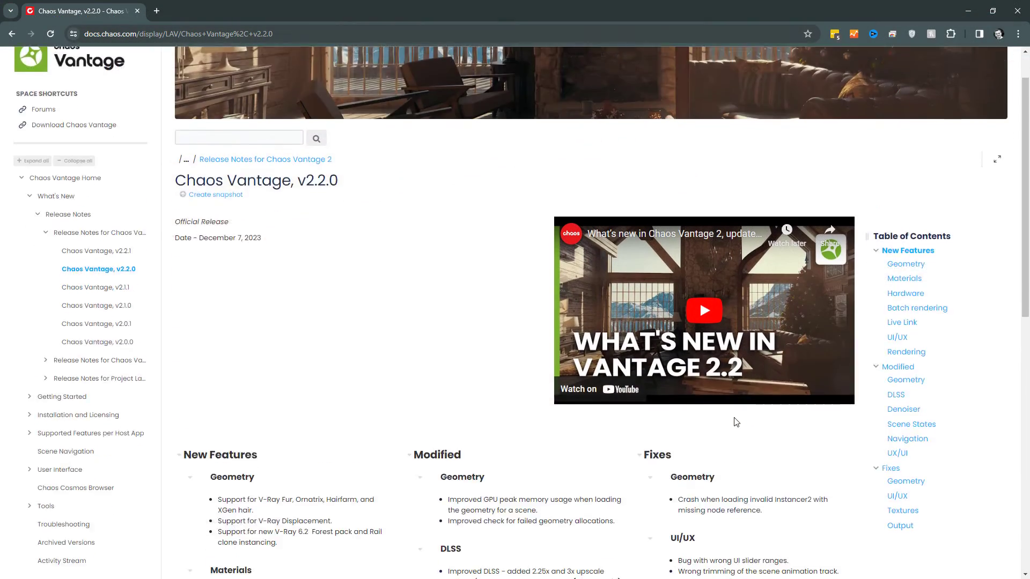
# Switch to the Chaos Vantage v2.2.0 release notes in the browser and read the New Features, highlighting the V-Ray Displacement and instancing entries.
pyautogui.scroll(-3, 736, 421)
pyautogui.scroll(-3, 736, 422)
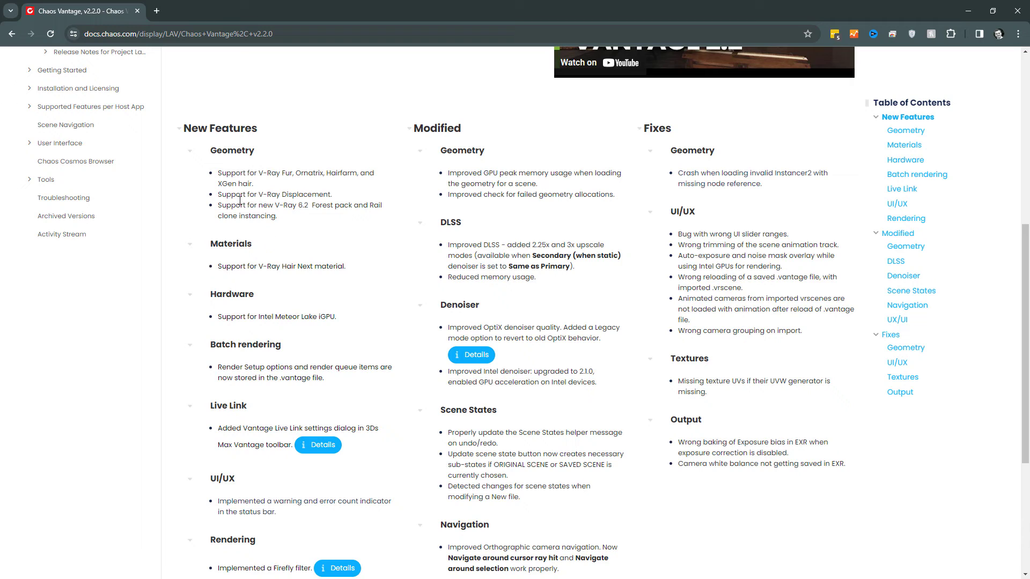
pyautogui.moveTo(236, 196); pyautogui.dragTo(336, 201)
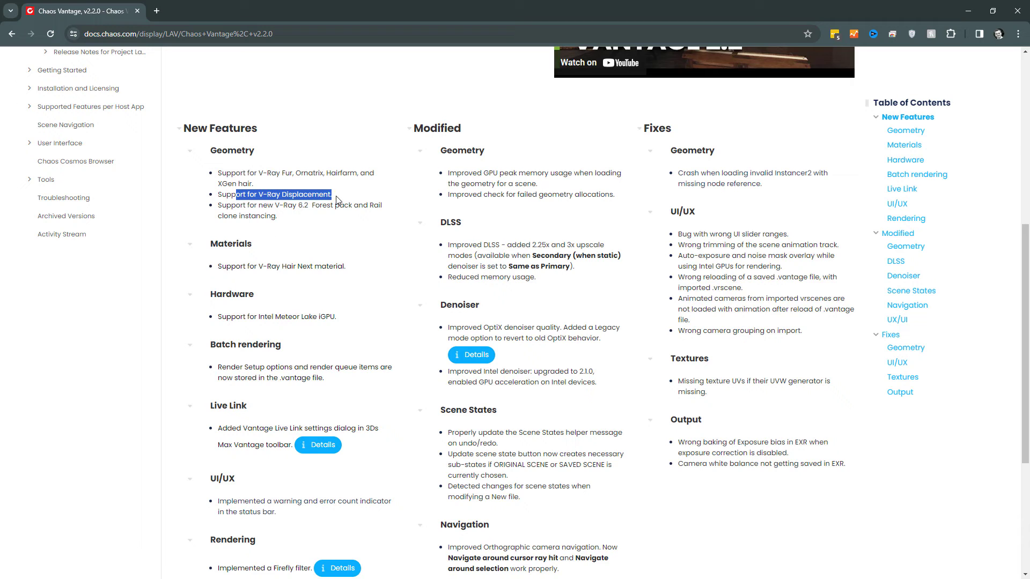
pyautogui.moveTo(218, 207); pyautogui.dragTo(358, 219)
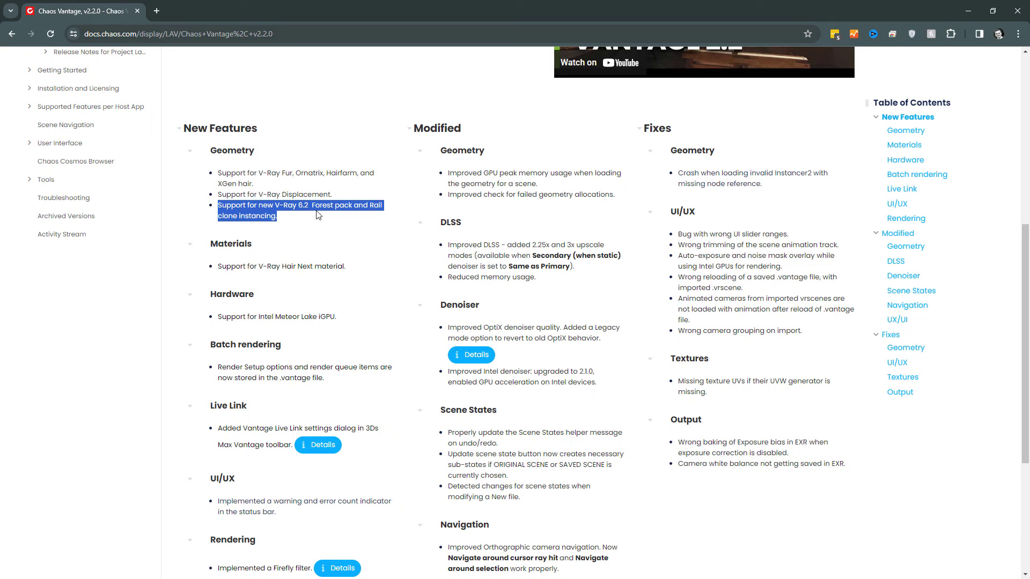
pyautogui.click(341, 231)
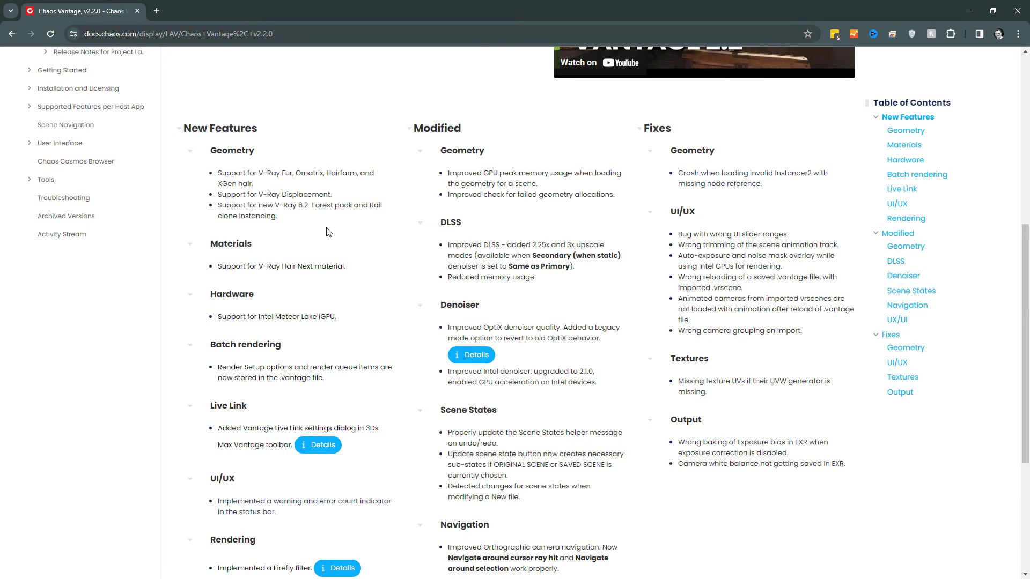
pyautogui.scroll(-2, 329, 231)
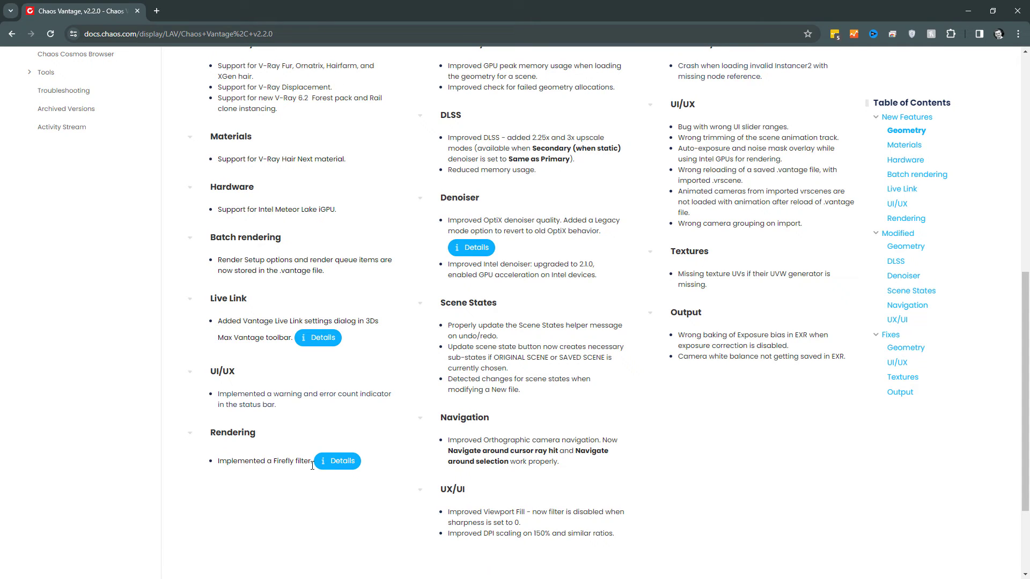
# Review the Modified column of the release notes, from geometry, DLSS and denoiser changes down to scene states, navigation and UX/UI.
pyautogui.scroll(1, 313, 466)
pyautogui.scroll(2, 312, 466)
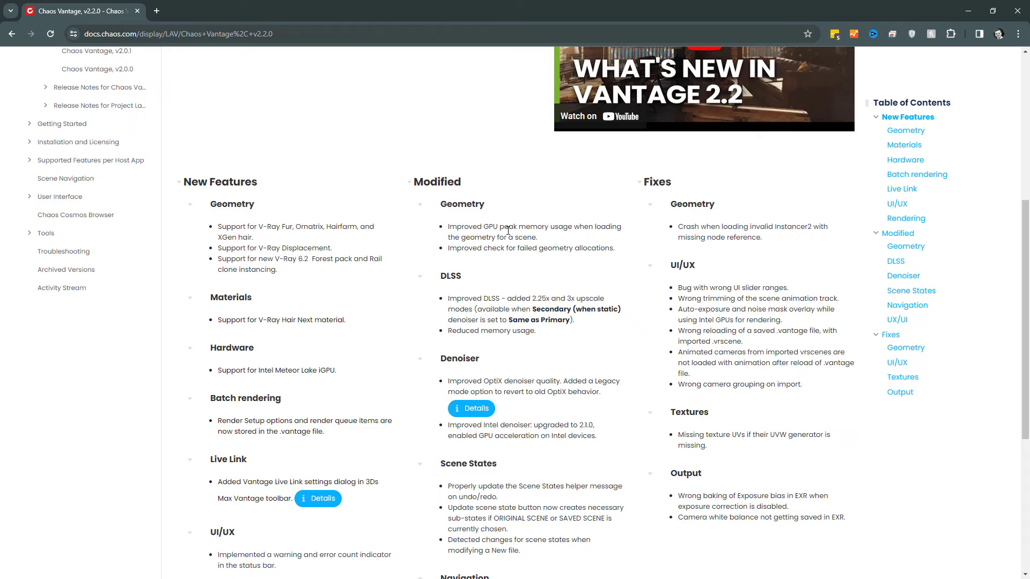
pyautogui.scroll(-1, 505, 232)
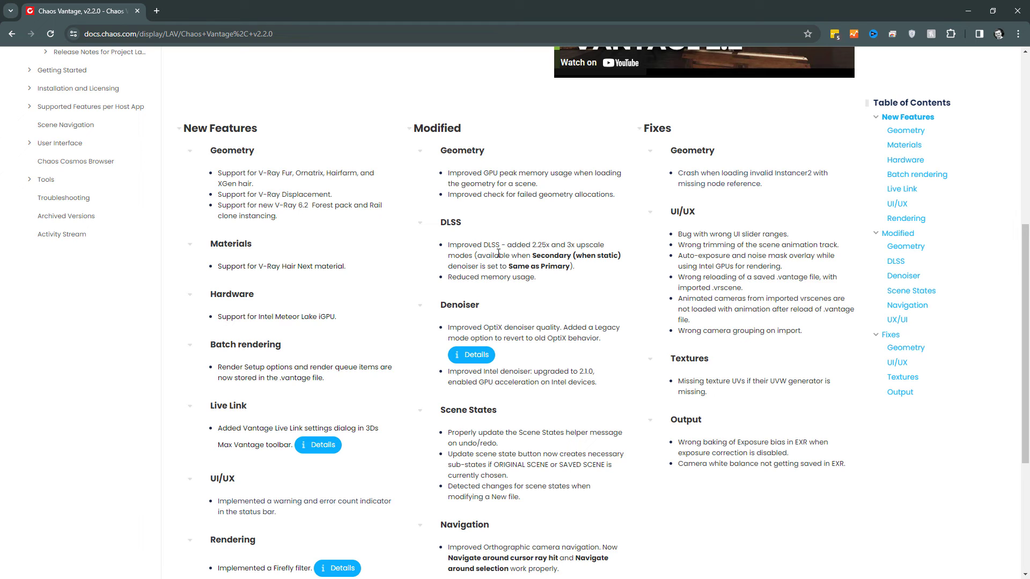
pyautogui.scroll(-2, 498, 253)
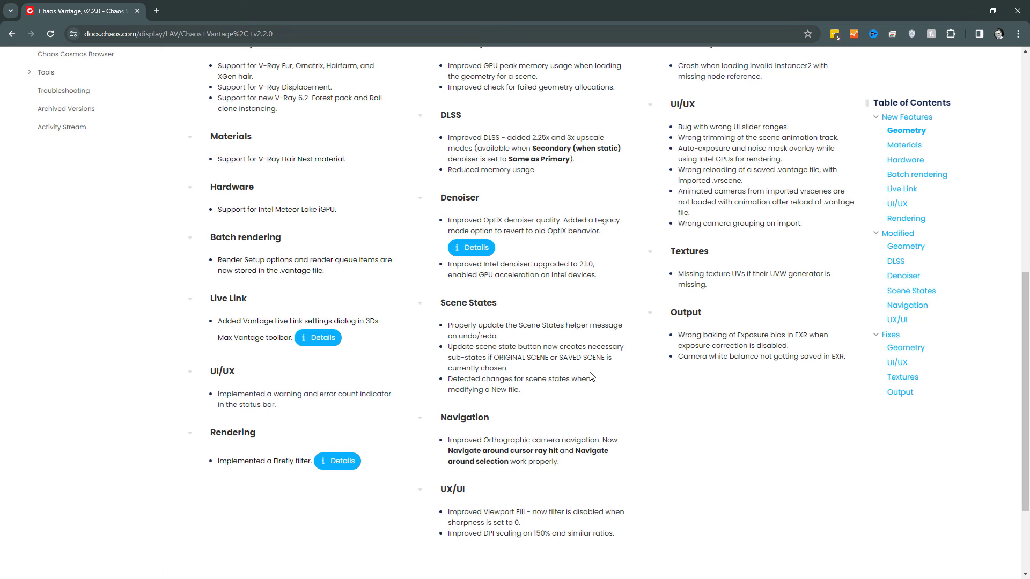
pyautogui.scroll(2, 623, 377)
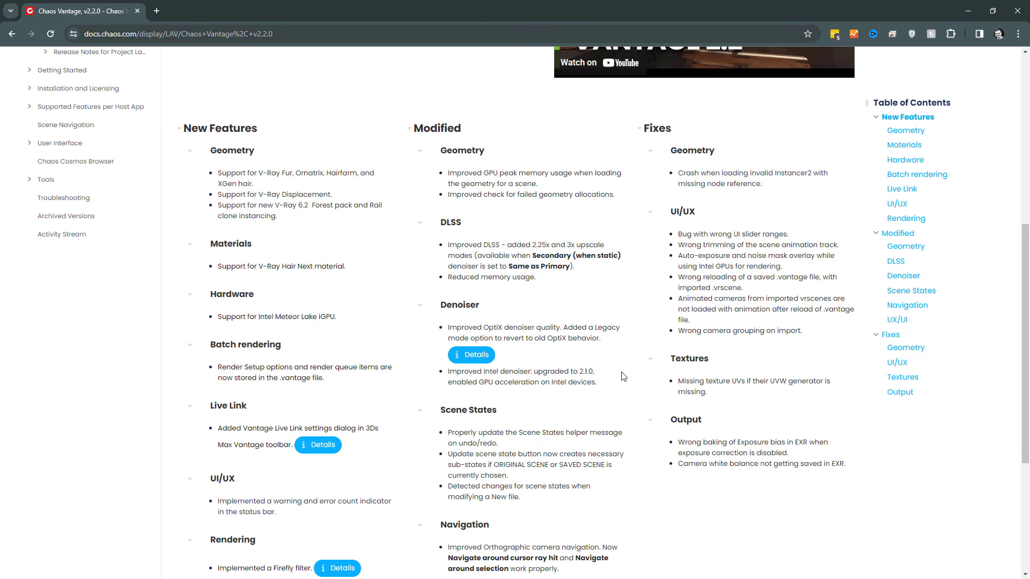
pyautogui.scroll(3, 623, 377)
pyautogui.scroll(-1, 621, 374)
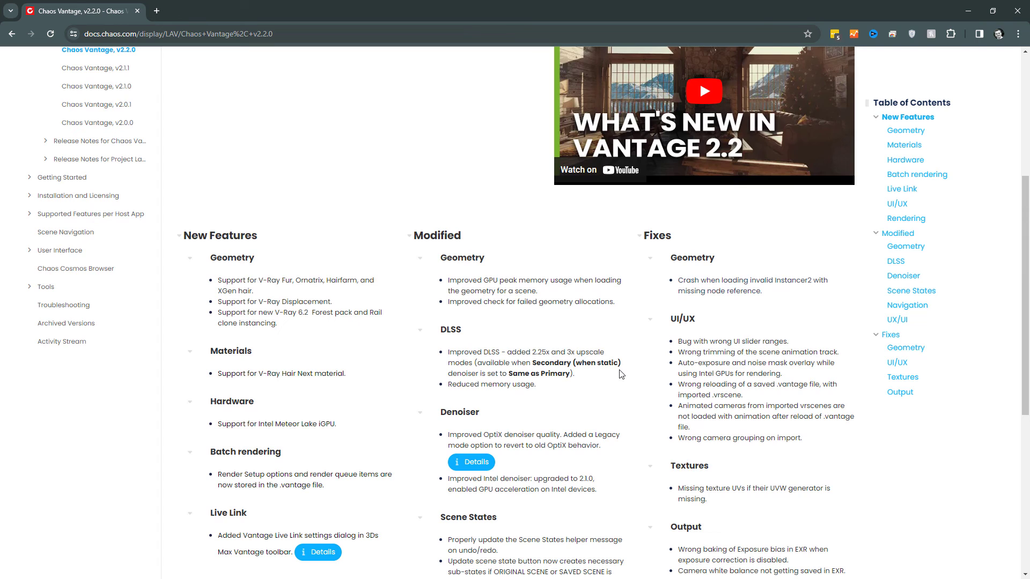